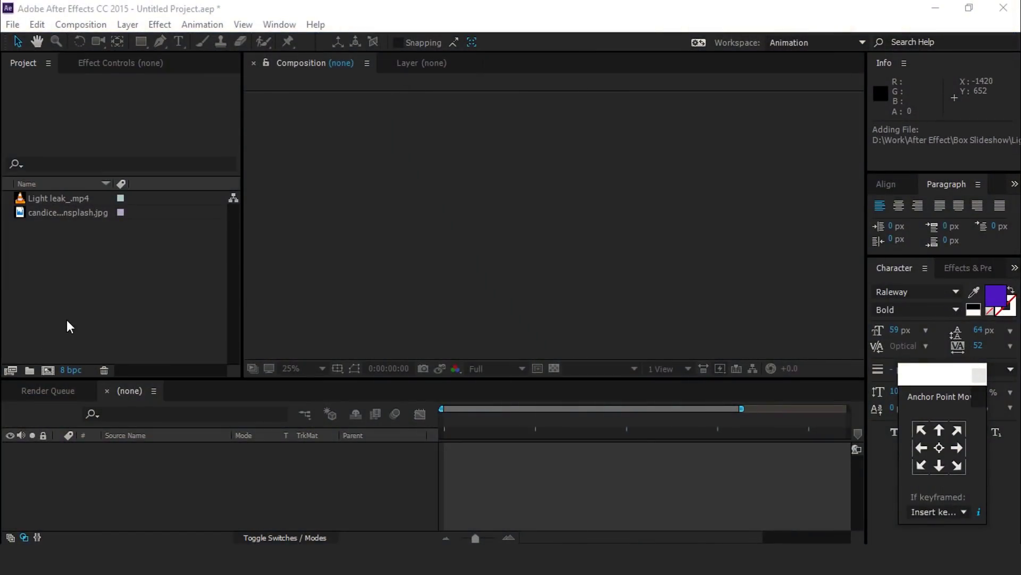
# Focus the Project panel list holding the imported light leak video and portrait photo
pyautogui.click(47, 371)
# Create a 1920×1080 composition named 'main comp'
pyautogui.click(47, 371)
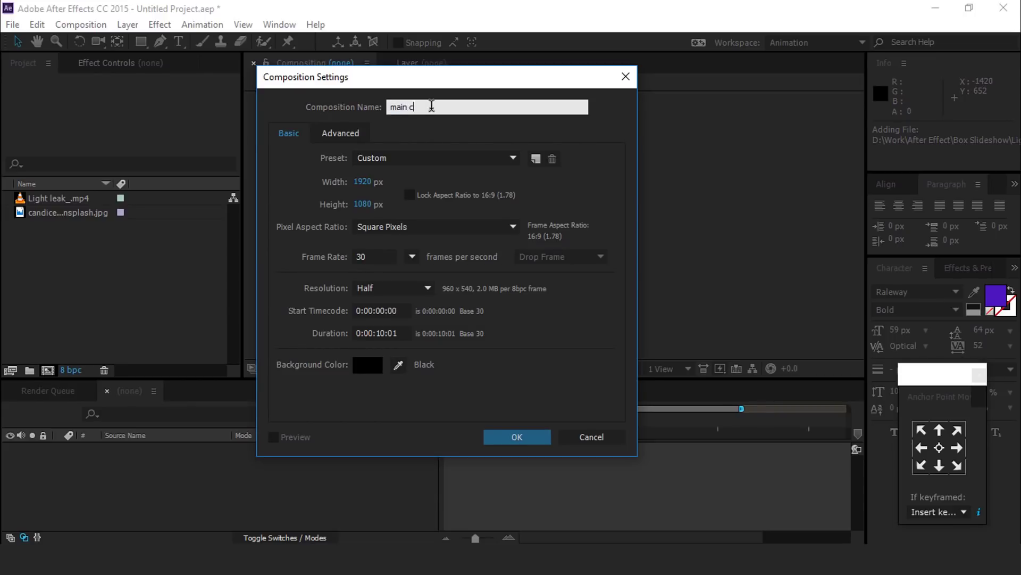
pyautogui.write('main comp')
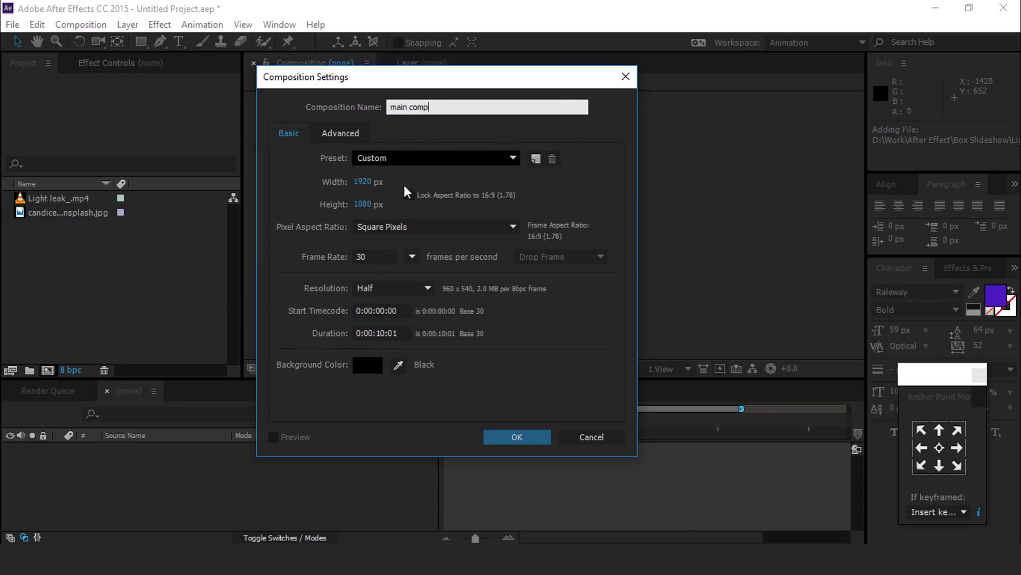
pyautogui.click(515, 437)
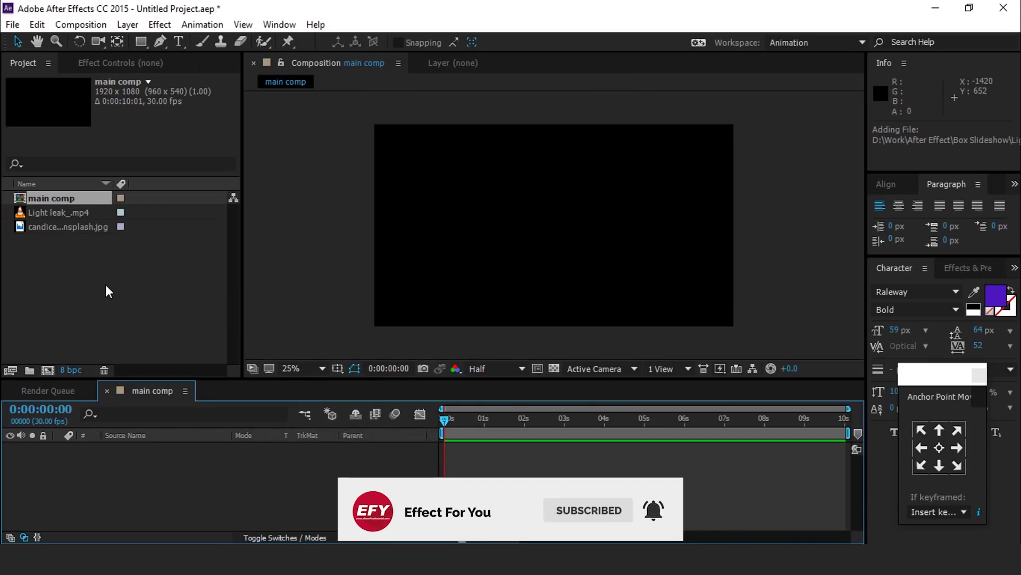
# Create a second 1920×1080 composition named 'placeholder1'
pyautogui.click(106, 284)
pyautogui.click(47, 370)
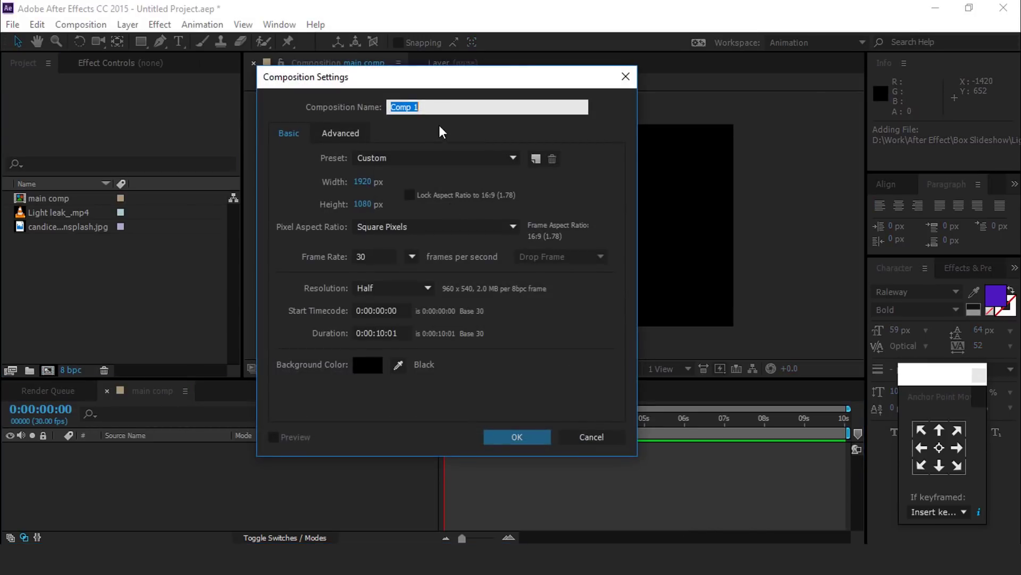
pyautogui.write('placeholder1')
pyautogui.press('Return')
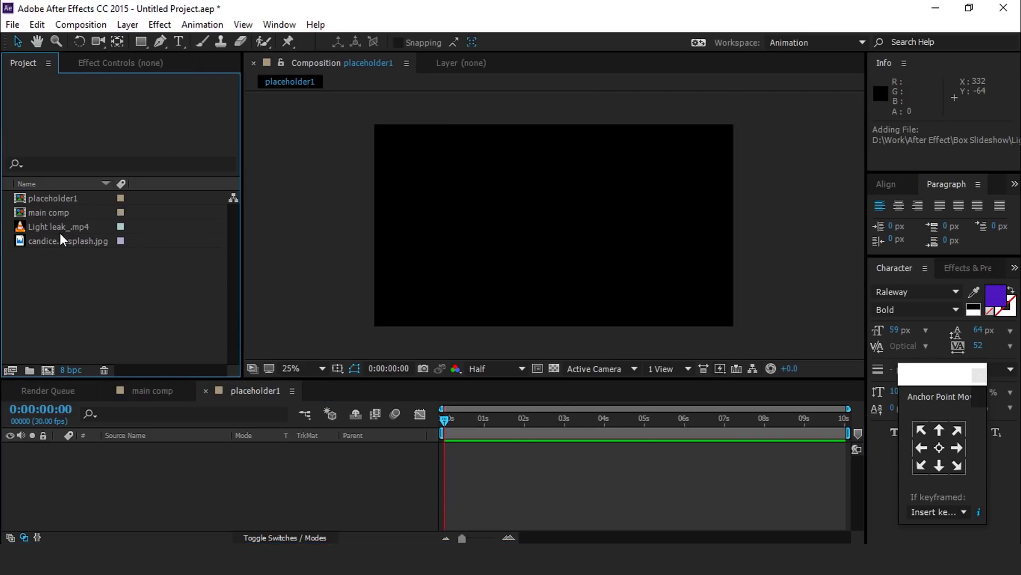
# Add the portrait photo to placeholder1 and scale it to about 37% to fit the frame
pyautogui.click(24, 243)
pyautogui.moveTo(24, 244); pyautogui.dragTo(274, 477)
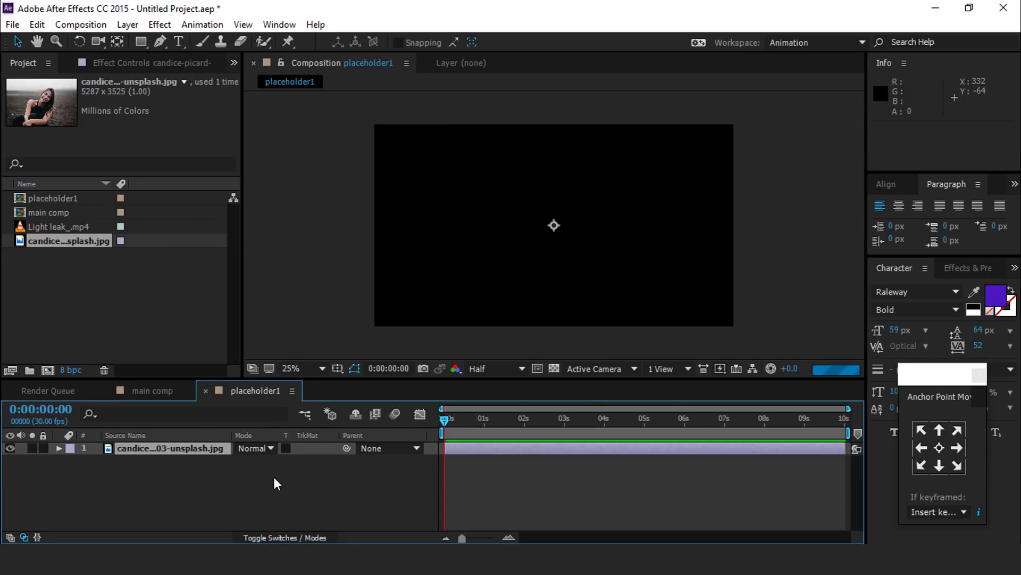
pyautogui.press(',')
pyautogui.moveTo(805, 216); pyautogui.dragTo(647, 225)
pyautogui.click(211, 461)
pyautogui.press('.')
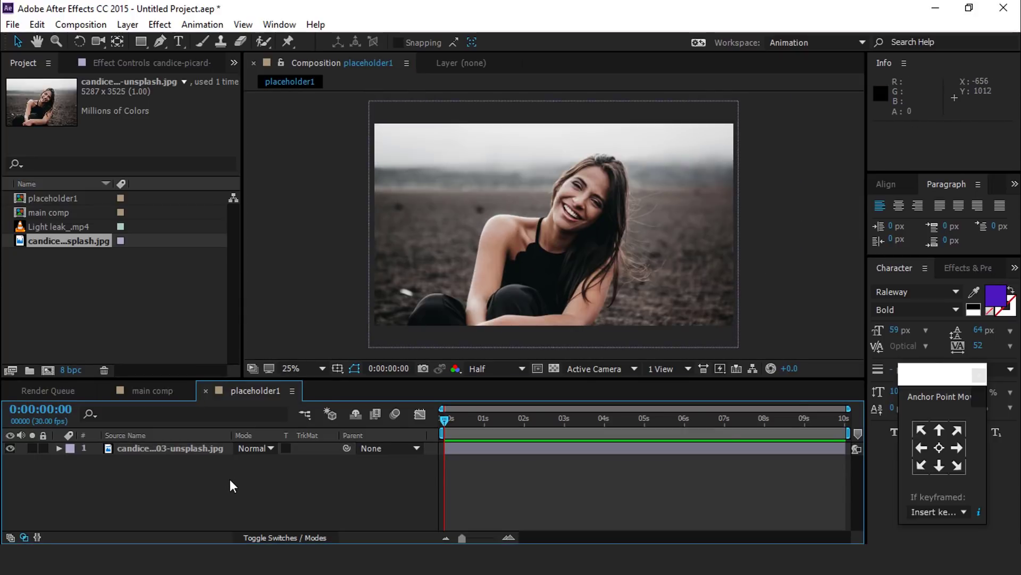
pyautogui.click(118, 302)
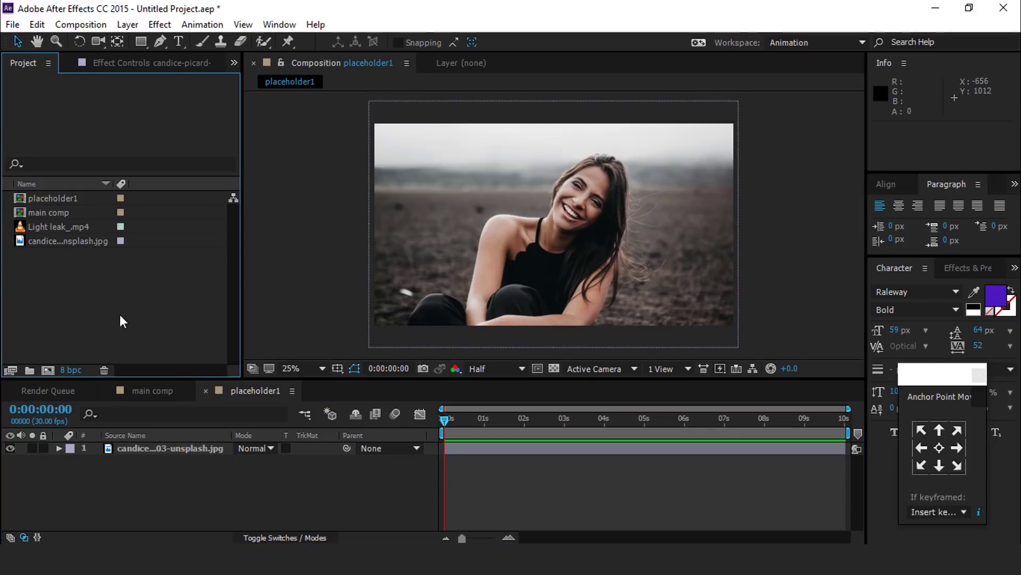
# Create a new composition named 'image1'
pyautogui.click(48, 370)
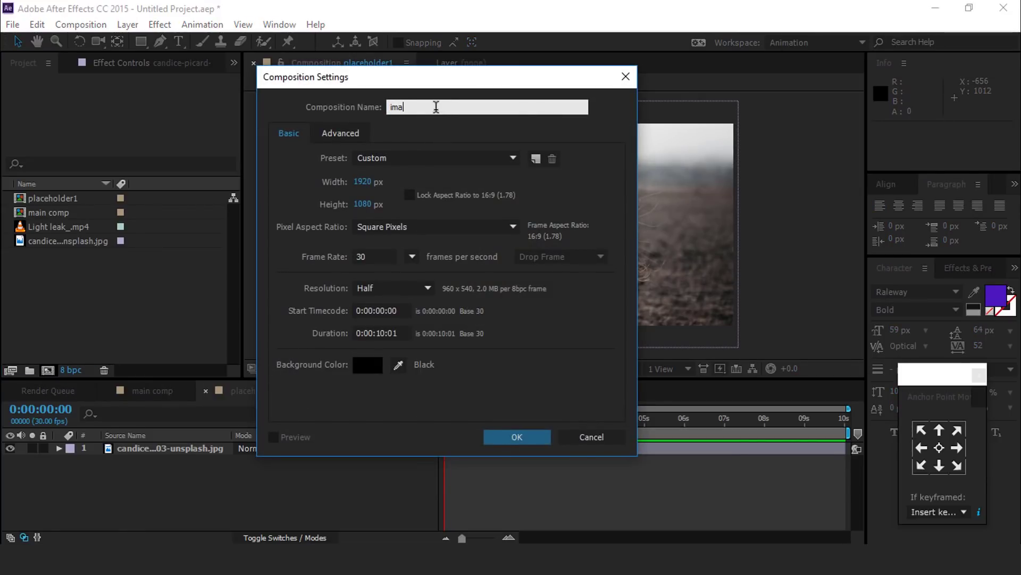
pyautogui.write('image1')
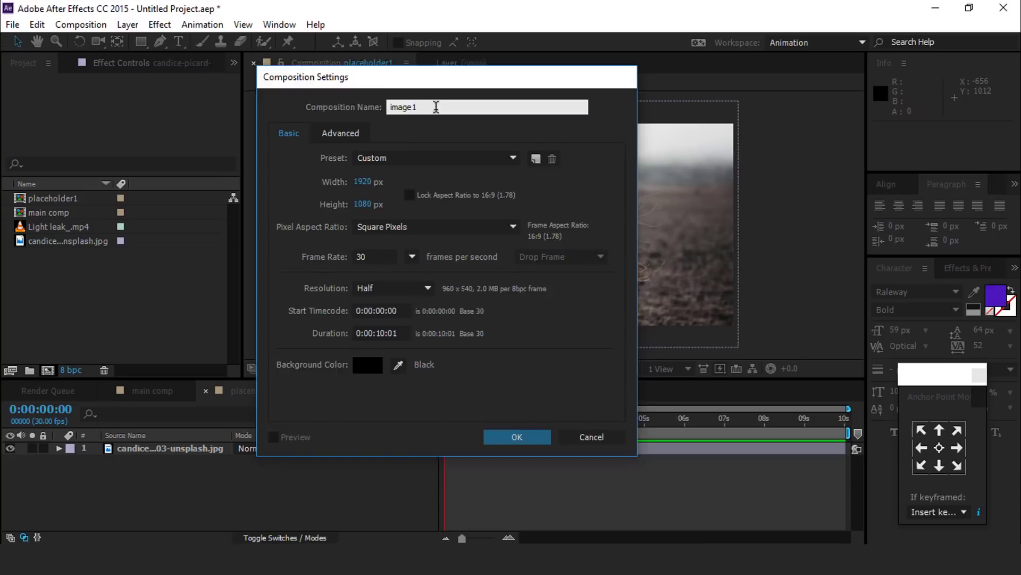
pyautogui.press('Return')
pyautogui.rightClick(271, 460)
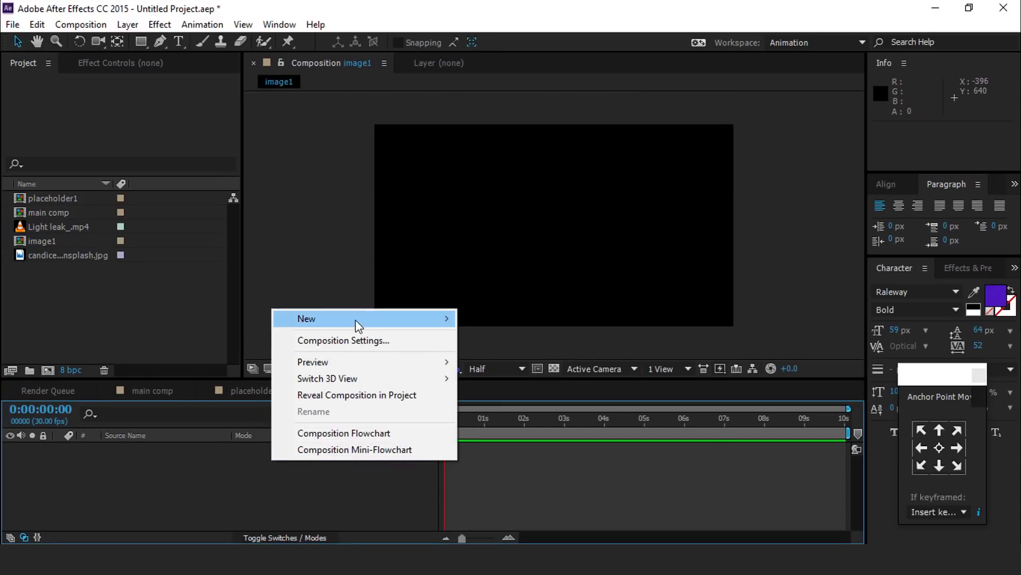
# Add a full-size white solid to image1
pyautogui.moveTo(355, 320)
pyautogui.click(488, 358)
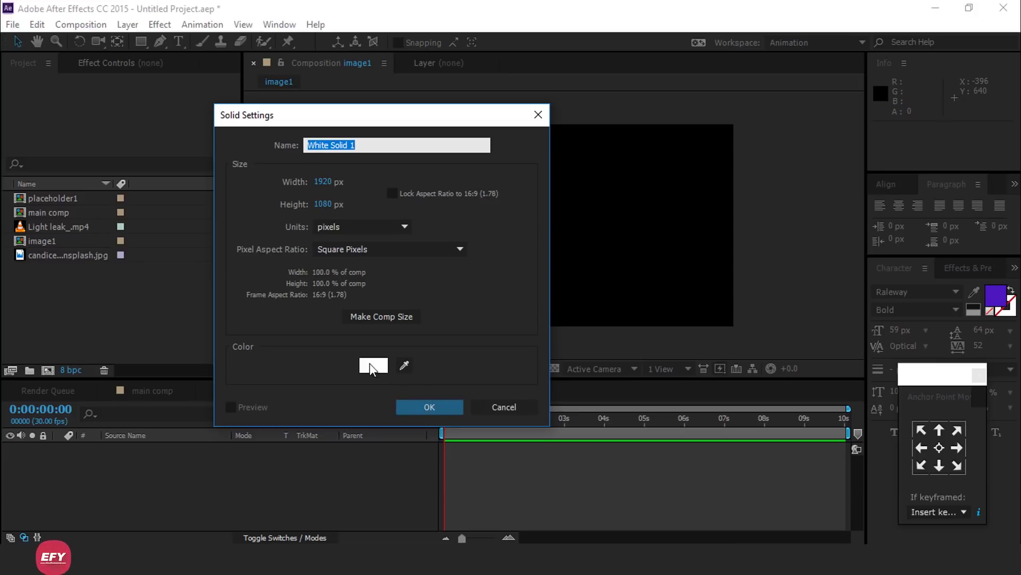
pyautogui.click(430, 407)
# Apply Grid to the solid with its corner at about 1279, 809, forming a 6×4 grid
pyautogui.hotkey('ctrl', 'space')
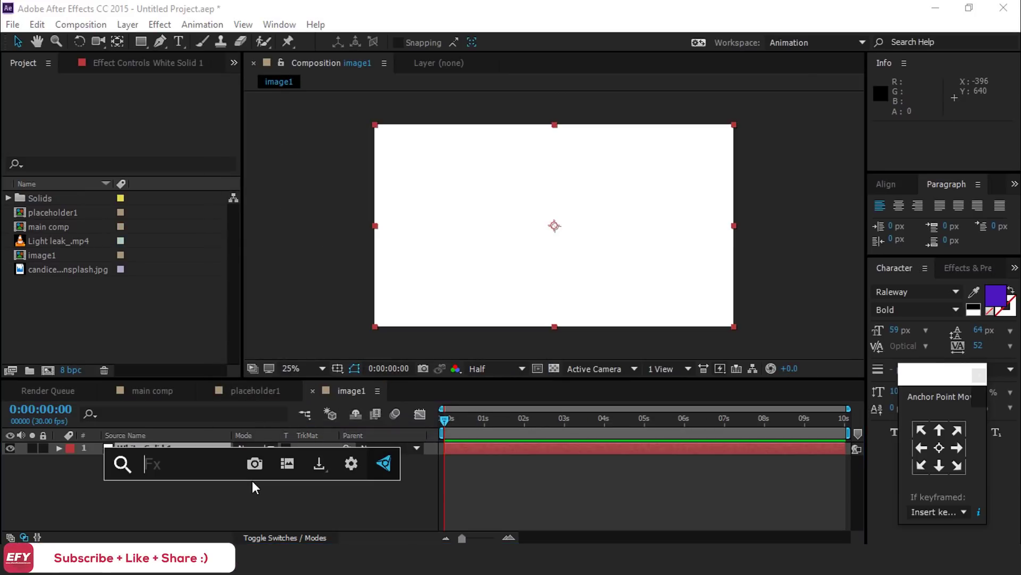
pyautogui.write('grid')
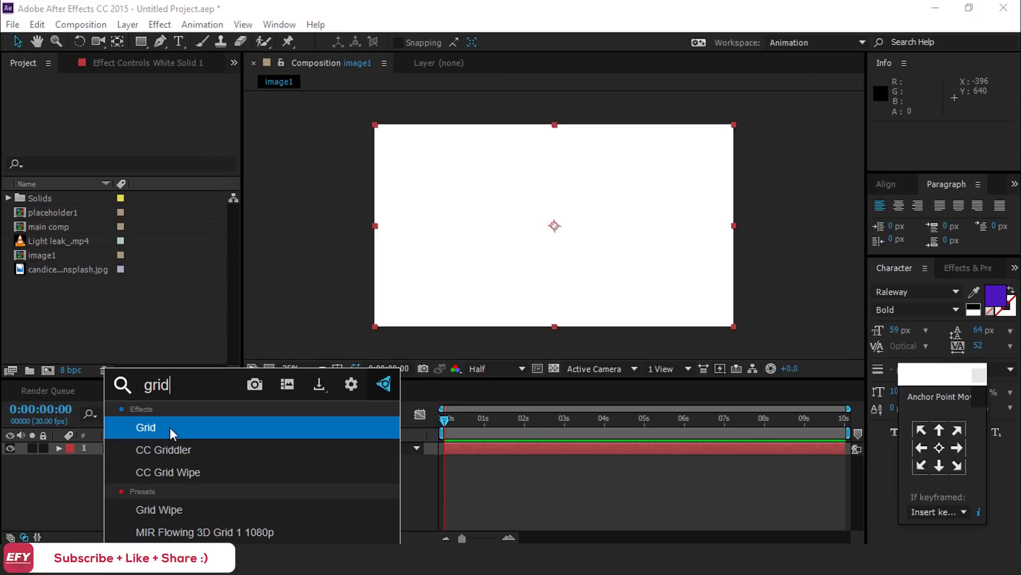
pyautogui.click(150, 427)
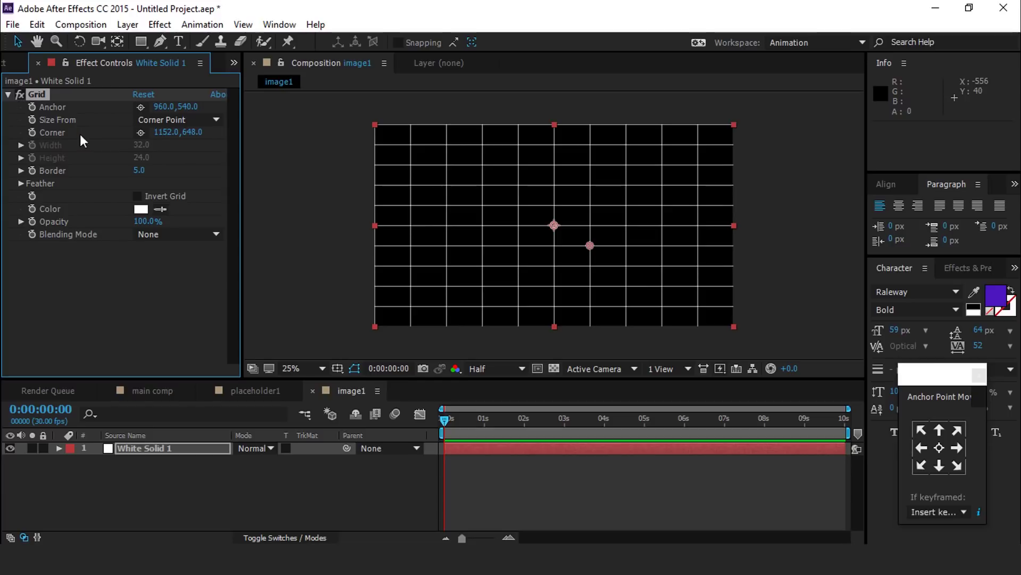
pyautogui.moveTo(166, 132); pyautogui.dragTo(255, 145)
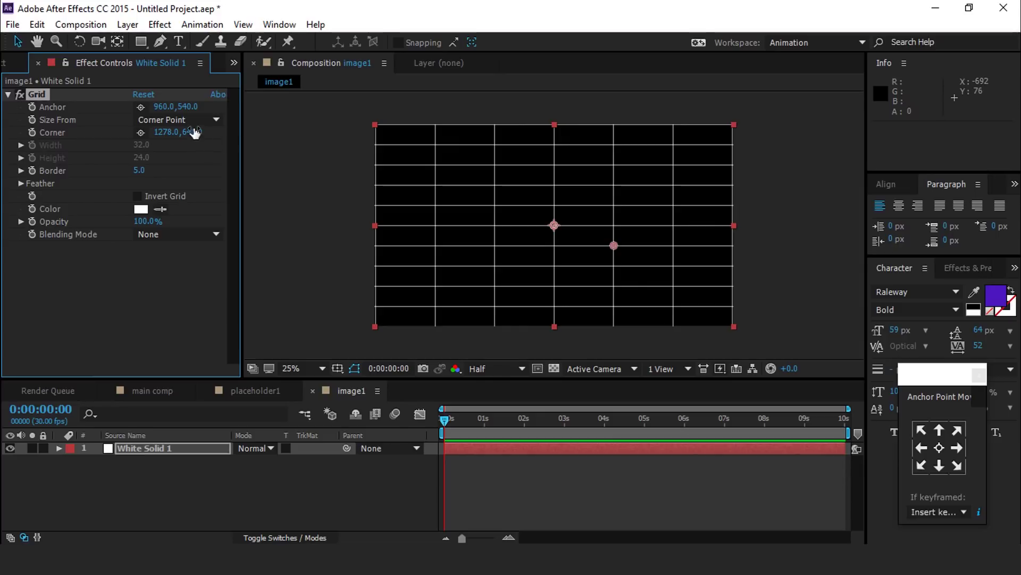
pyautogui.moveTo(193, 132); pyautogui.dragTo(307, 133)
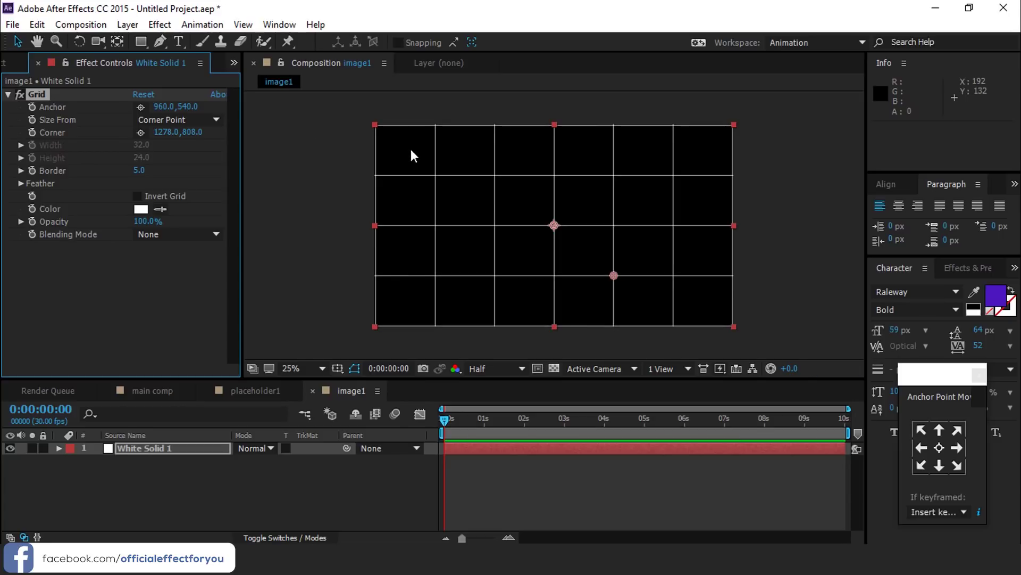
pyautogui.click(681, 198)
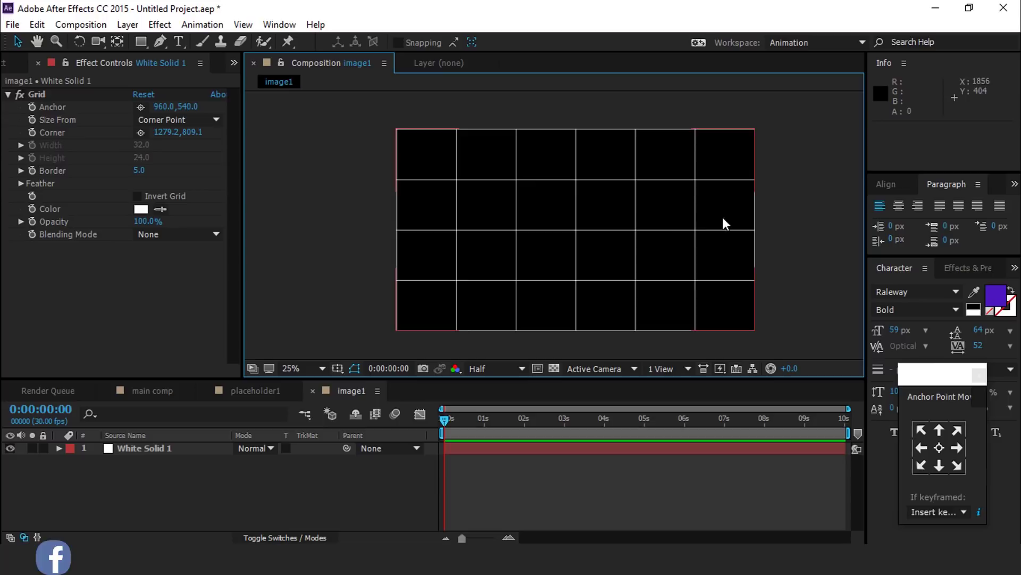
pyautogui.click(8, 94)
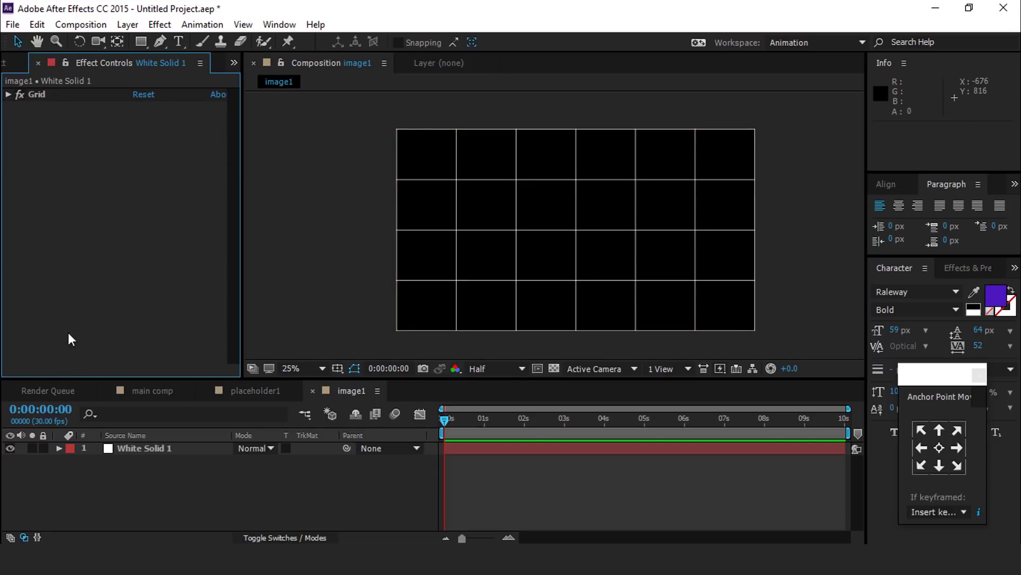
# Set the grid solid's opacity to 10%
pyautogui.click(165, 453)
pyautogui.press('t')
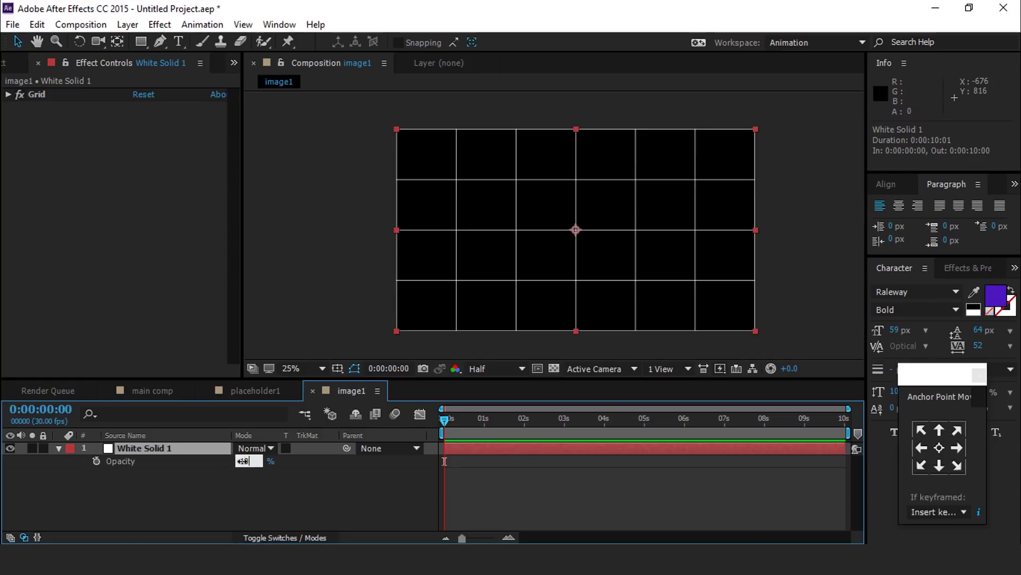
pyautogui.press('Return')
pyautogui.click(288, 506)
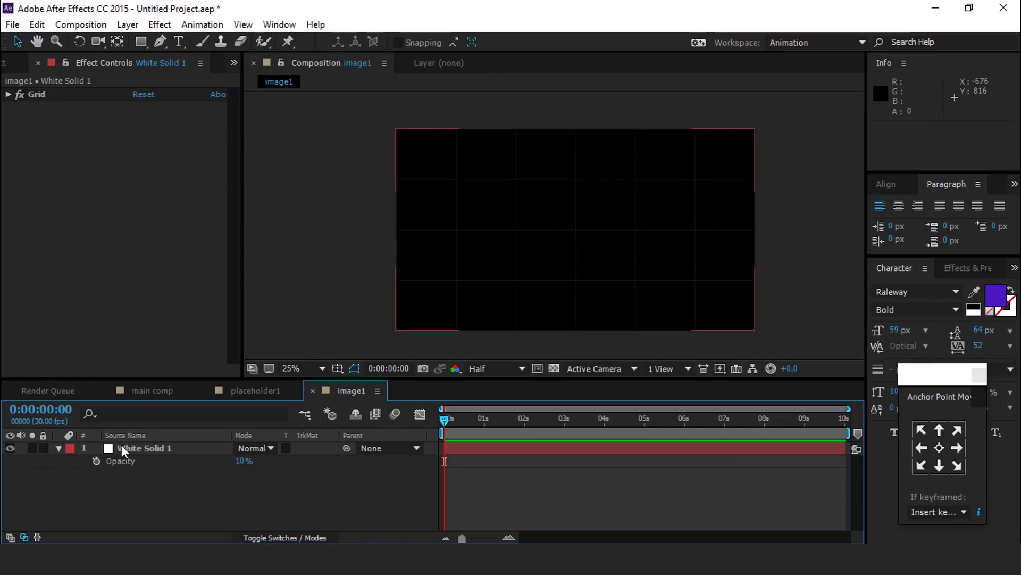
# Duplicate the grid layer and set the duplicate's opacity to 20%
pyautogui.click(184, 450)
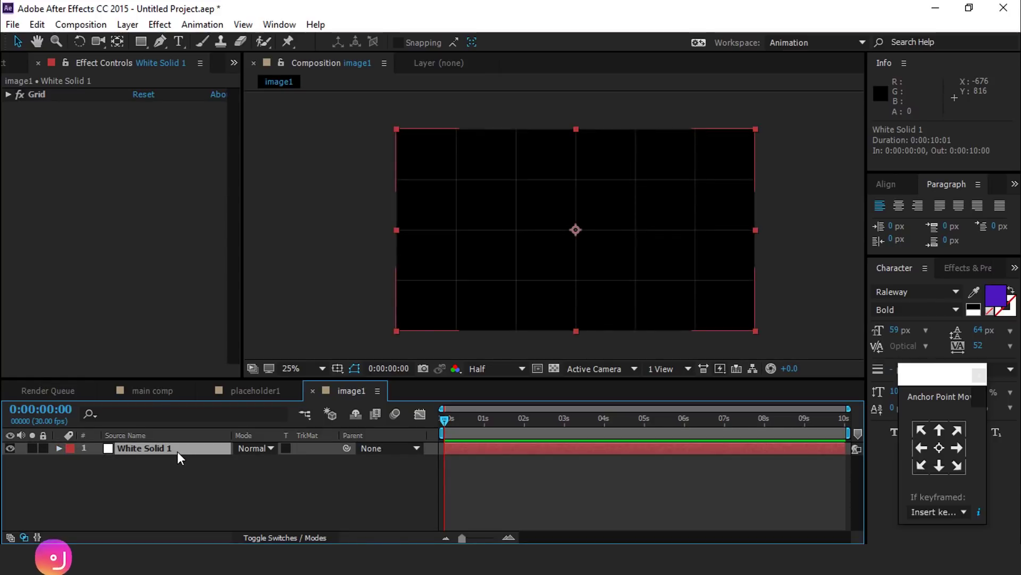
pyautogui.hotkey('ctrl', 'd')
pyautogui.click(163, 459)
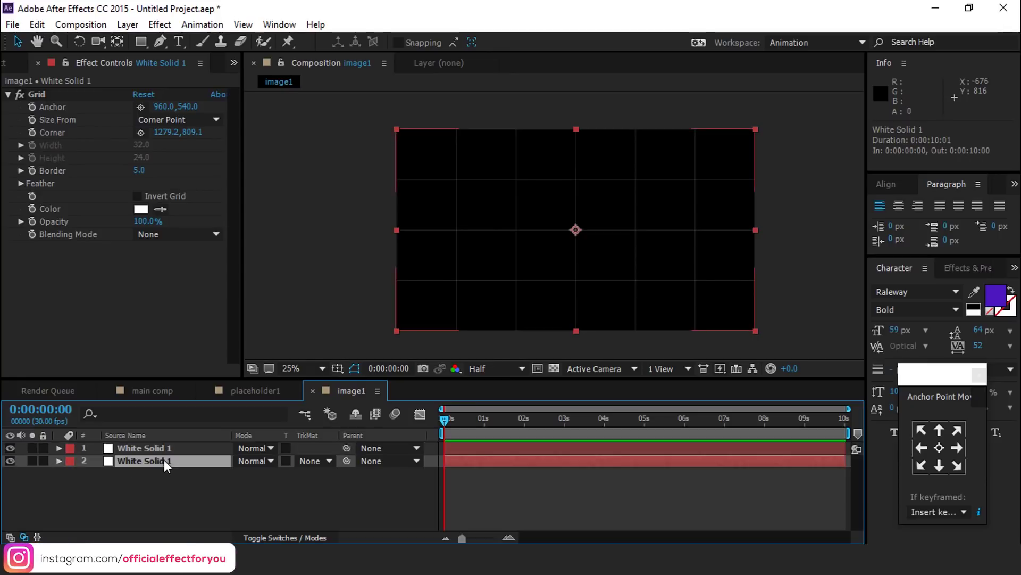
pyautogui.press('t')
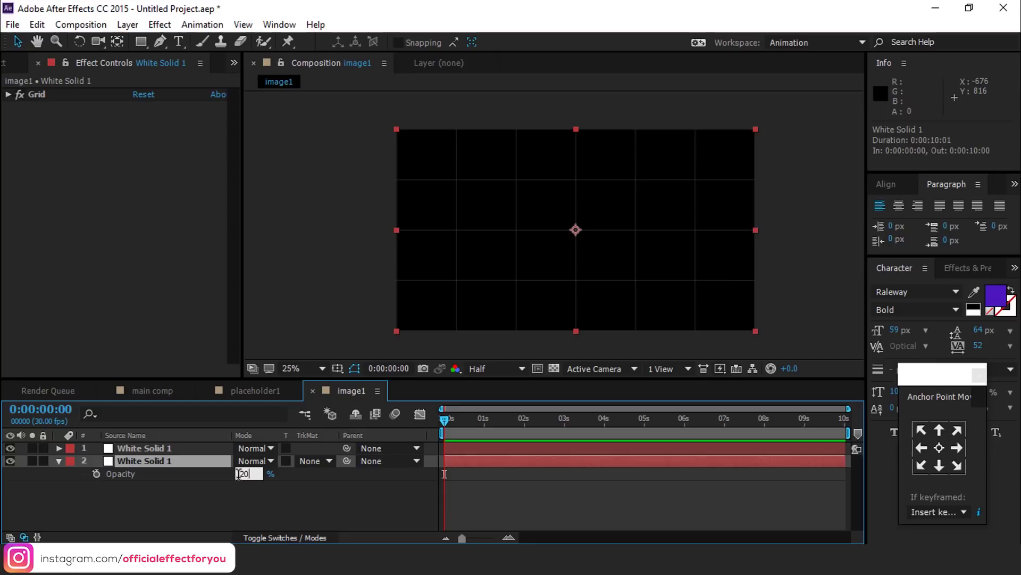
pyautogui.press('Return')
pyautogui.click(150, 490)
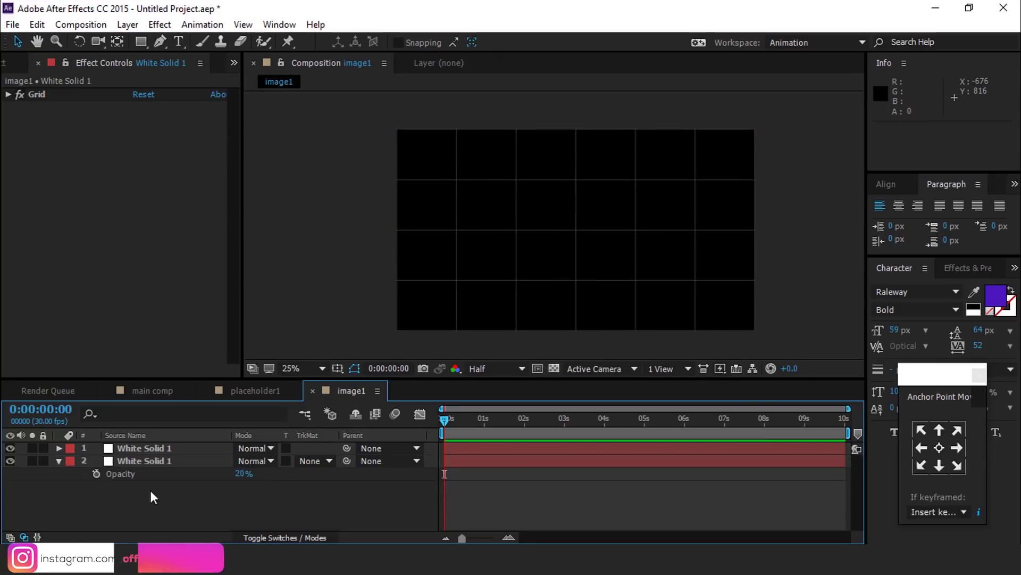
pyautogui.click(58, 461)
# Create a white solid named 'circle' and place it below White Solid 1
pyautogui.rightClick(298, 481)
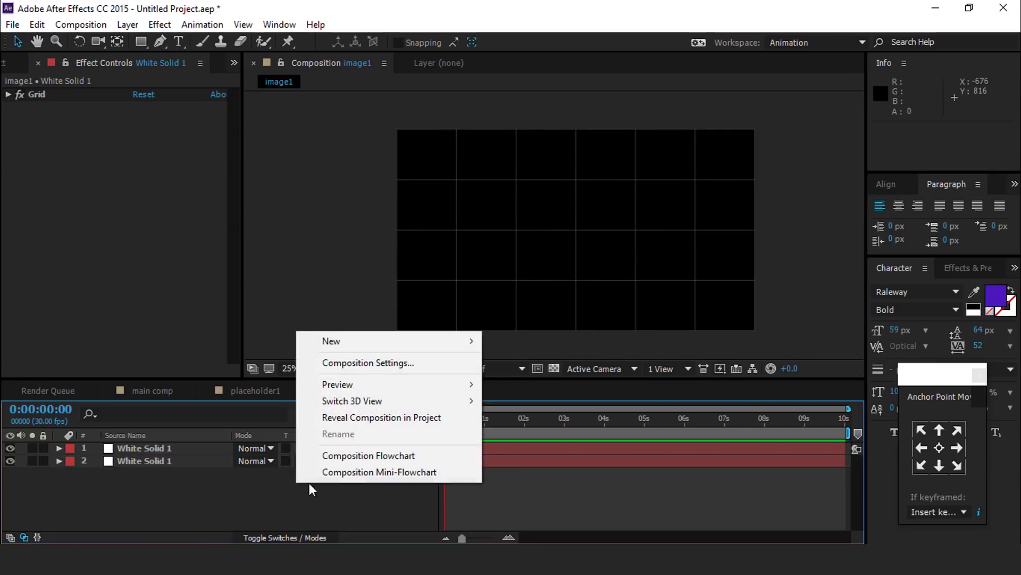
pyautogui.moveTo(343, 340)
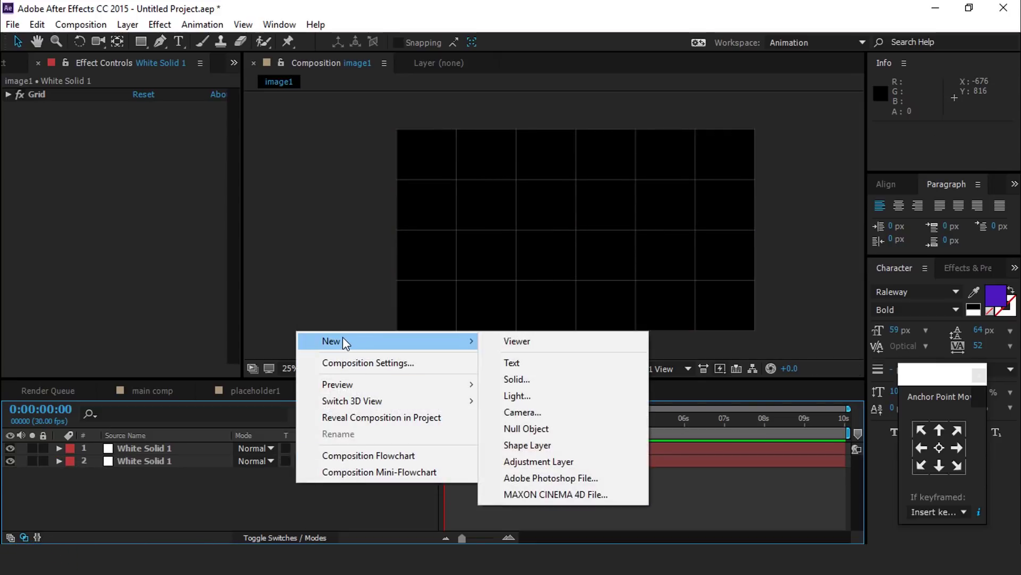
pyautogui.click(509, 380)
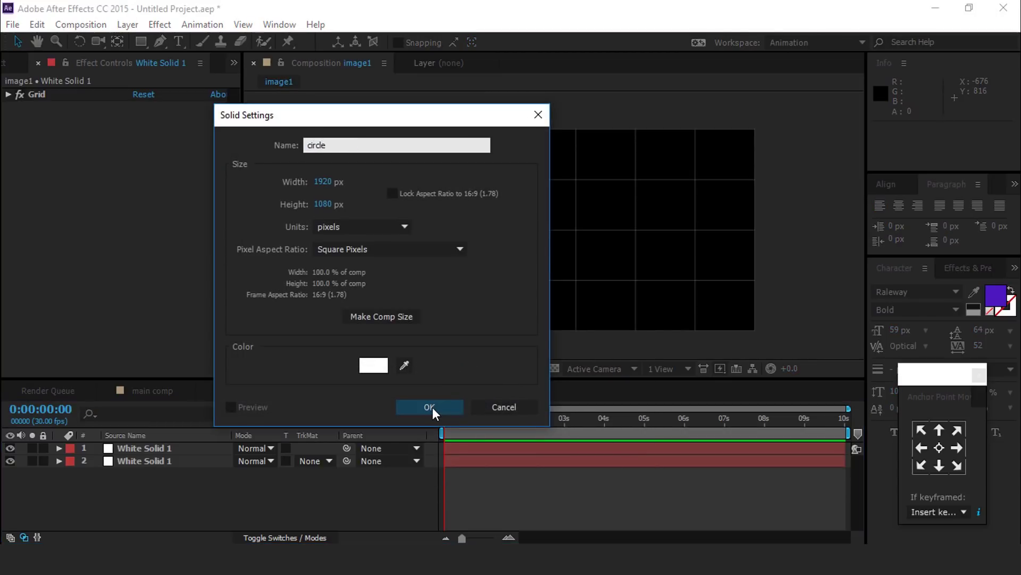
pyautogui.click(429, 407)
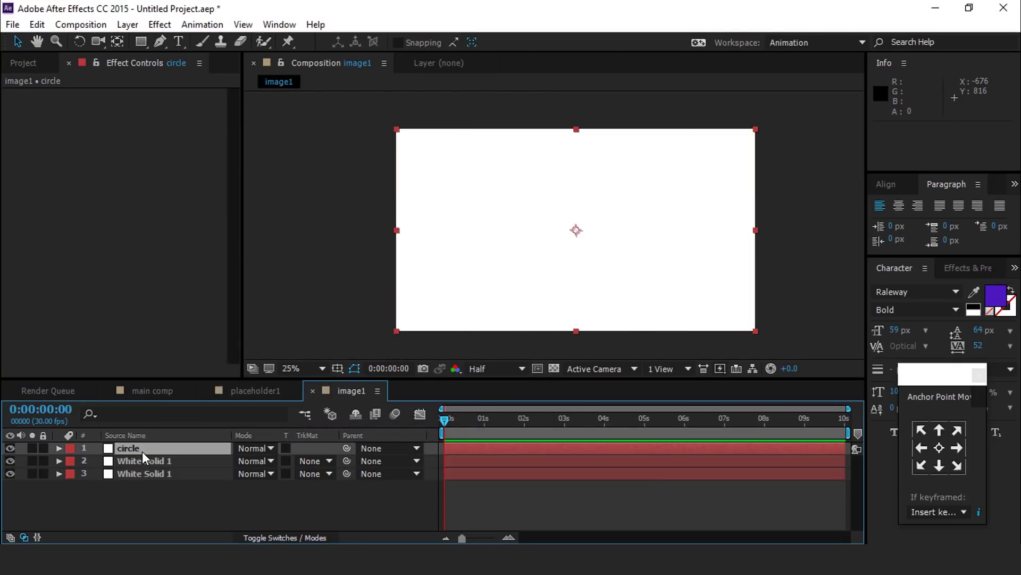
pyautogui.moveTo(125, 448); pyautogui.dragTo(151, 461)
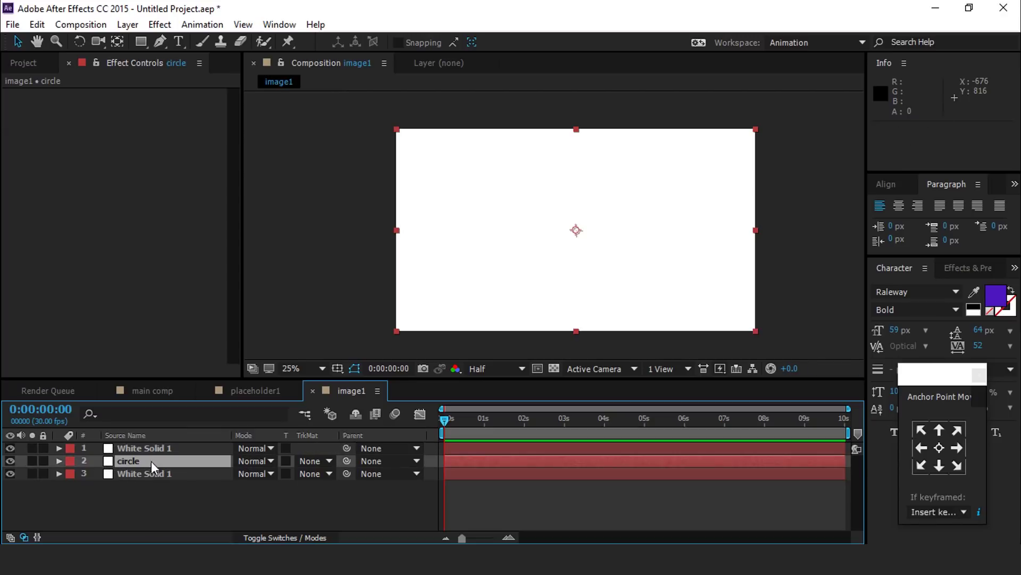
# Apply the Circle effect to the circle layer and scale the layer down to about 18%
pyautogui.write('c')
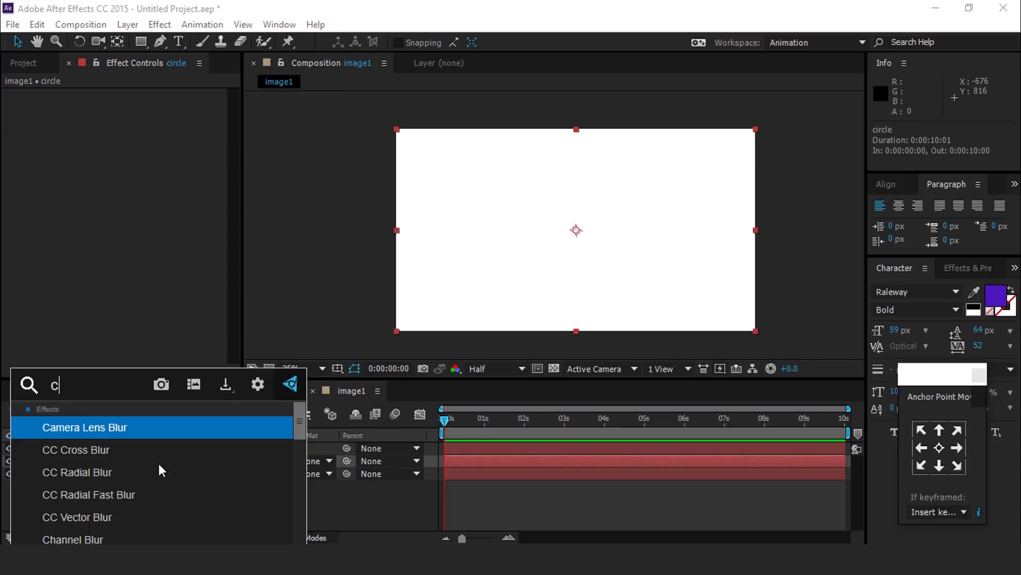
pyautogui.write('ir')
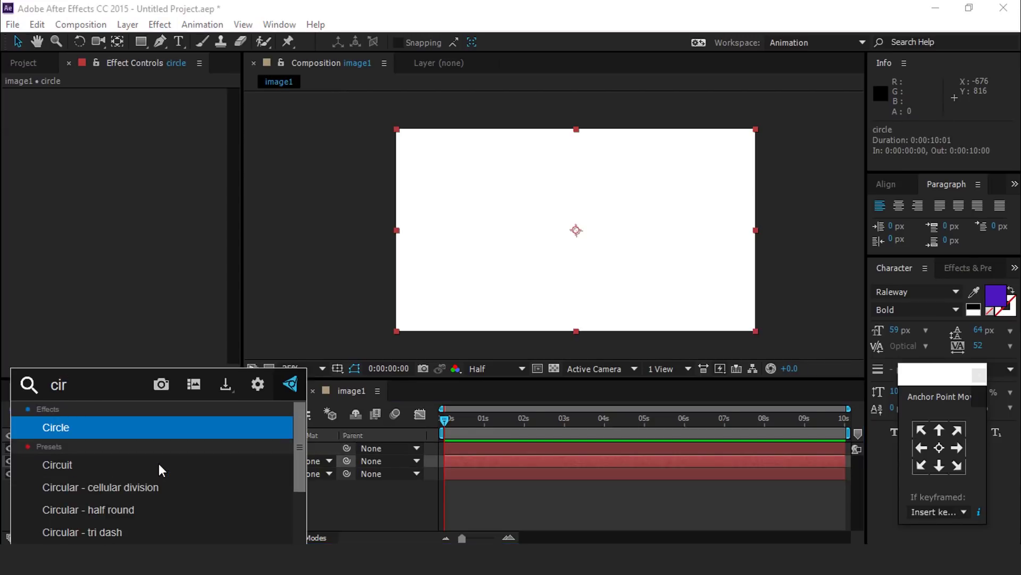
pyautogui.click(66, 429)
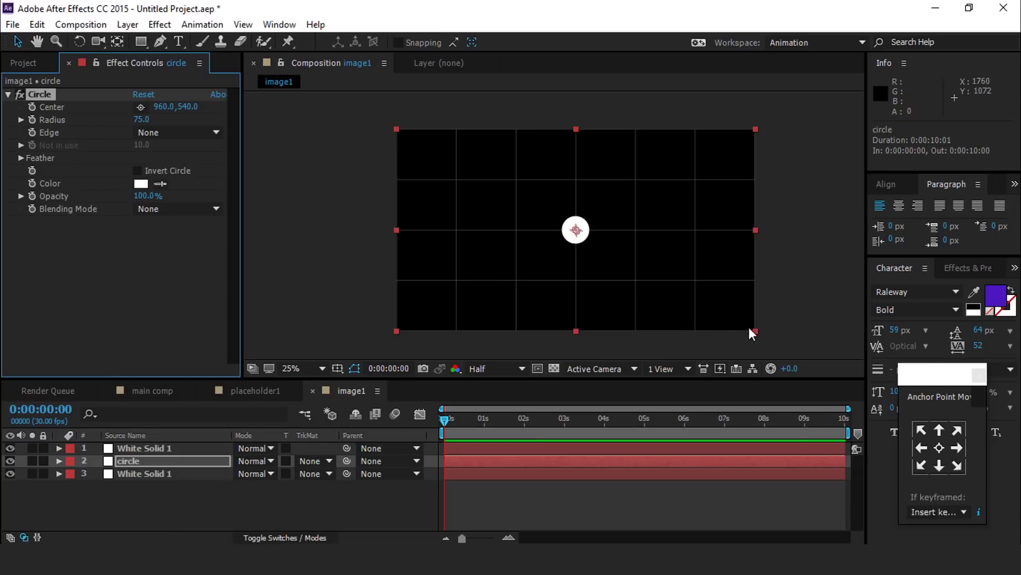
pyautogui.moveTo(757, 331); pyautogui.dragTo(663, 270)
# Turn on Invert Circle and set the circle colour to black (000000)
pyautogui.press('.')
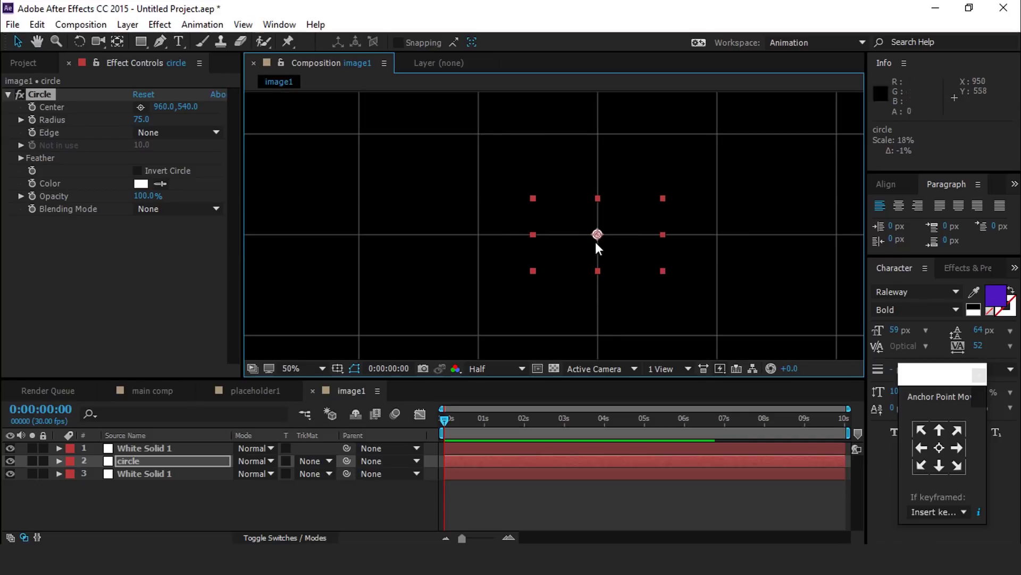
pyautogui.click(138, 174)
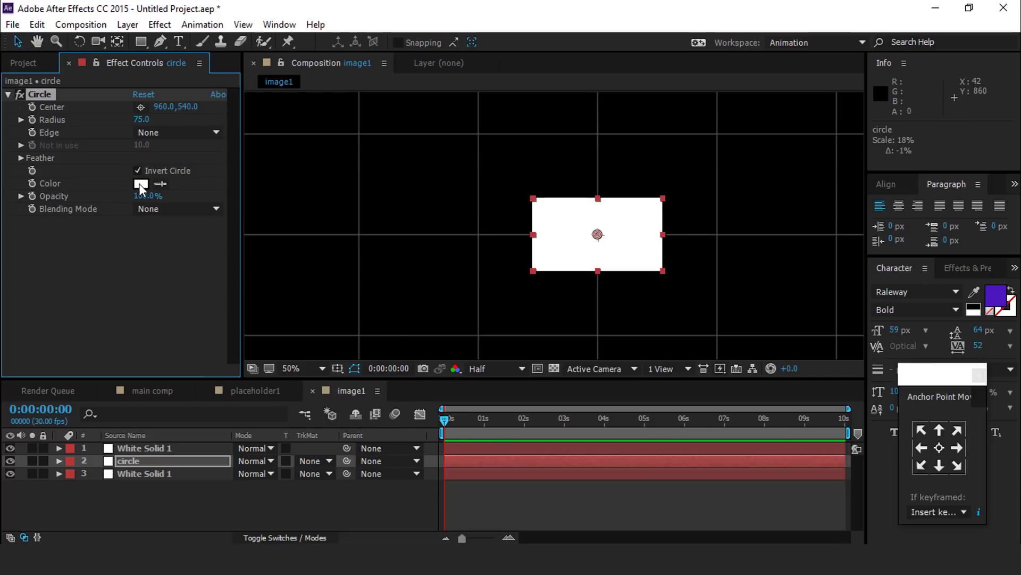
pyautogui.click(140, 184)
pyautogui.write('000000')
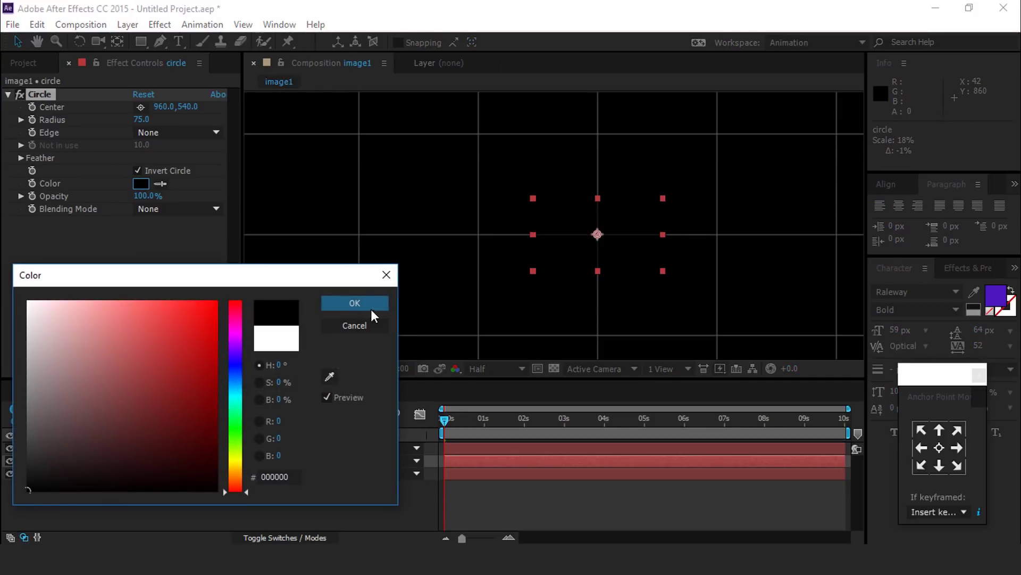
pyautogui.click(352, 308)
pyautogui.click(341, 513)
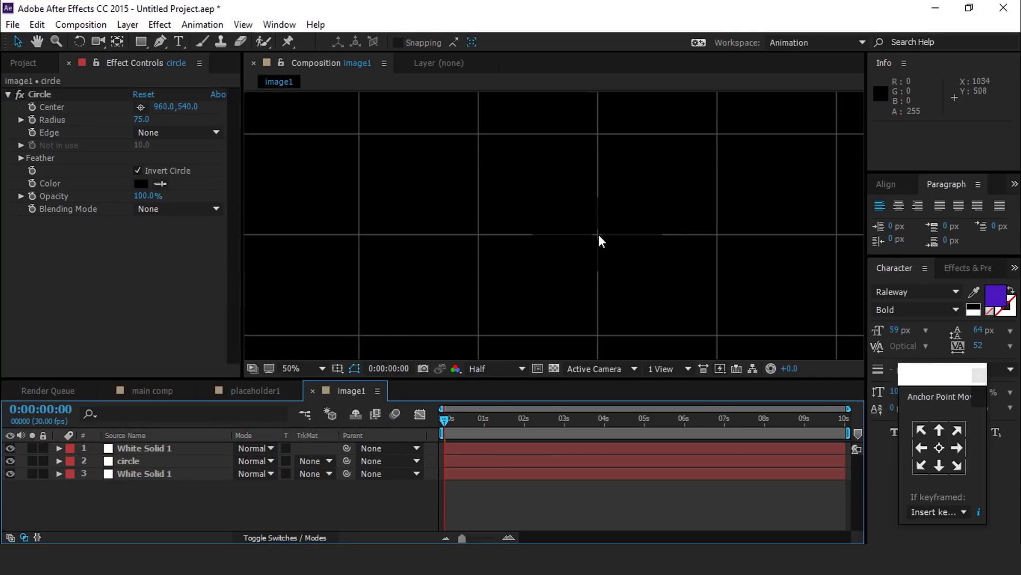
# Add Motion Tile to the circle layer with output width 650 and height 670
pyautogui.press('.')
pyautogui.press('.')
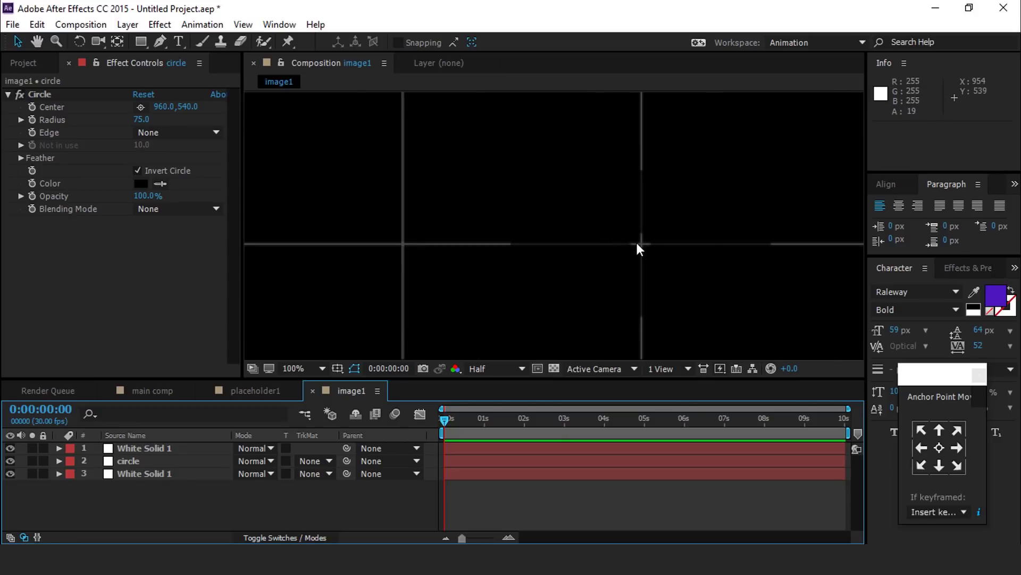
pyautogui.press(',')
pyautogui.moveTo(615, 240); pyautogui.dragTo(578, 237)
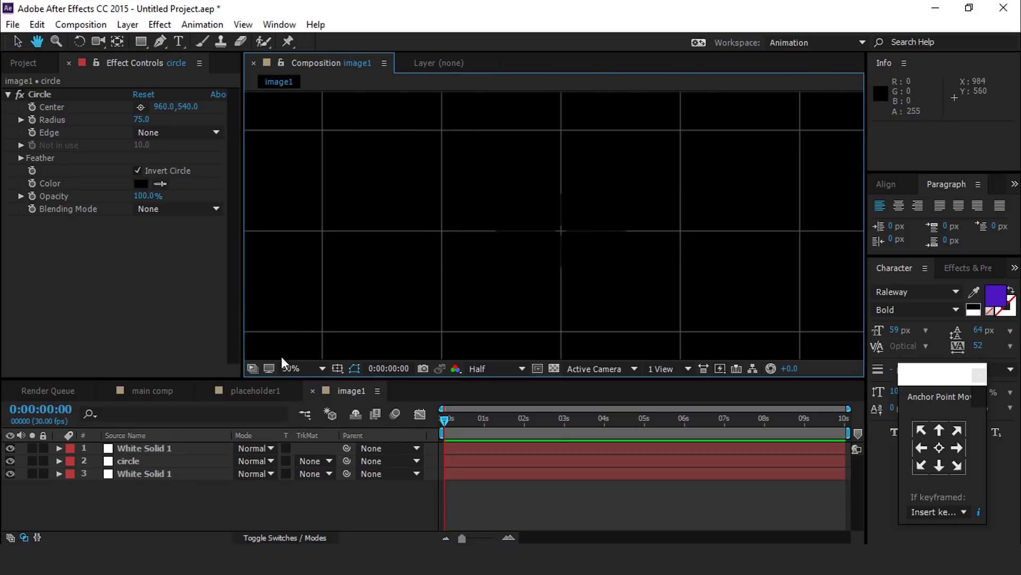
pyautogui.click(122, 459)
pyautogui.hotkey('ctrl', 'space')
pyautogui.write('motio')
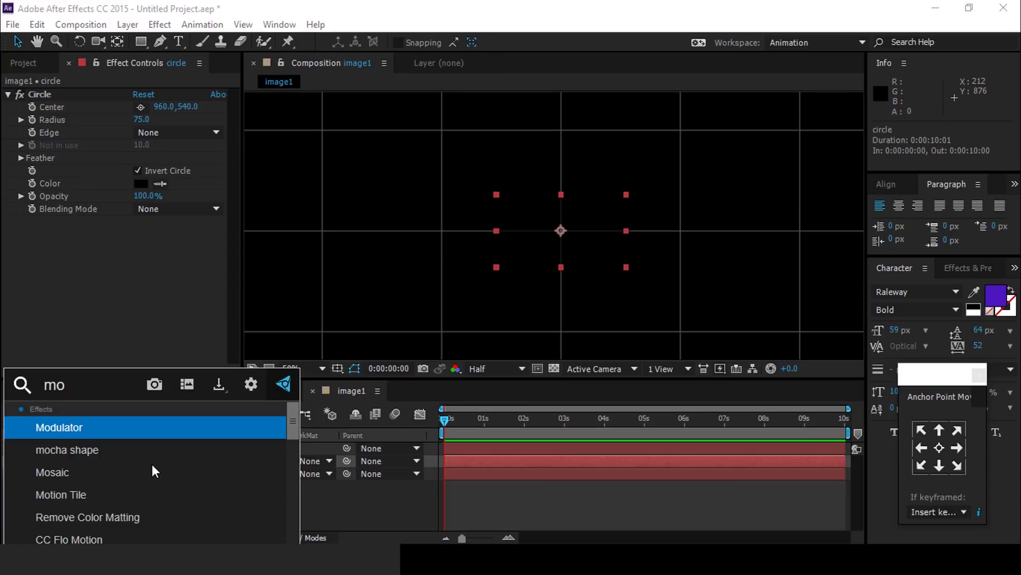
pyautogui.click(70, 425)
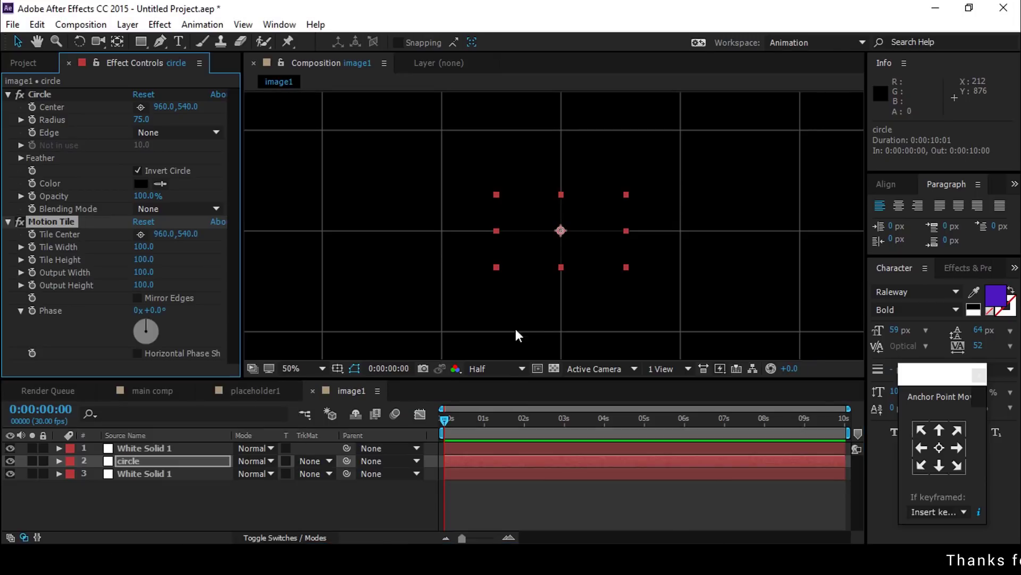
pyautogui.press(',')
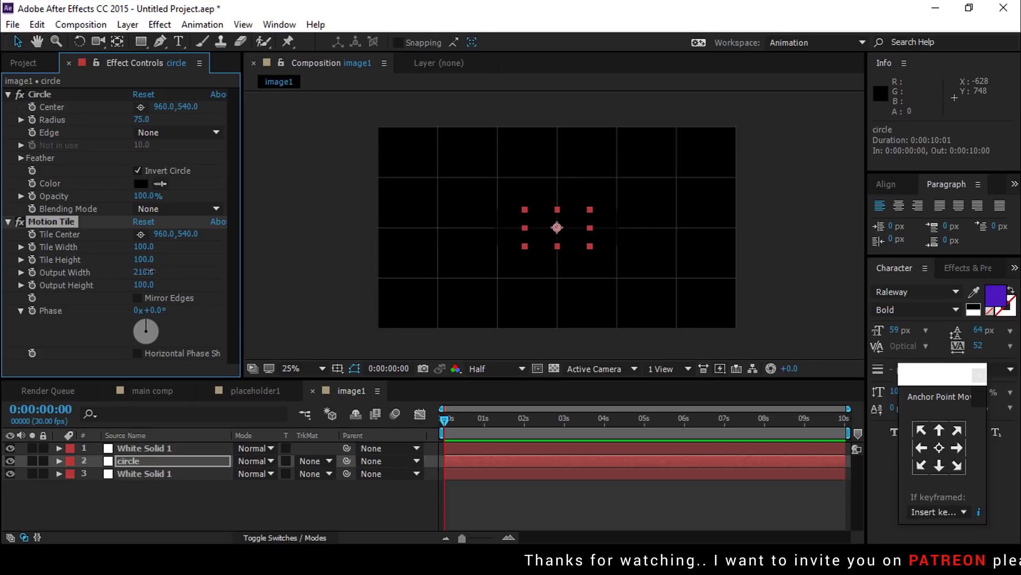
pyautogui.moveTo(148, 271); pyautogui.dragTo(184, 284)
# Scale the circle layer non-uniformly to about 17% × 25%
pyautogui.press('.')
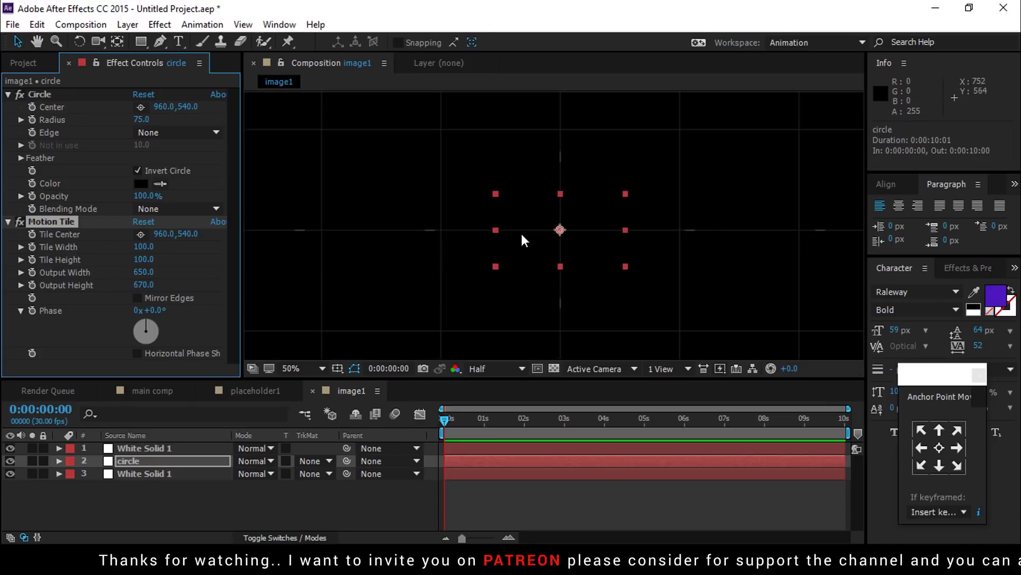
pyautogui.click(494, 231)
pyautogui.moveTo(494, 230); pyautogui.dragTo(500, 229)
pyautogui.scroll(2, 500, 230)
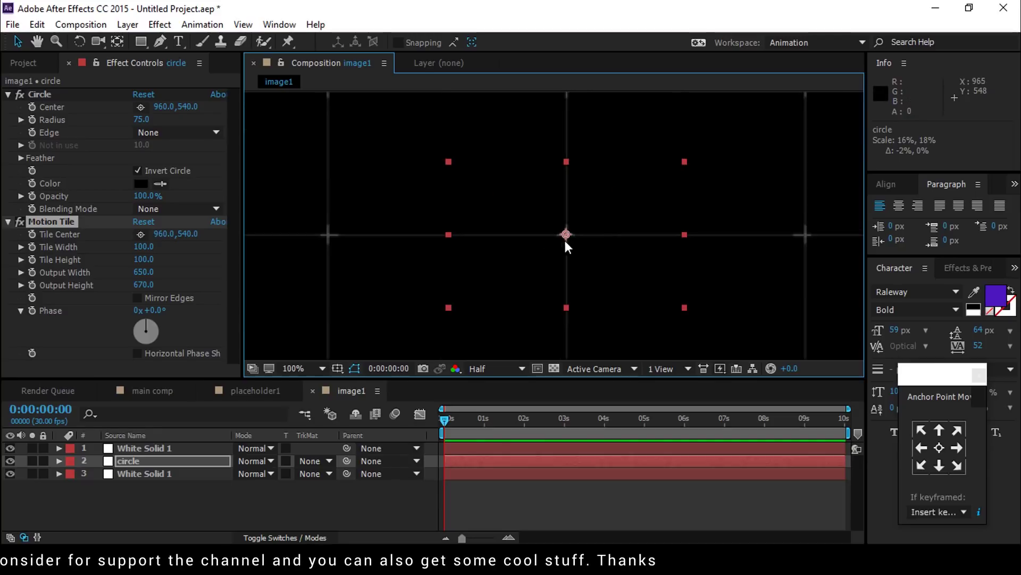
pyautogui.scroll(-2, 505, 229)
pyautogui.moveTo(649, 221); pyautogui.dragTo(518, 212)
pyautogui.press('v')
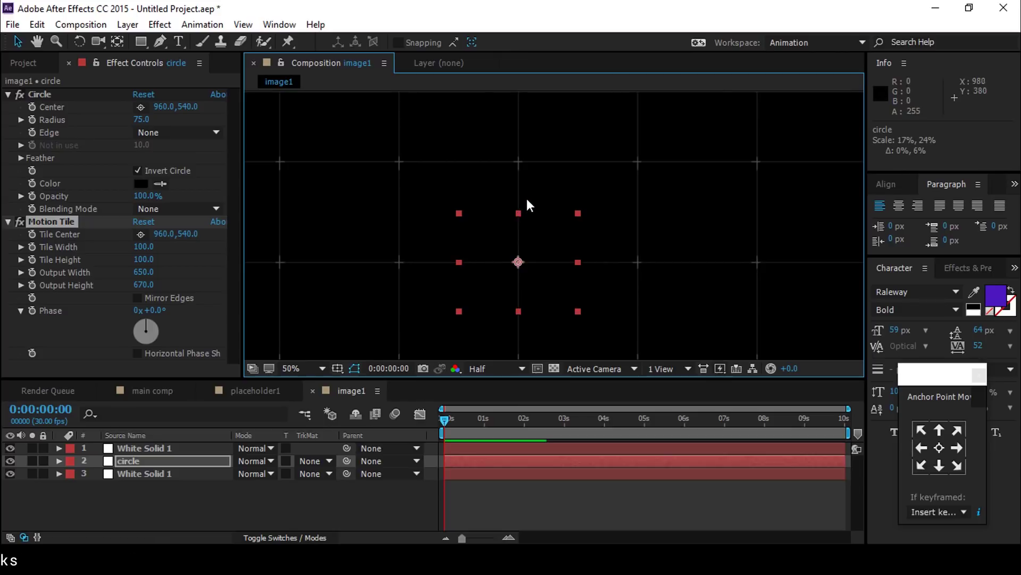
pyautogui.scroll(2, 528, 198)
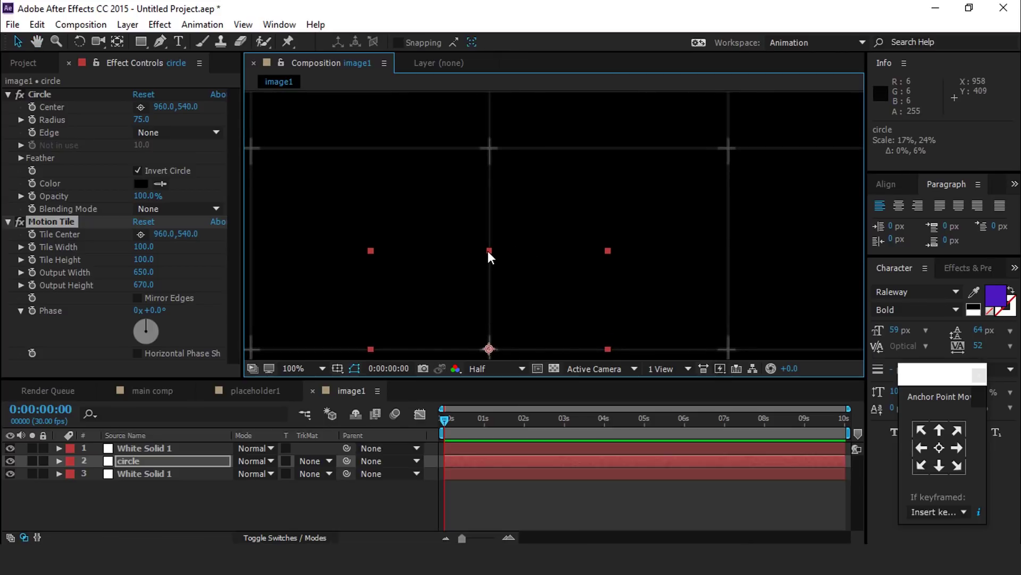
pyautogui.scroll(-2, 554, 226)
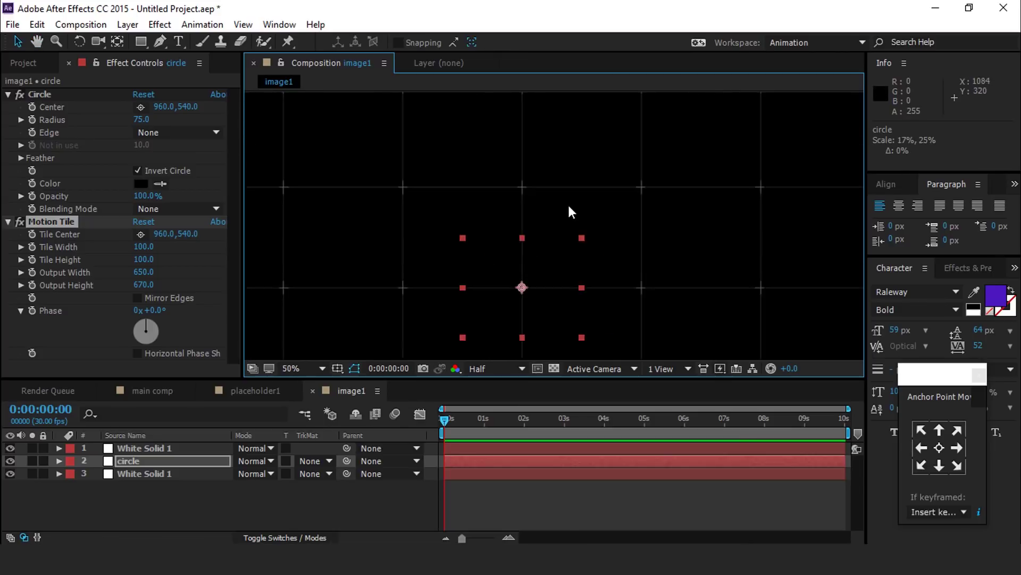
pyautogui.scroll(-1, 592, 246)
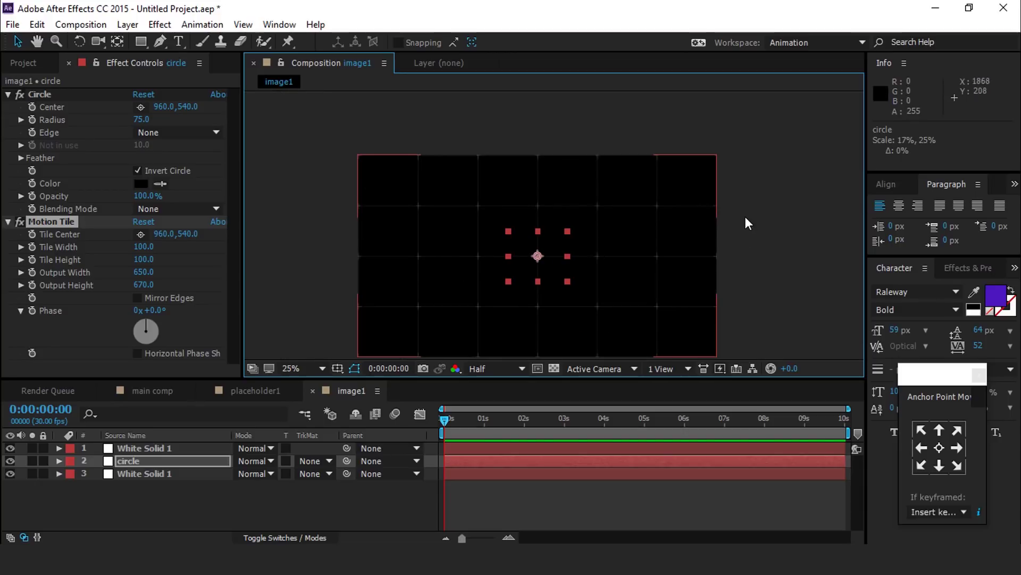
# Deselect the circle layer and collapse its effect properties in the timeline
pyautogui.click(727, 234)
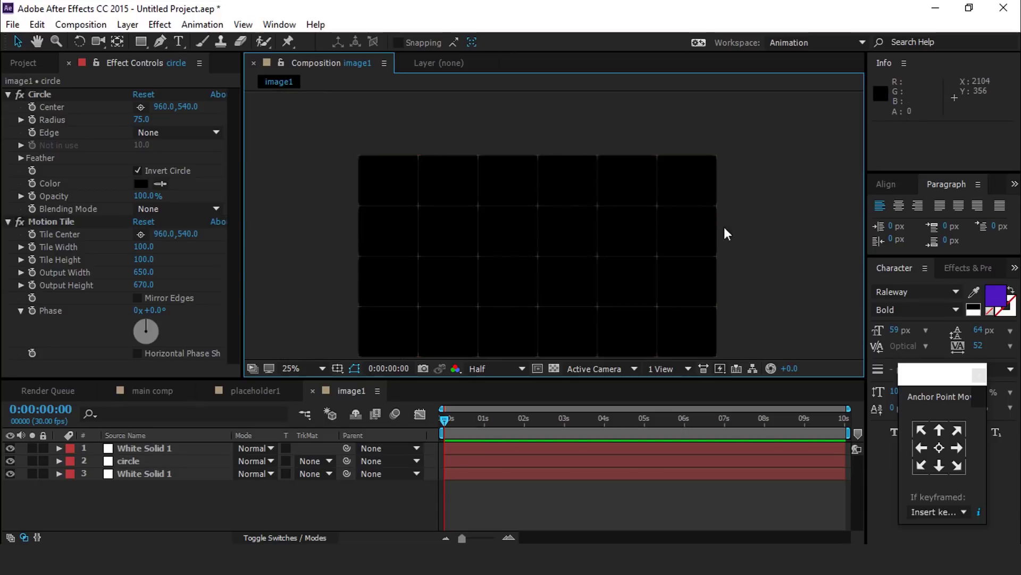
pyautogui.click(7, 94)
pyautogui.click(8, 107)
pyautogui.click(333, 503)
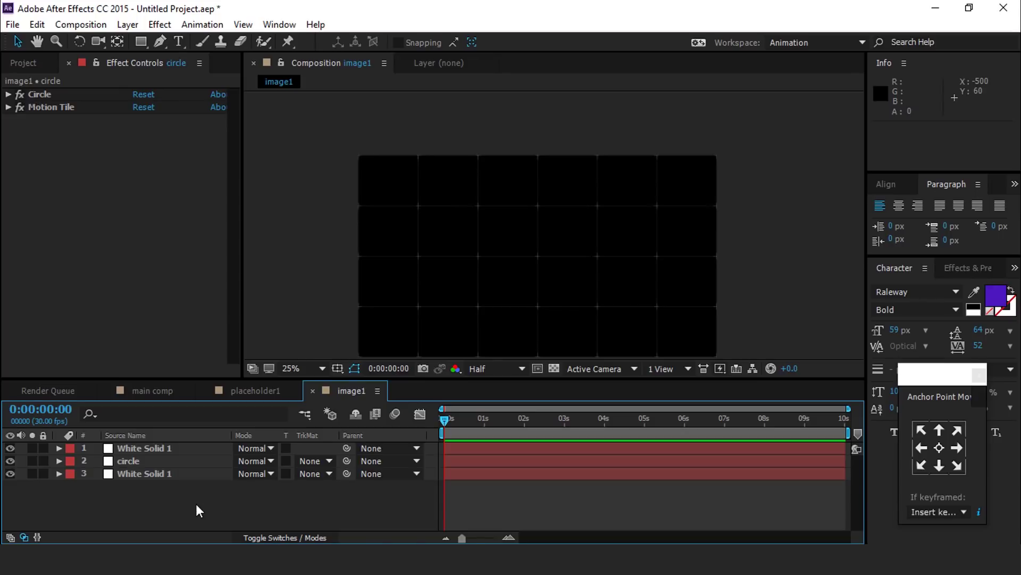
# Pre-compose all three image1 layers into 'grid' with Move all attributes, then show the Project list
pyautogui.moveTo(206, 503); pyautogui.dragTo(119, 442)
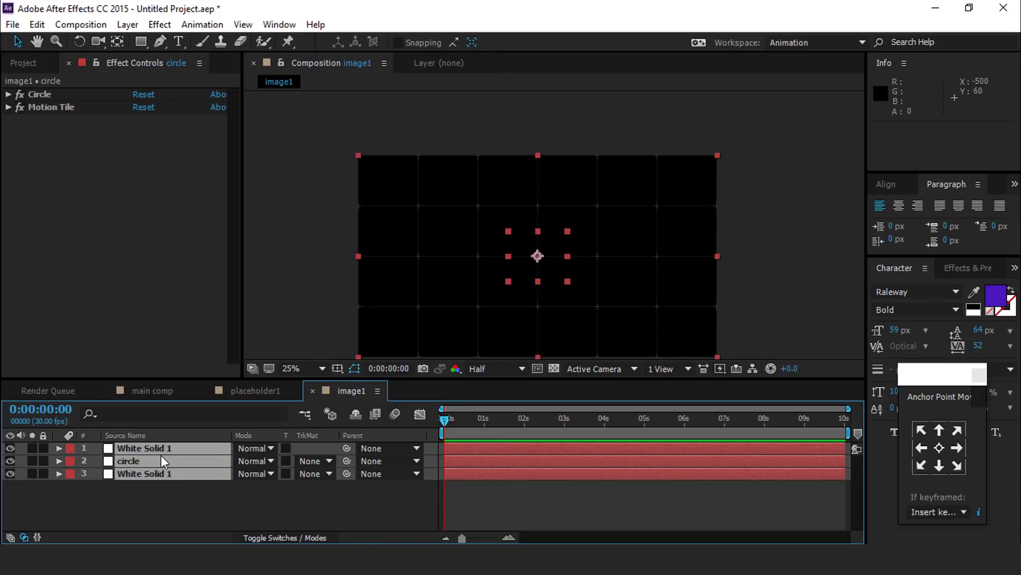
pyautogui.rightClick(168, 446)
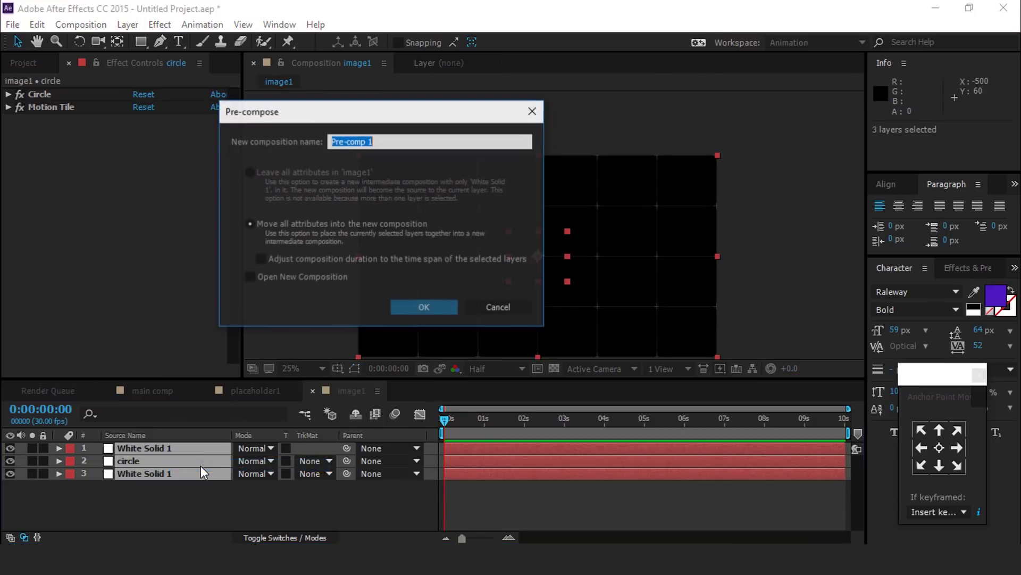
pyautogui.click(271, 224)
pyautogui.hotkey('shift', 'Tab')
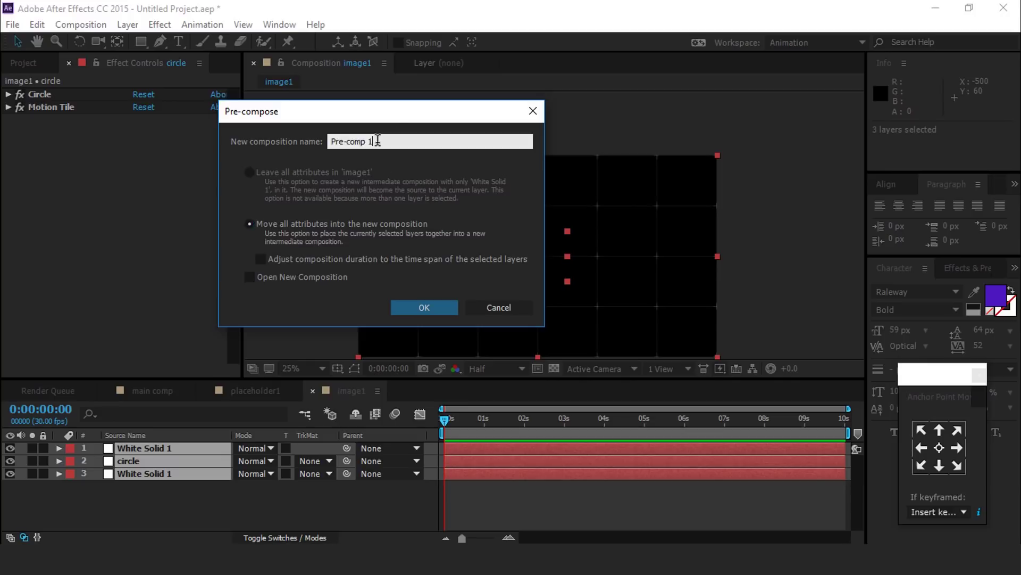
pyautogui.write('grid')
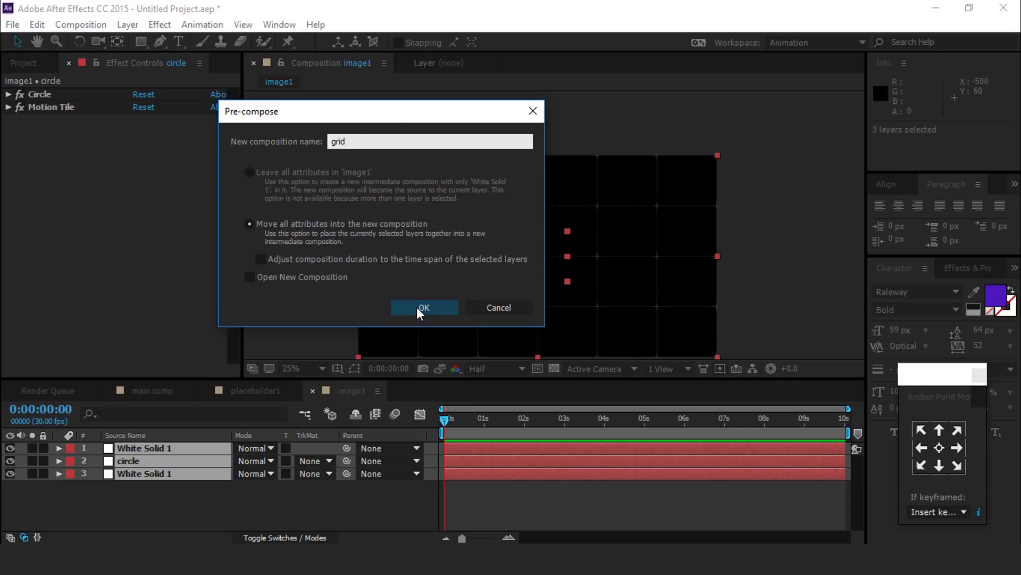
pyautogui.click(417, 308)
pyautogui.click(245, 477)
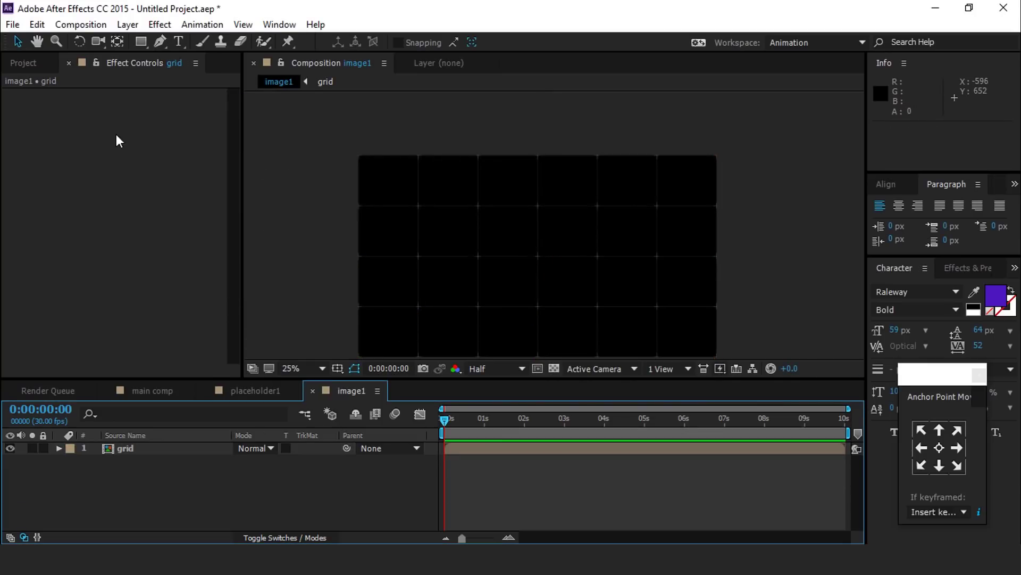
pyautogui.click(24, 63)
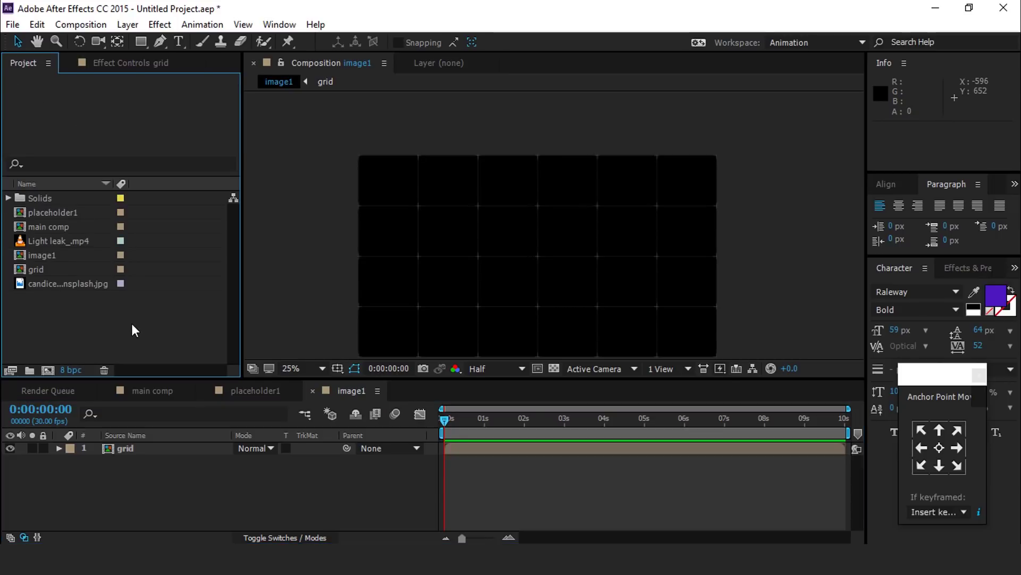
# Place placeholder1 beneath the grid layer in image1 and set grid's blend mode to Add
pyautogui.click(32, 212)
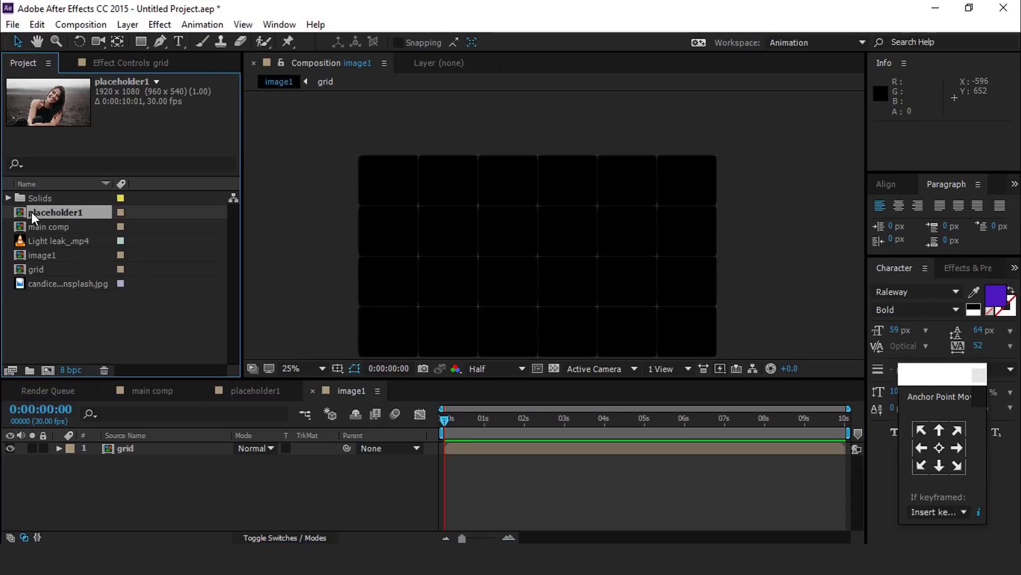
pyautogui.moveTo(23, 212); pyautogui.dragTo(178, 496)
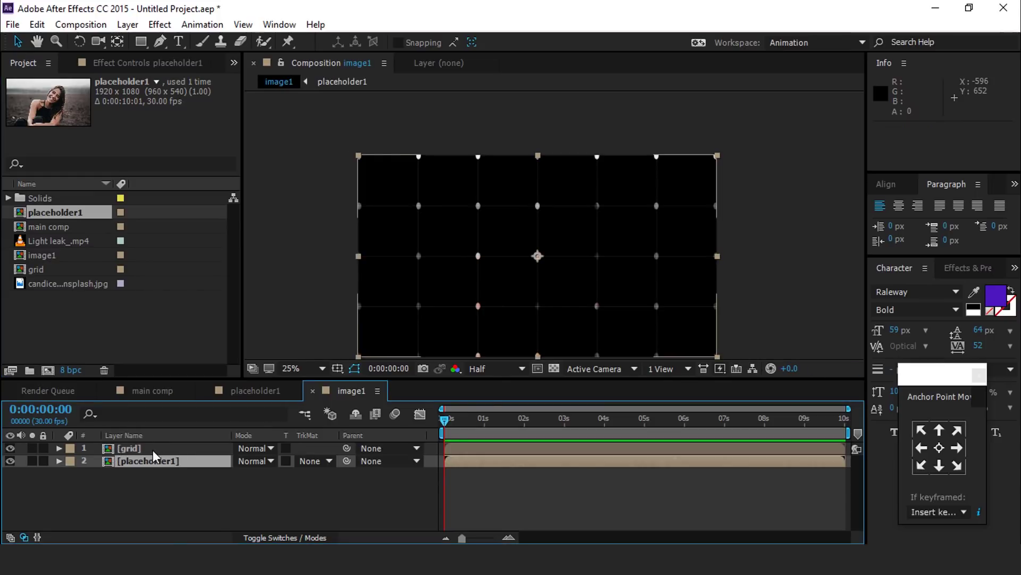
pyautogui.click(139, 450)
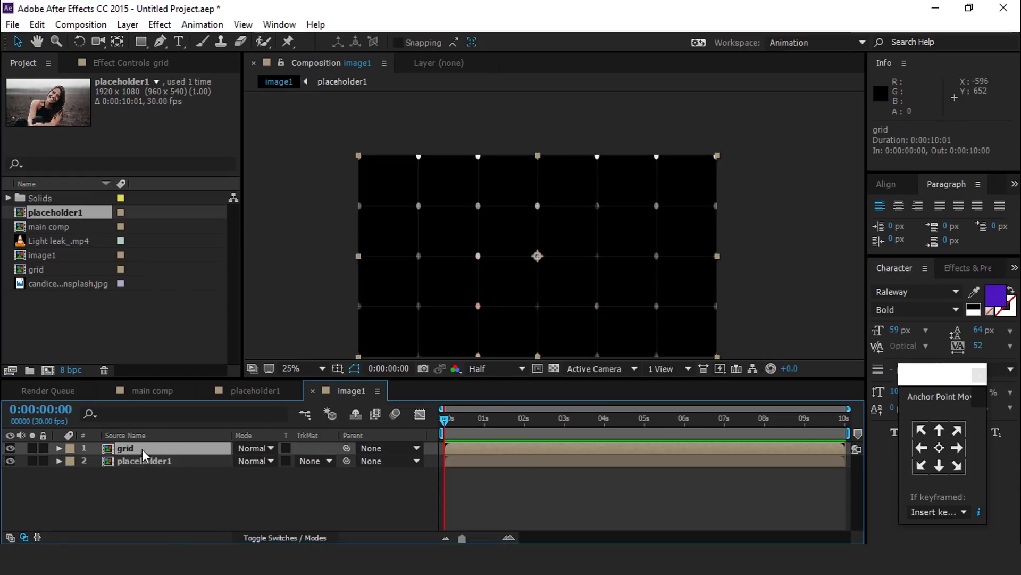
pyautogui.click(254, 448)
pyautogui.click(305, 216)
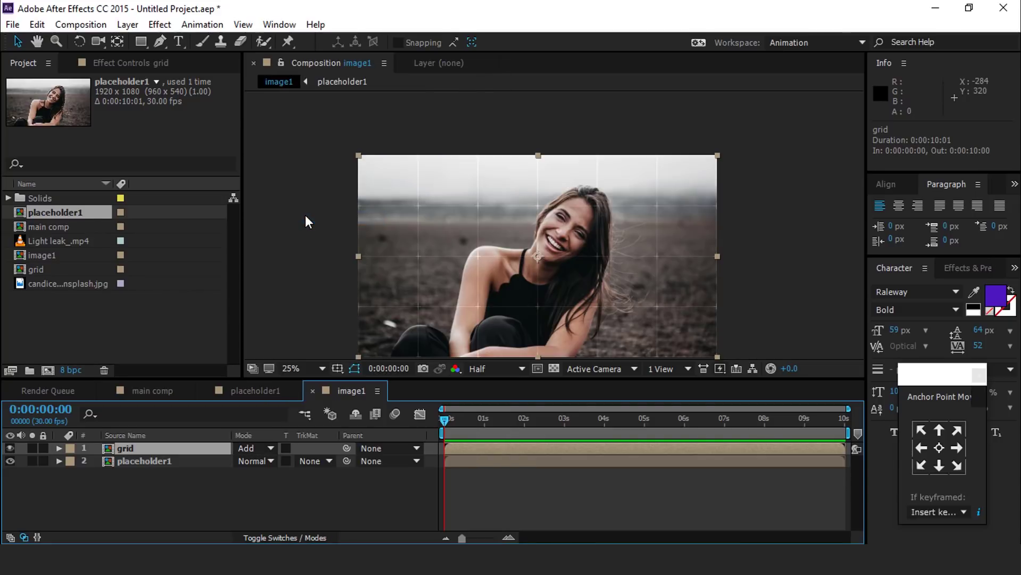
pyautogui.click(298, 493)
# Add an adjustment layer to image1 and move it below the grid layer
pyautogui.rightClick(298, 482)
pyautogui.moveTo(374, 340)
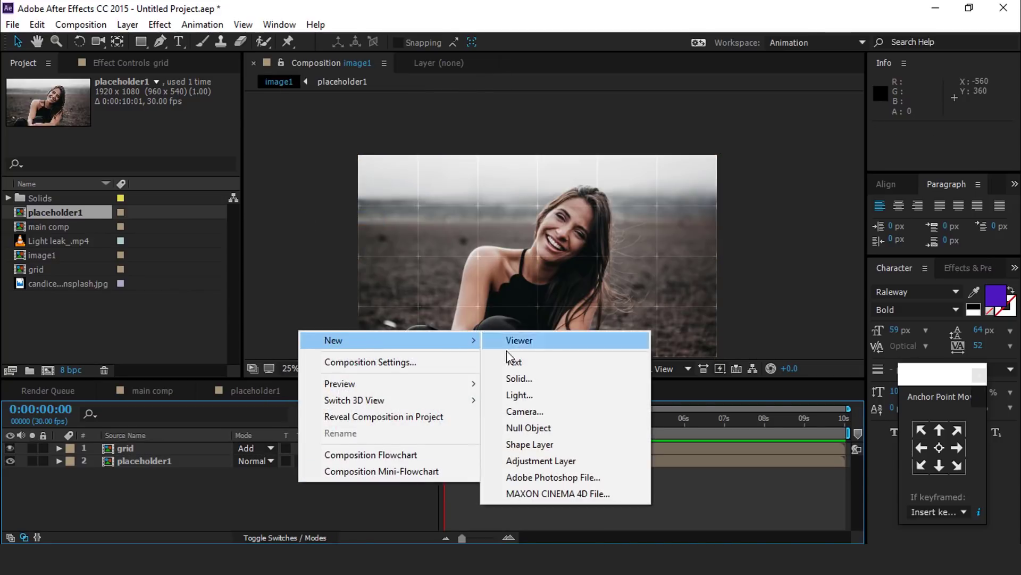
pyautogui.click(544, 463)
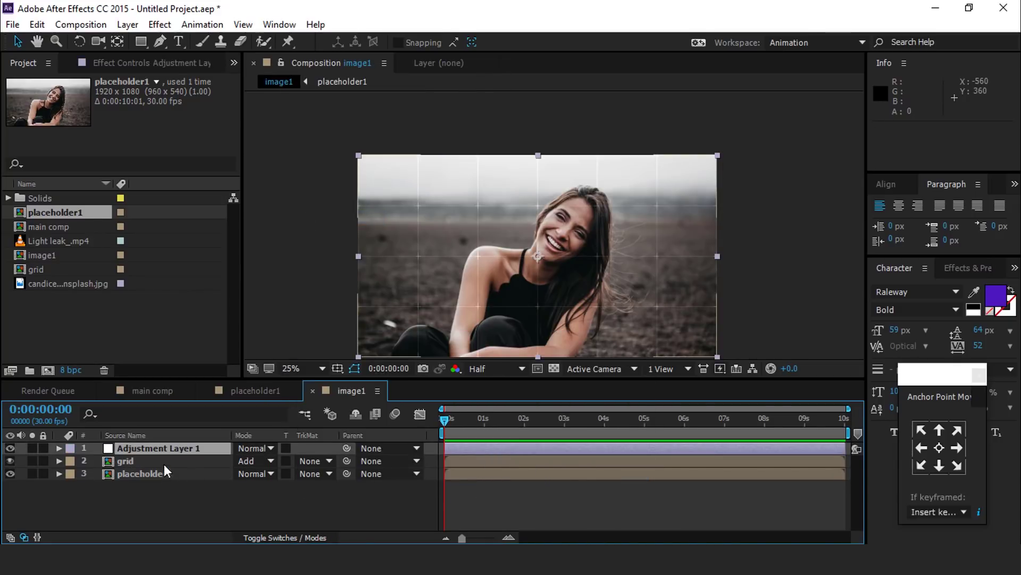
pyautogui.moveTo(141, 448); pyautogui.dragTo(146, 464)
# Apply Transform to the adjustment layer with a Scale keyframe of 140 at 0 s
pyautogui.hotkey('ctrl', 'space')
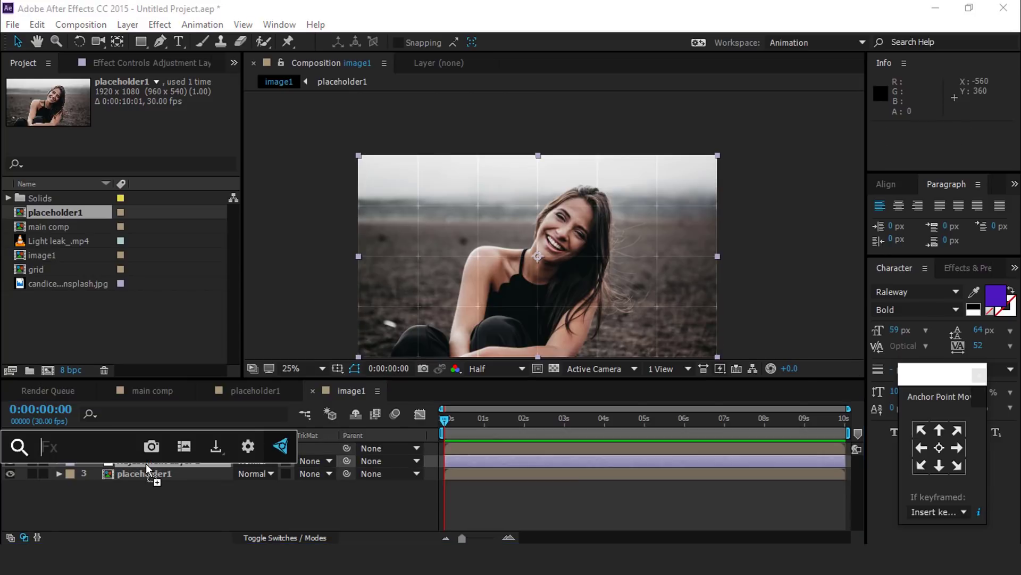
pyautogui.write('tr')
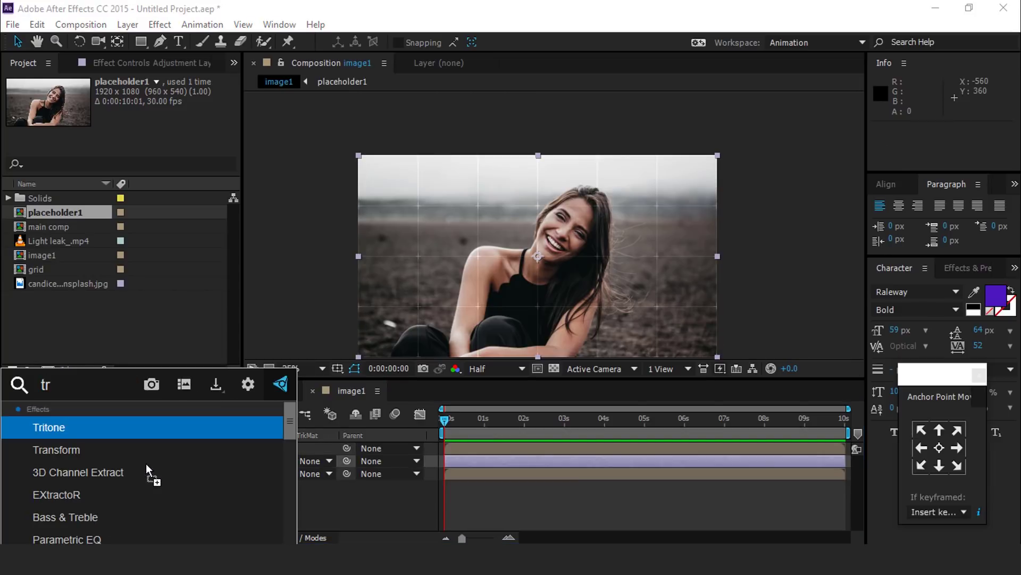
pyautogui.click(79, 451)
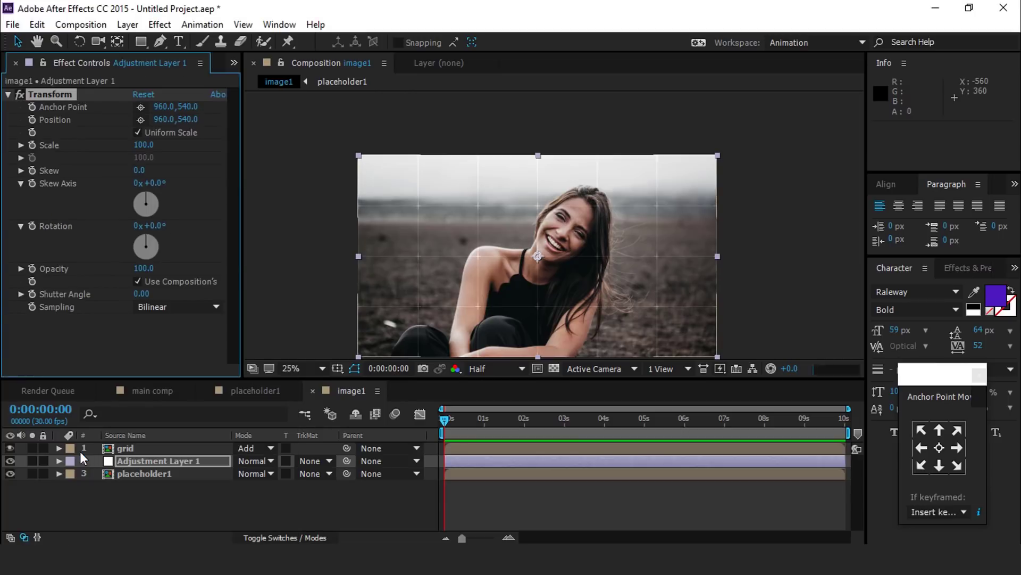
pyautogui.click(423, 428)
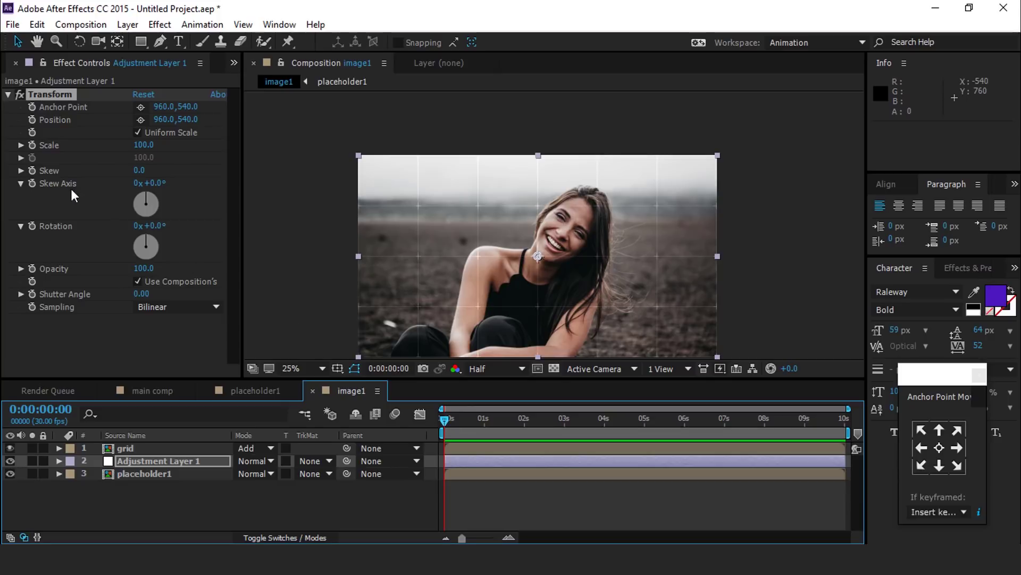
pyautogui.click(31, 143)
pyautogui.click(144, 145)
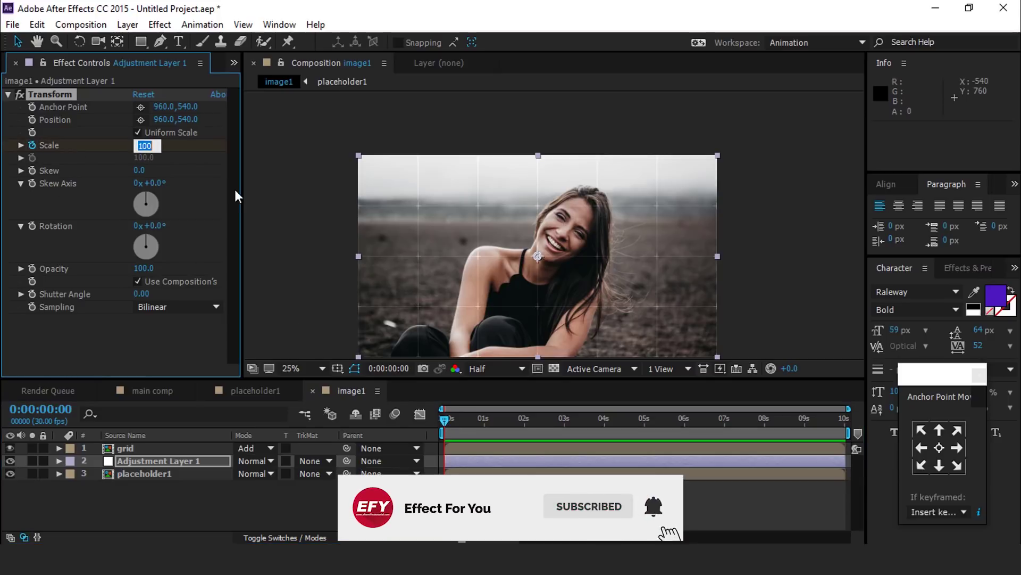
pyautogui.write('140')
pyautogui.press('Return')
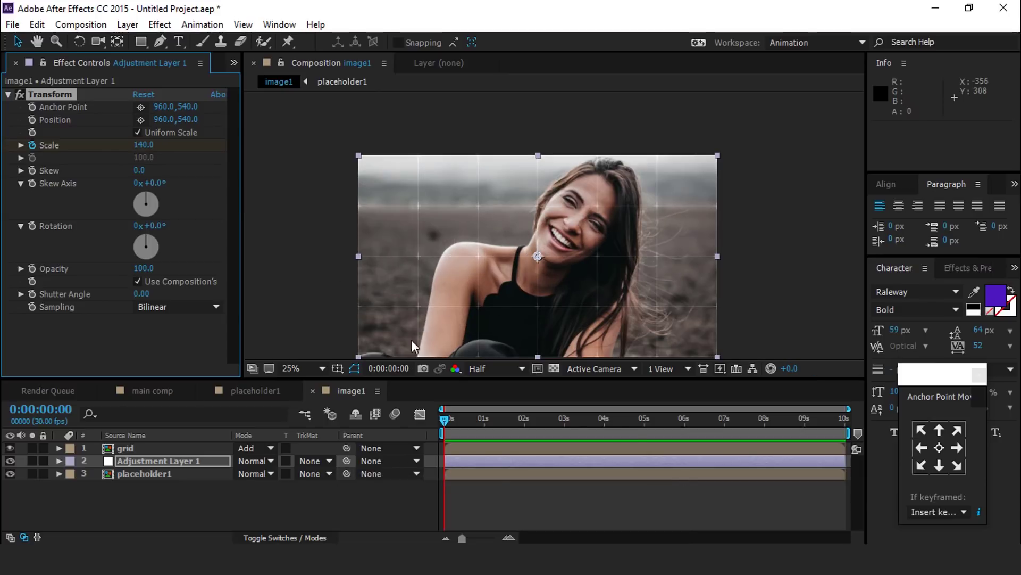
# At the comp's last frame, set the Transform Scale to 130
pyautogui.click(574, 420)
pyautogui.moveTo(841, 418); pyautogui.dragTo(843, 417)
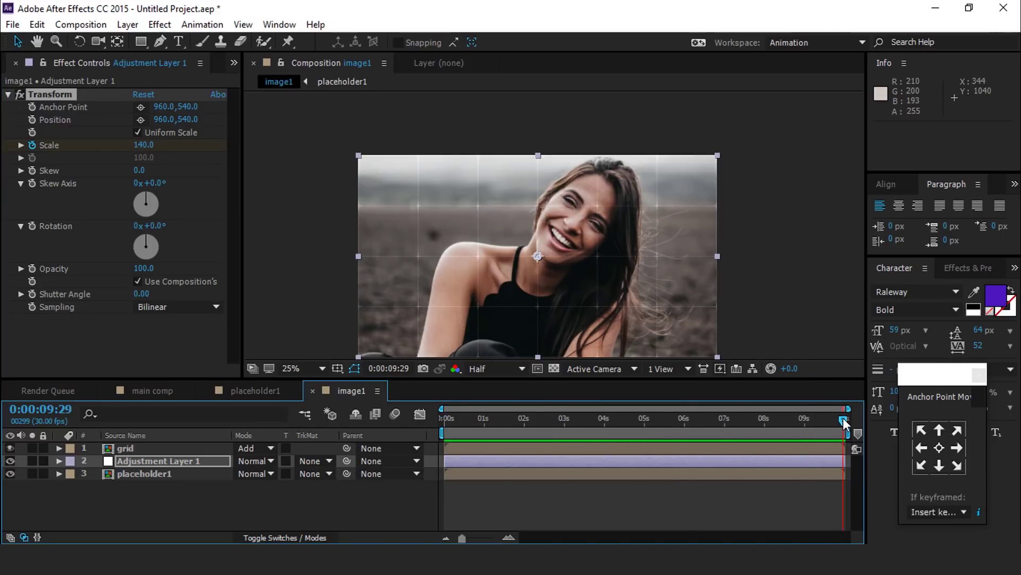
pyautogui.click(142, 145)
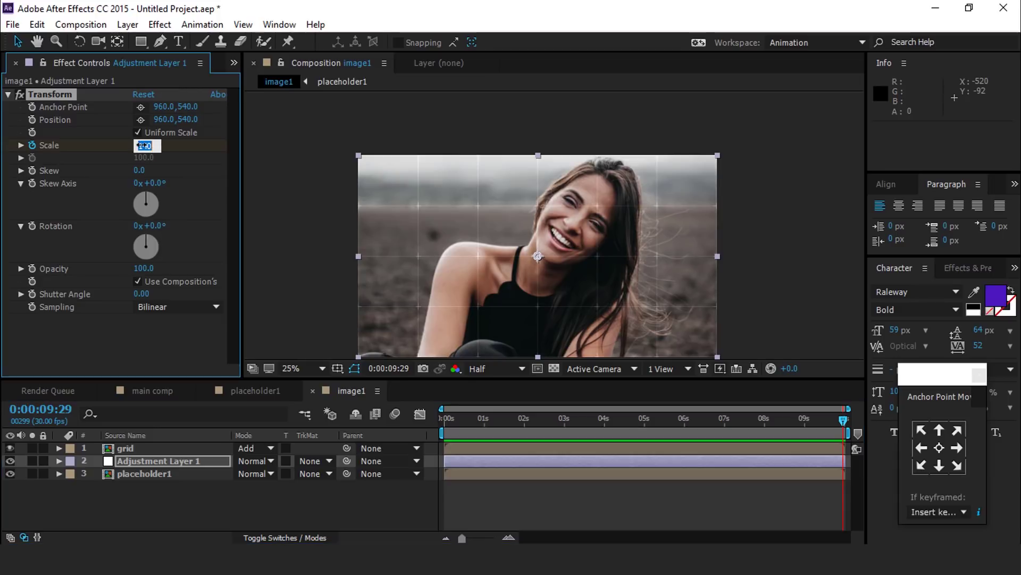
pyautogui.write('130')
pyautogui.press('Return')
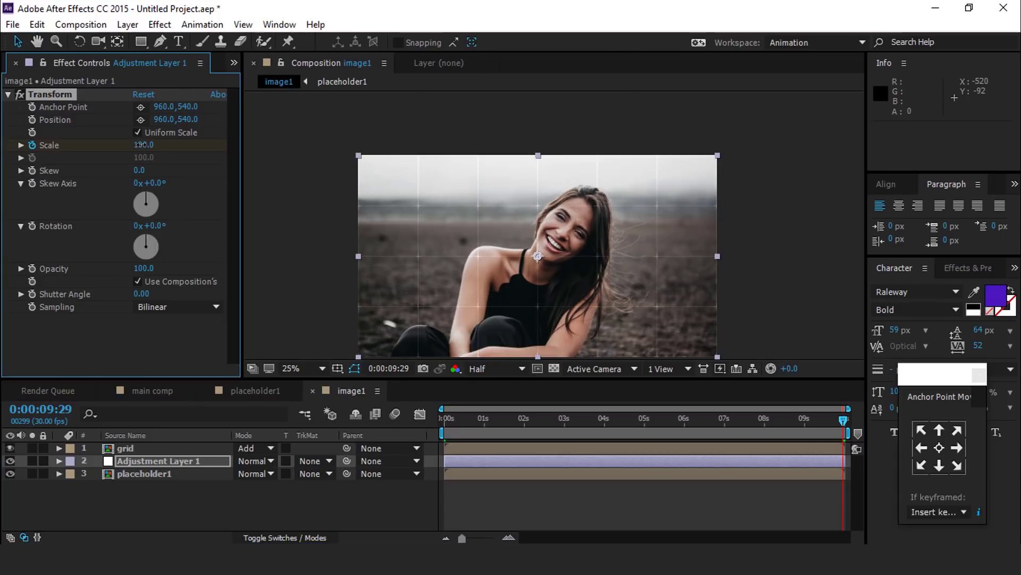
pyautogui.click(536, 493)
pyautogui.hotkey('ctrl', '0')
# Create a new composition named graphic1
pyautogui.click(62, 308)
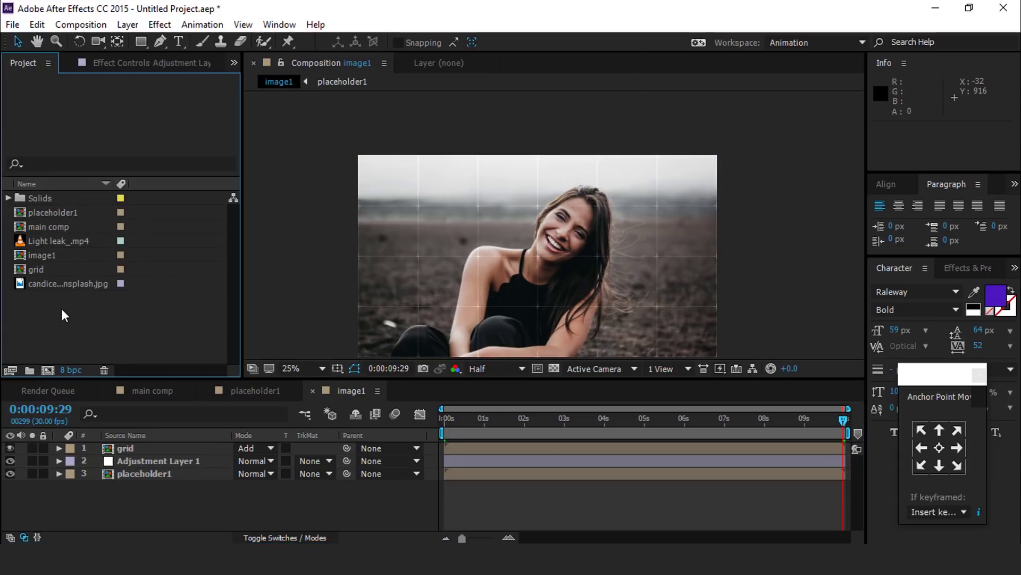
pyautogui.hotkey('ctrl', 'n')
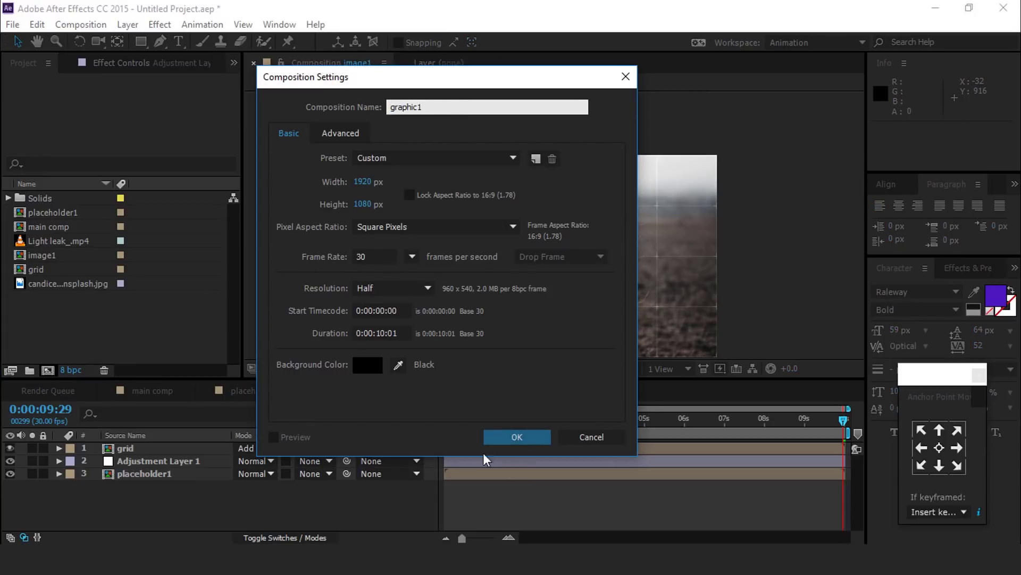
pyautogui.click(523, 436)
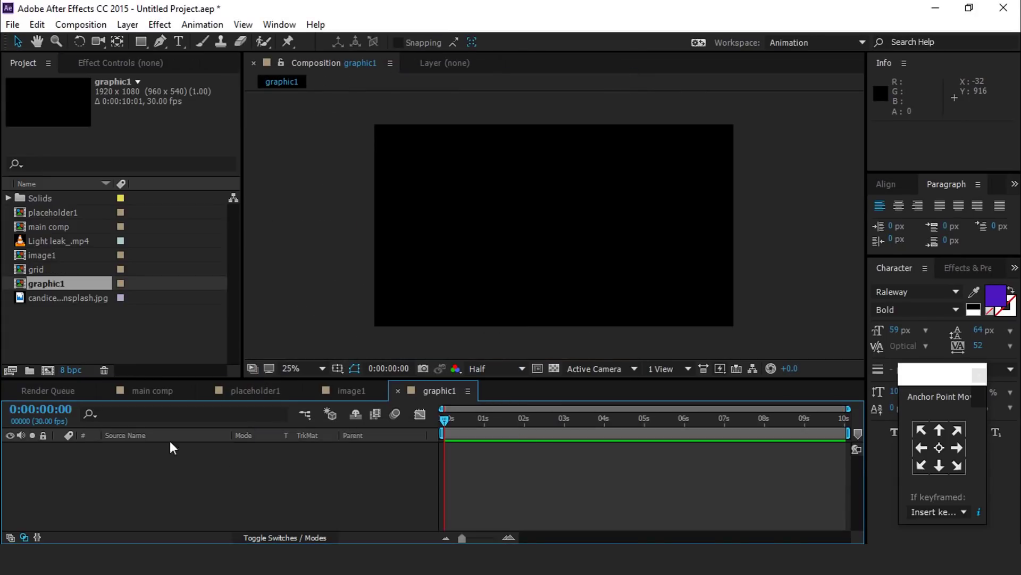
# Place the image1 comp into graphic1 as a layer and duplicate it
pyautogui.click(118, 315)
pyautogui.click(60, 279)
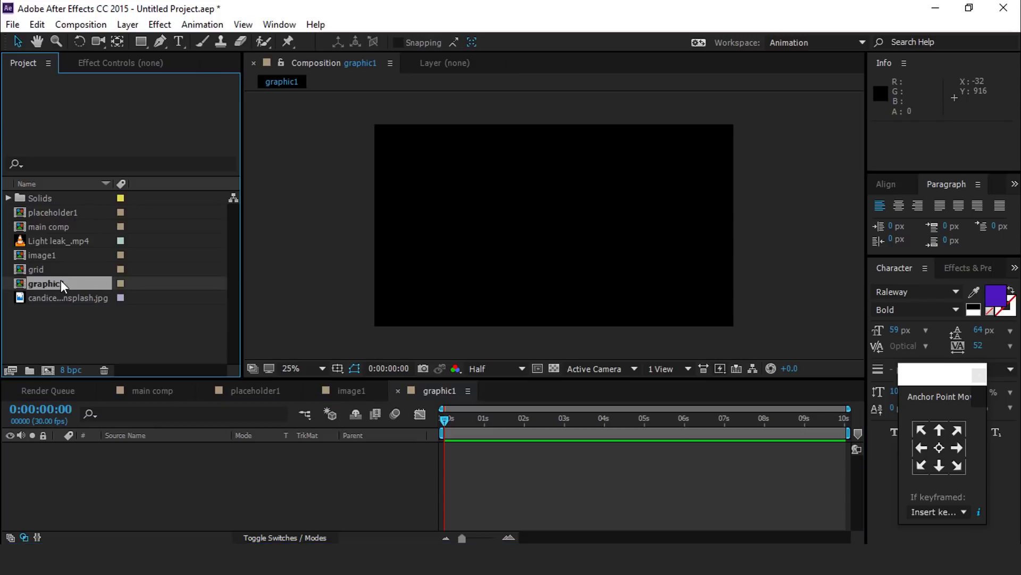
pyautogui.click(58, 260)
pyautogui.keyDown('ctrl'); pyautogui.click(50, 255); pyautogui.keyUp('ctrl')
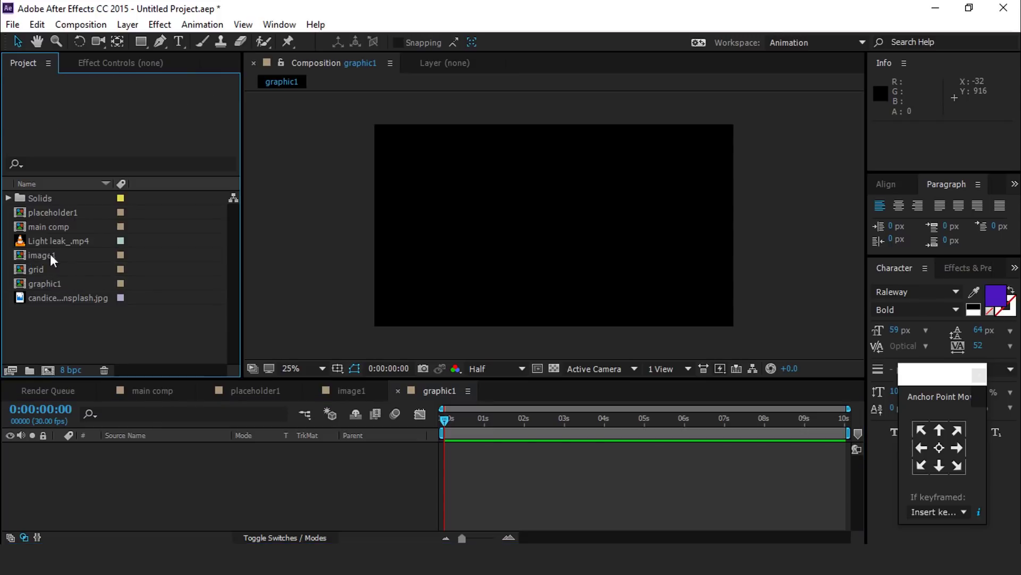
pyautogui.moveTo(50, 257); pyautogui.dragTo(152, 471)
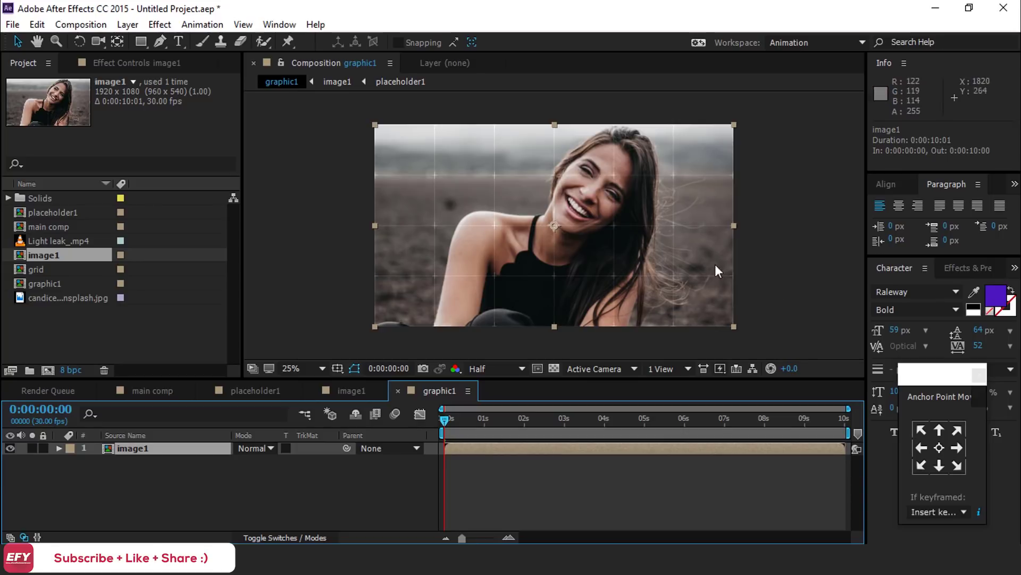
pyautogui.hotkey('ctrl', 'd')
pyautogui.hotkey('ctrl', 'd')
pyautogui.hotkey('ctrl', 'd')
pyautogui.hotkey('ctrl', 'd')
# Duplicate image1 until there are 24 layers, and select them all
pyautogui.hotkey('ctrl', 'd')
pyautogui.hotkey('ctrl', 'd')
pyautogui.hotkey('ctrl', 'd')
pyautogui.hotkey('ctrl', 'd')
pyautogui.hotkey('ctrl', 'd')
pyautogui.hotkey('ctrl', 'd')
pyautogui.hotkey('ctrl', 'd')
pyautogui.hotkey('ctrl', 'd')
pyautogui.hotkey('ctrl', 'd')
pyautogui.hotkey('ctrl', 'd')
pyautogui.hotkey('ctrl', 'd')
pyautogui.hotkey('ctrl', 'd')
pyautogui.hotkey('ctrl', 'd')
pyautogui.hotkey('ctrl', 'd')
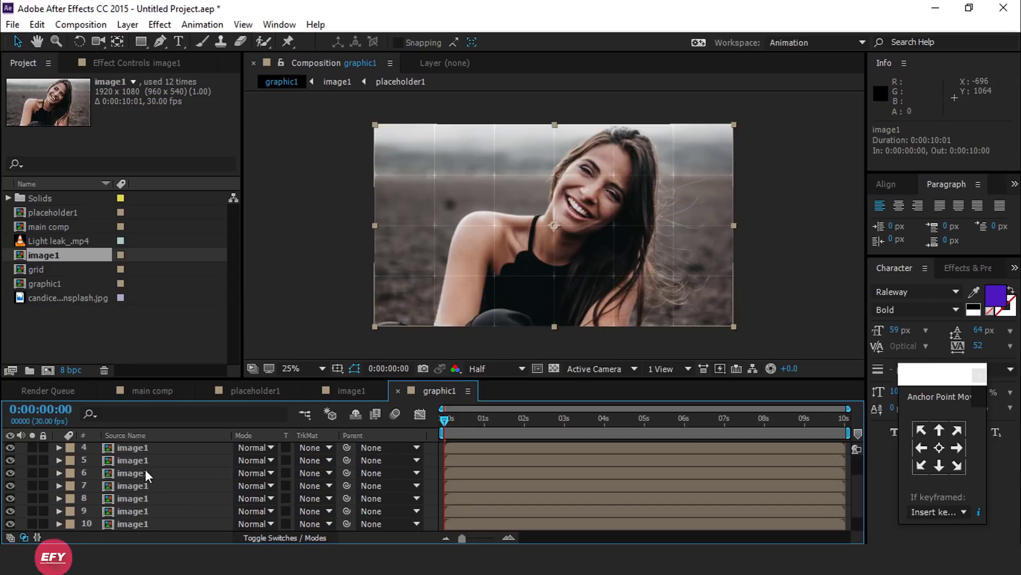
pyautogui.scroll(-4, 145, 469)
pyautogui.hotkey('ctrl', 'd')
pyautogui.hotkey('ctrl', 'd')
pyautogui.hotkey('ctrl', 'd')
pyautogui.hotkey('ctrl', 'd')
pyautogui.hotkey('ctrl', 'd')
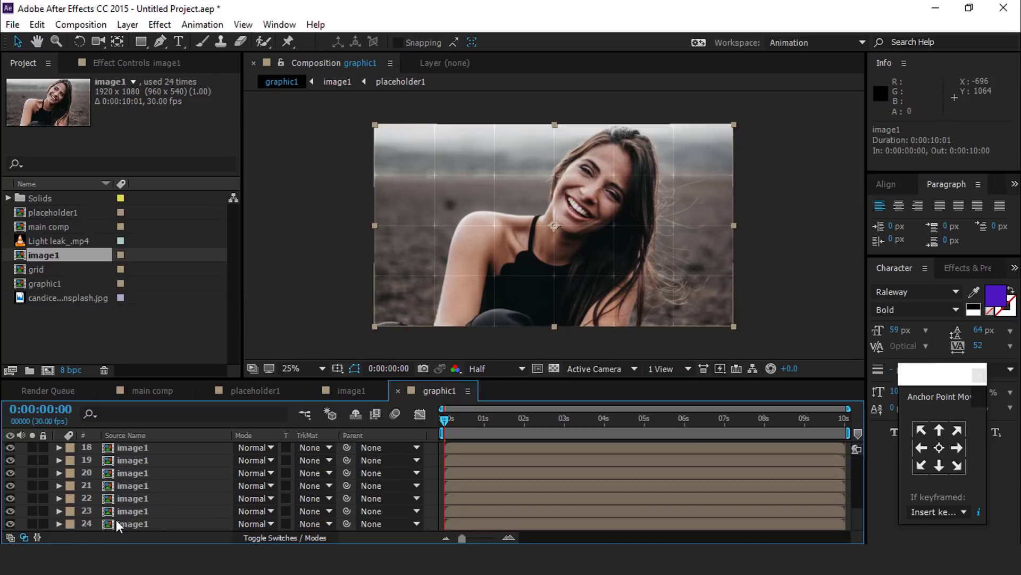
pyautogui.click(95, 524)
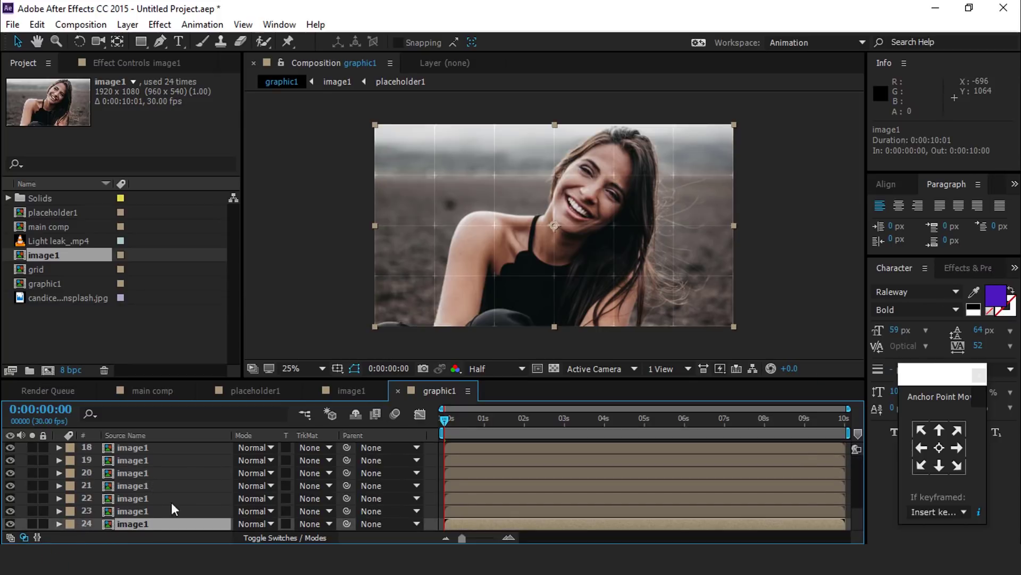
pyautogui.keyDown('shift'); pyautogui.click(164, 451); pyautogui.keyUp('shift')
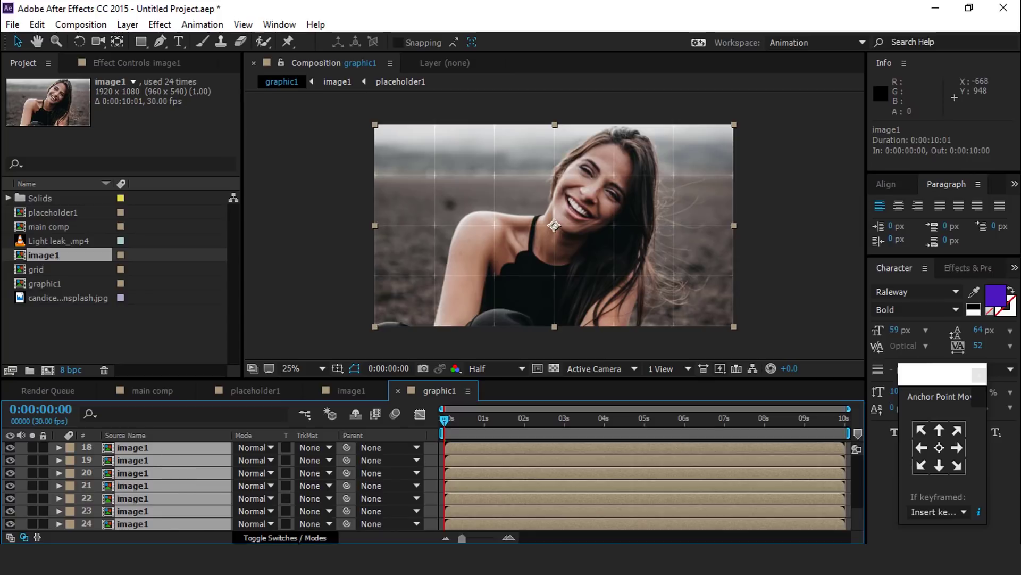
# Make the selected image1 layers 3D and turn on motion blur for them and the comp
pyautogui.click(298, 537)
pyautogui.click(318, 446)
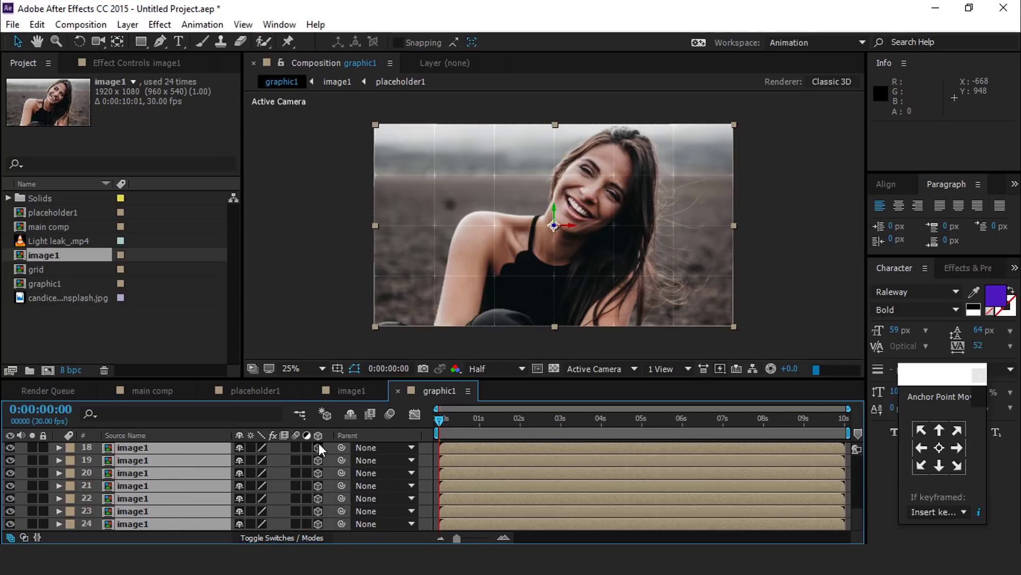
pyautogui.click(296, 446)
pyautogui.click(389, 414)
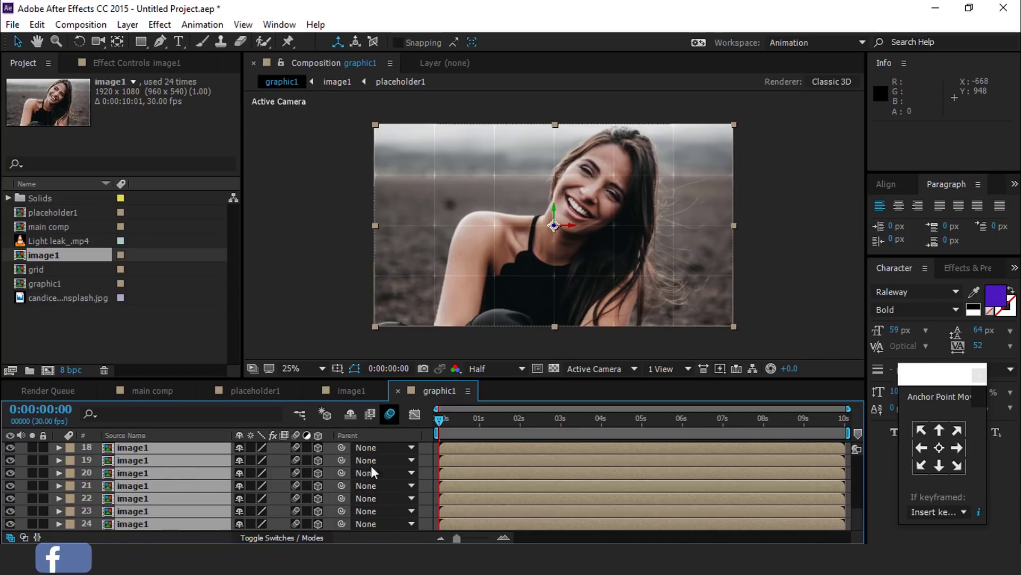
# Mask the first image1 layer to the top-left grid cell with a rectangle mask
pyautogui.scroll(6, 251, 477)
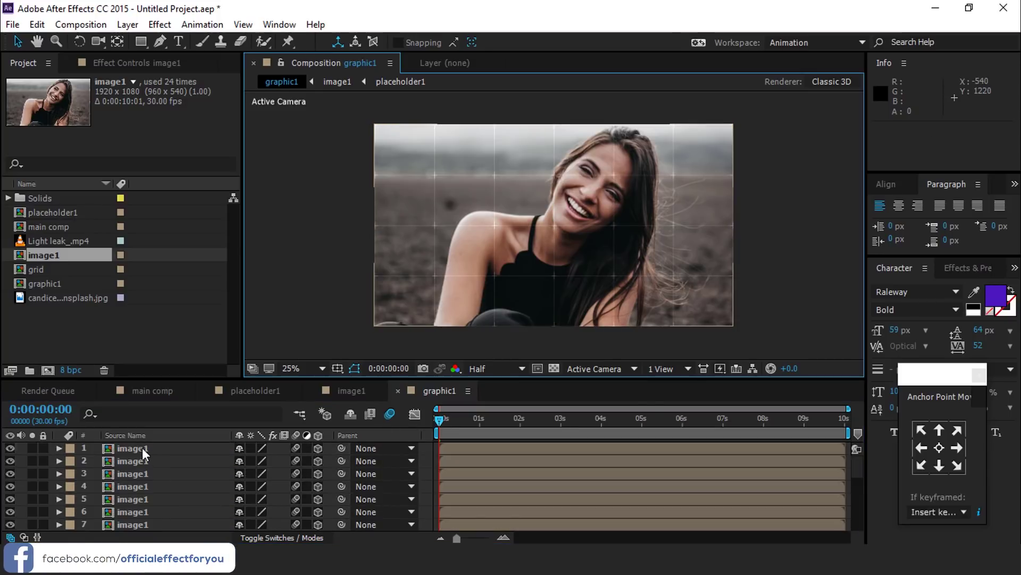
pyautogui.click(142, 448)
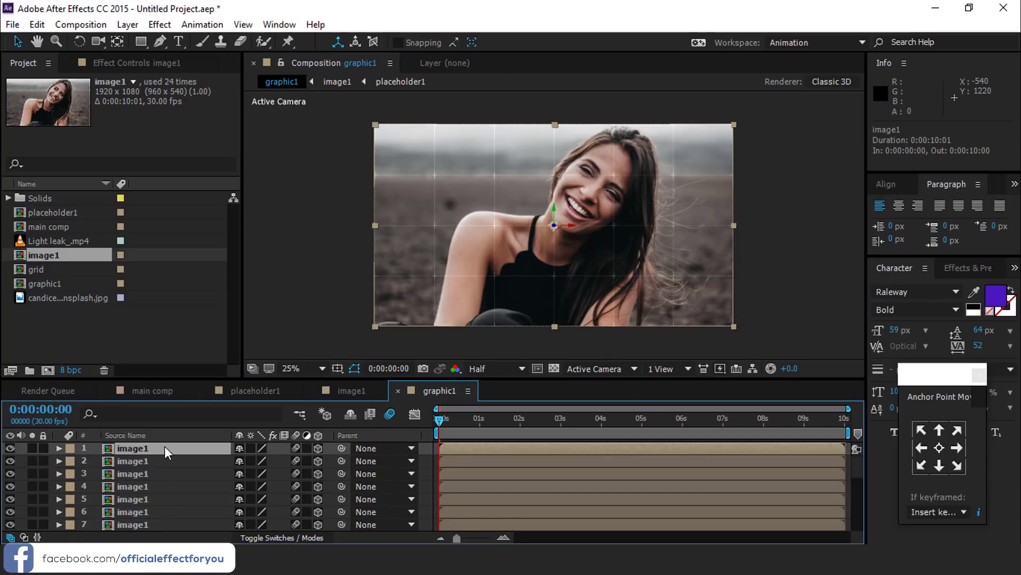
pyautogui.click(141, 42)
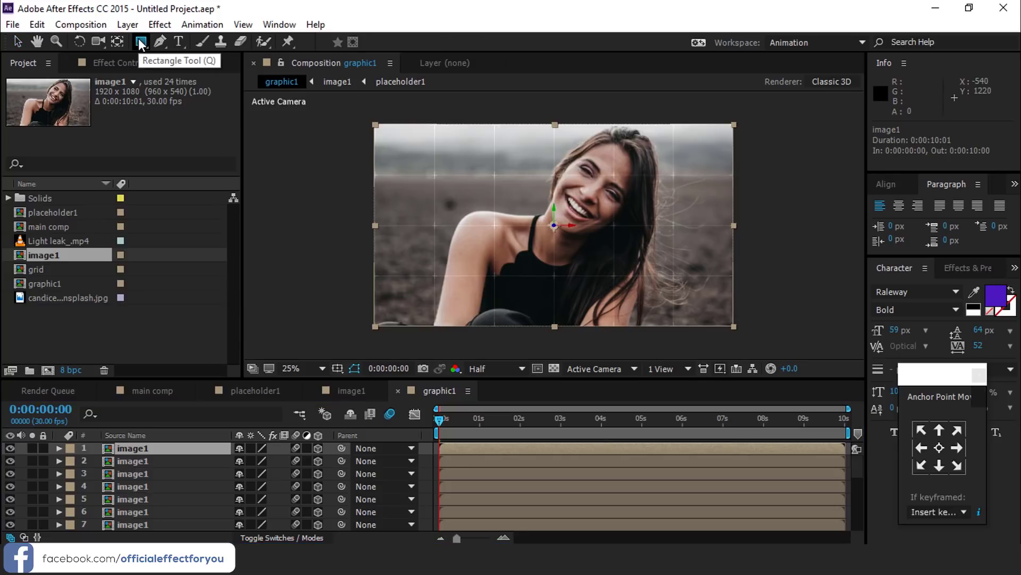
pyautogui.press('.')
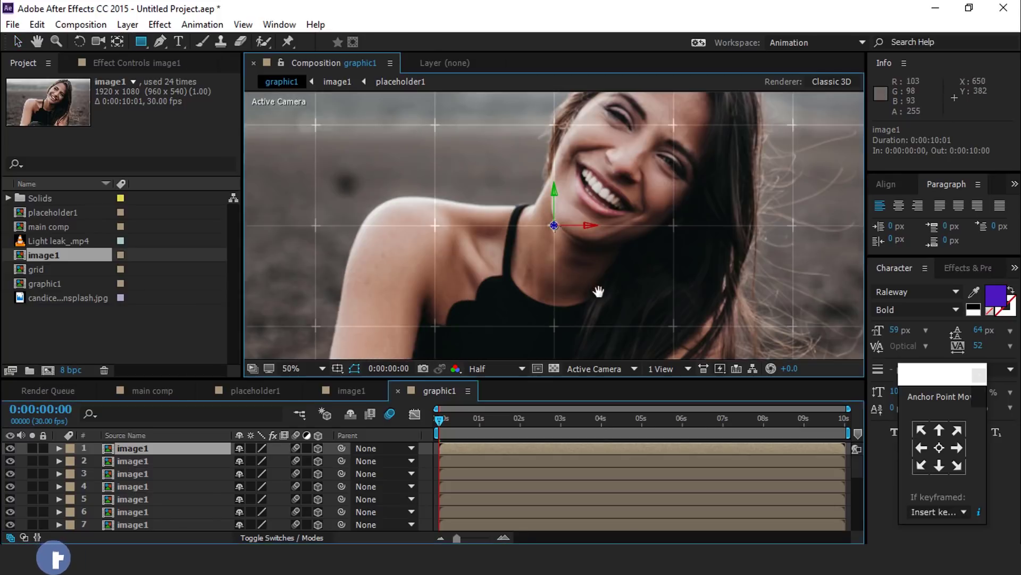
pyautogui.scroll(1, 597, 292)
pyautogui.moveTo(597, 292)
pyautogui.mouseDown()
pyautogui.moveTo(533, 283)
pyautogui.moveTo(561, 173)
pyautogui.moveTo(517, 193)
pyautogui.mouseUp()
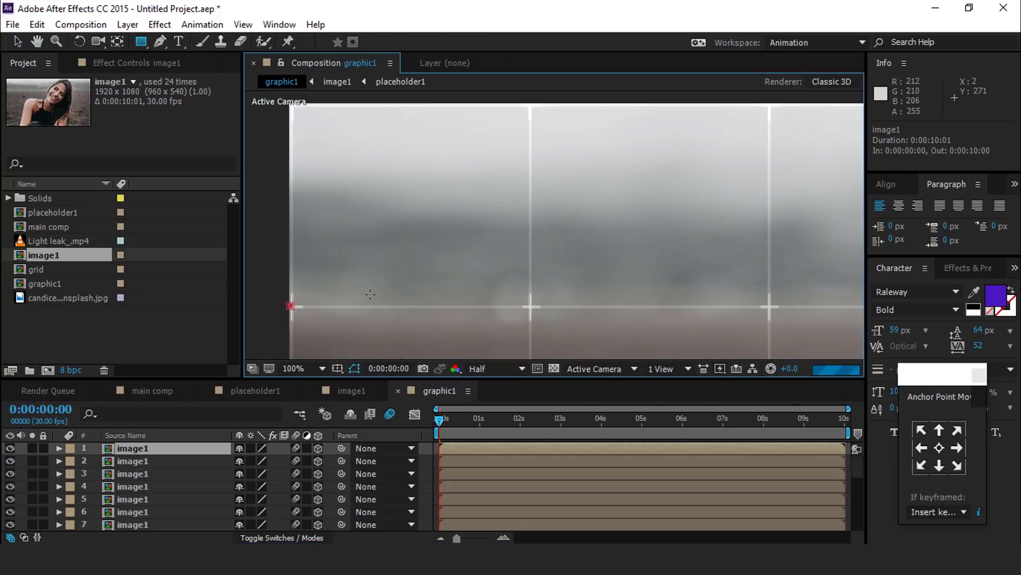
pyautogui.moveTo(290, 306)
pyautogui.mouseDown()
pyautogui.moveTo(520, 217)
pyautogui.moveTo(517, 103)
pyautogui.moveTo(531, 101)
pyautogui.mouseUp()
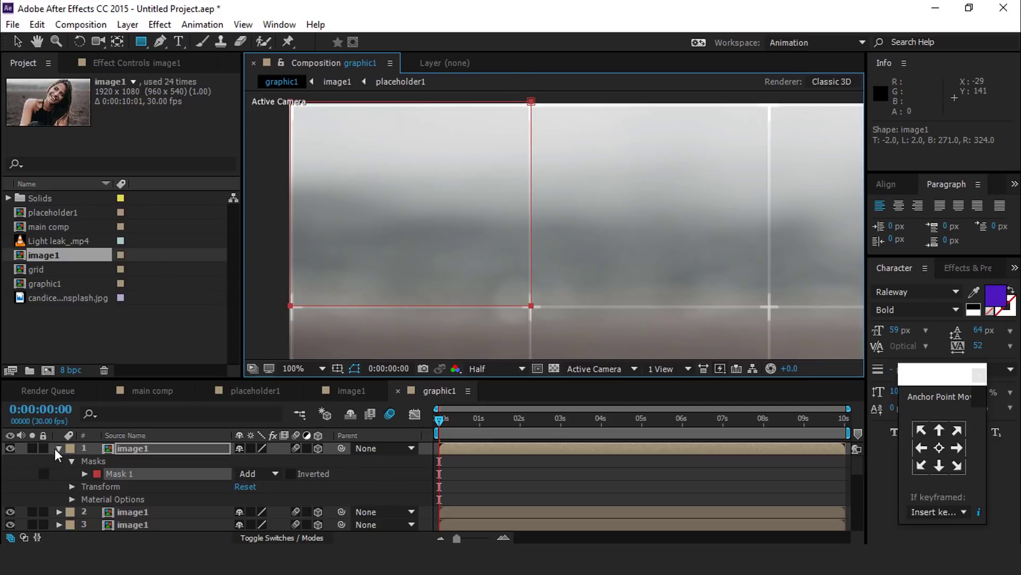
pyautogui.click(50, 449)
# Solo layer 2 and mask it to the second grid tile
pyautogui.hotkey('ctrl', 'd')
pyautogui.hotkey('ctrl', 'd')
pyautogui.hotkey('ctrl', 'd')
pyautogui.hotkey('ctrl', 'd')
pyautogui.click(33, 448)
pyautogui.press(',')
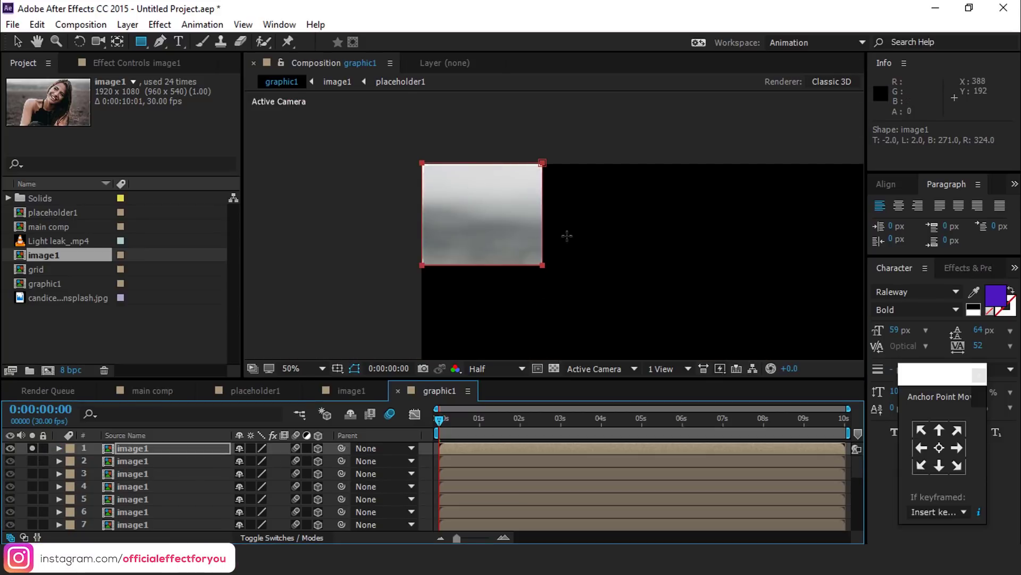
pyautogui.moveTo(507, 230); pyautogui.dragTo(449, 212)
pyautogui.click(162, 462)
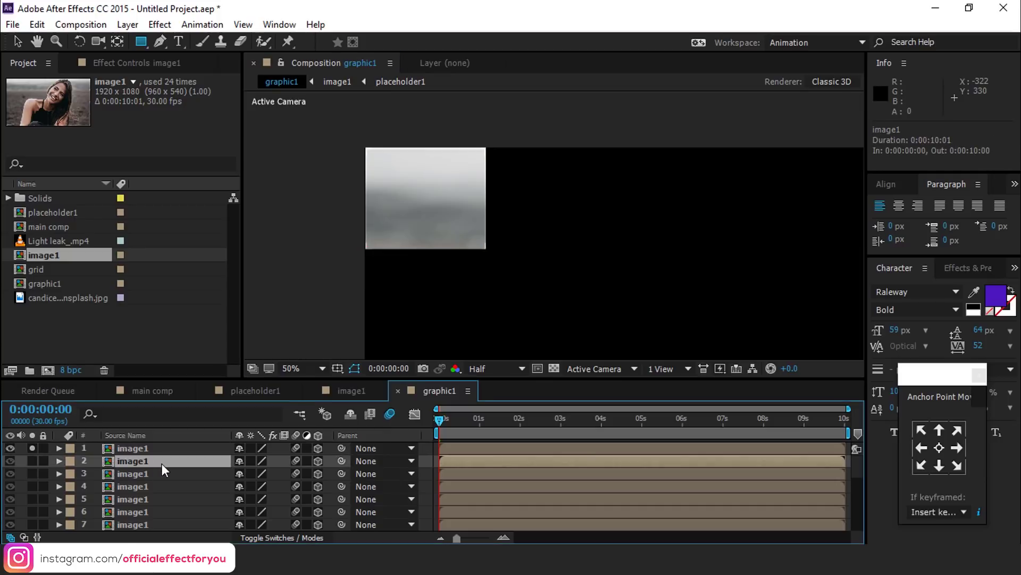
pyautogui.click(33, 460)
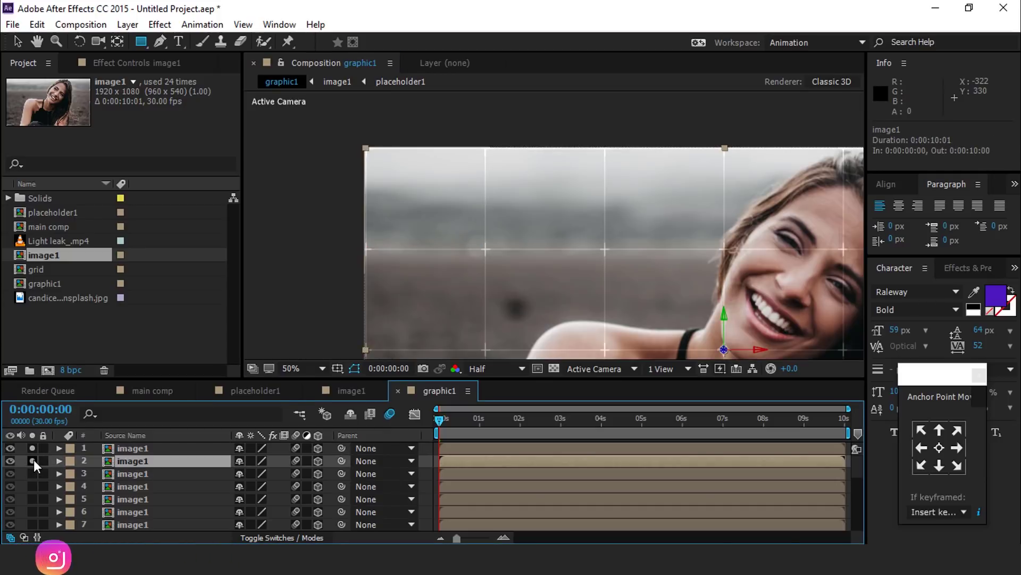
pyautogui.scroll(2, 390, 230)
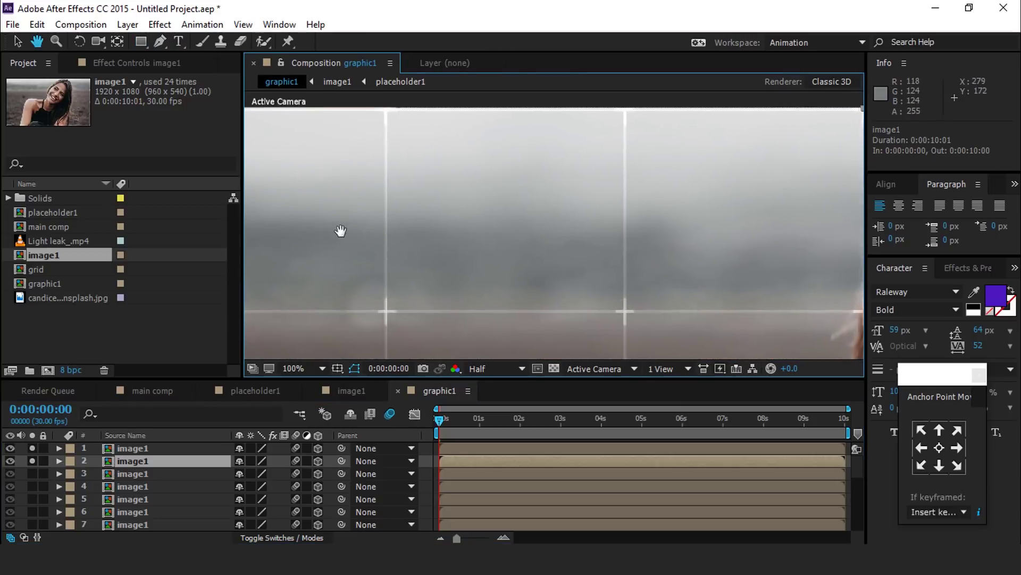
pyautogui.moveTo(370, 307); pyautogui.dragTo(608, 102)
pyautogui.scroll(-2, 555, 226)
pyautogui.click(547, 479)
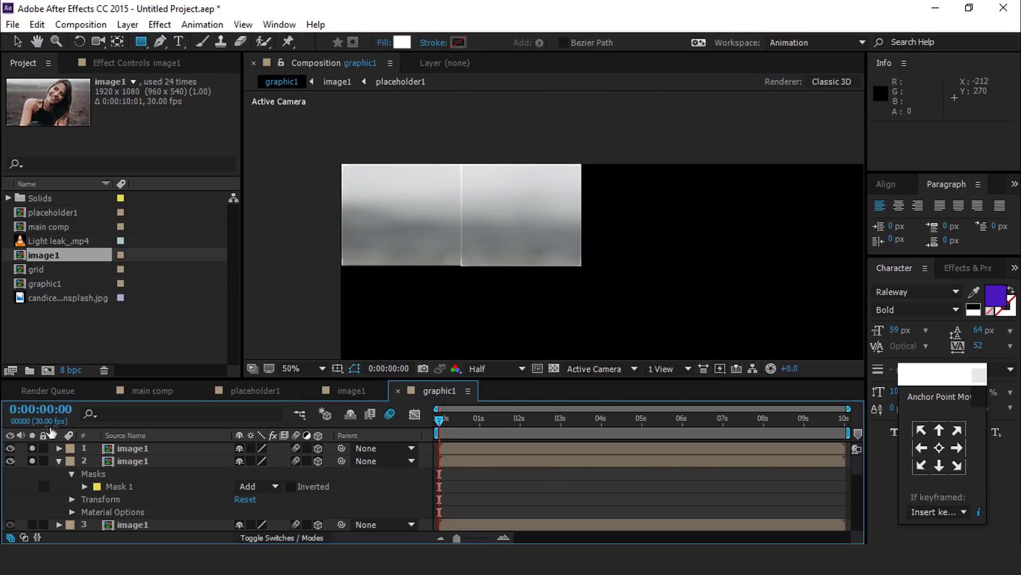
pyautogui.hotkey('ctrl', '`')
# Mask layers 3, 4 and the next image1 layer to their own grid tiles
pyautogui.click(139, 473)
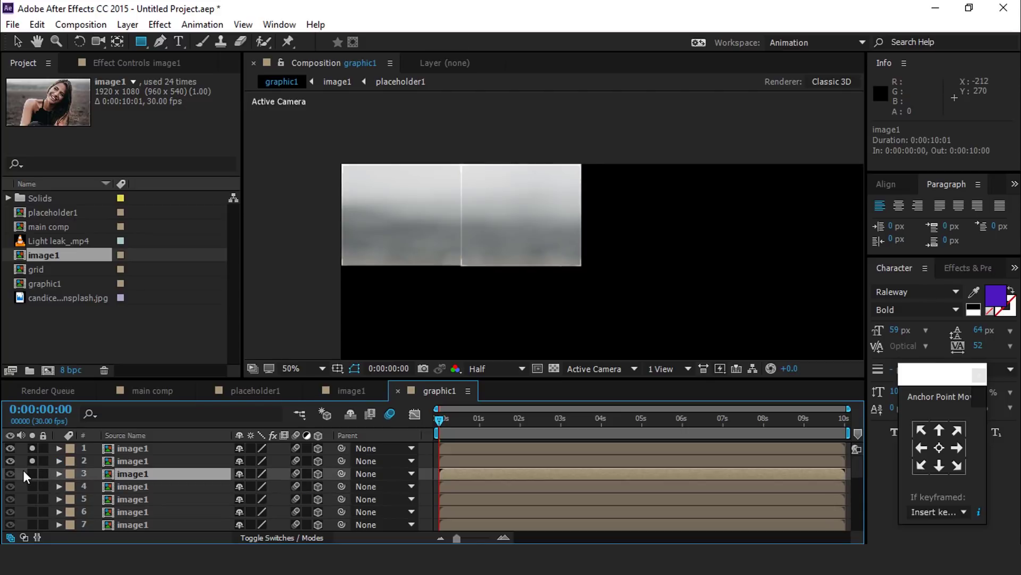
pyautogui.click(32, 473)
pyautogui.scroll(2, 567, 174)
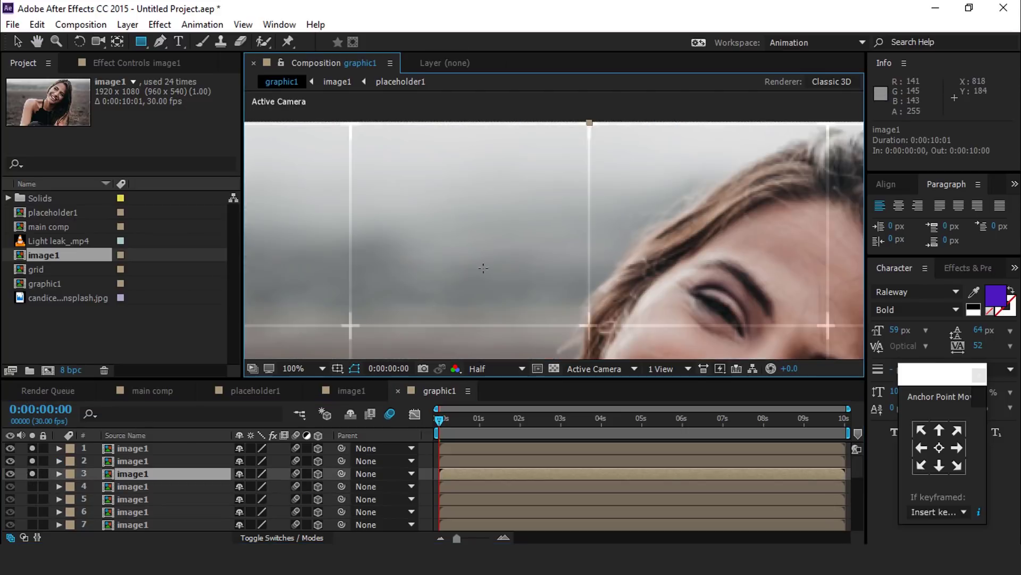
pyautogui.moveTo(350, 302); pyautogui.dragTo(589, 91)
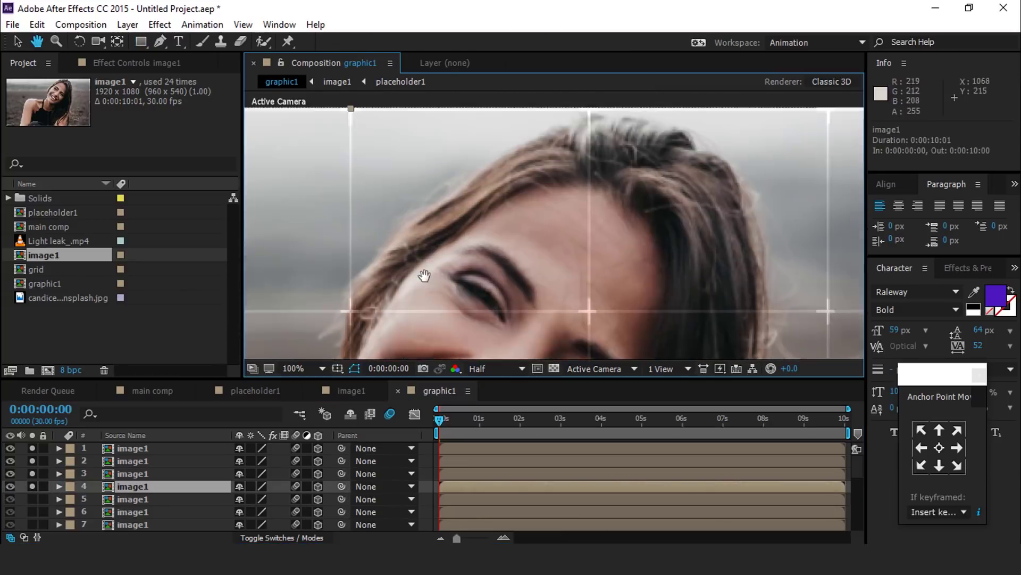
pyautogui.moveTo(337, 335); pyautogui.dragTo(577, 126)
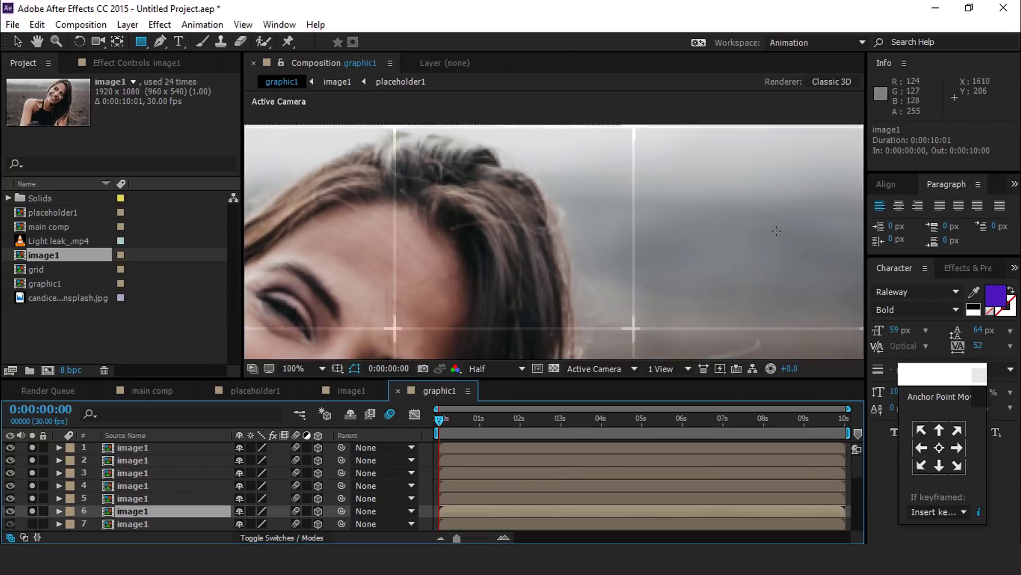
pyautogui.moveTo(410, 358); pyautogui.dragTo(566, 114)
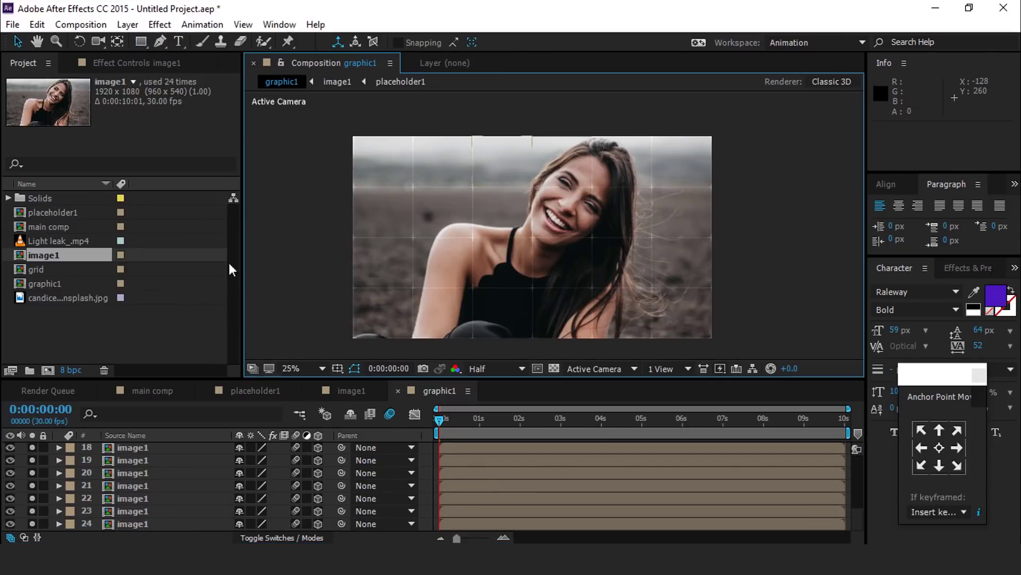
# Check which image1 layer covers each grid tile, through layers 23 and 24
pyautogui.click(379, 145)
pyautogui.click(486, 159)
pyautogui.click(586, 157)
pyautogui.click(600, 155)
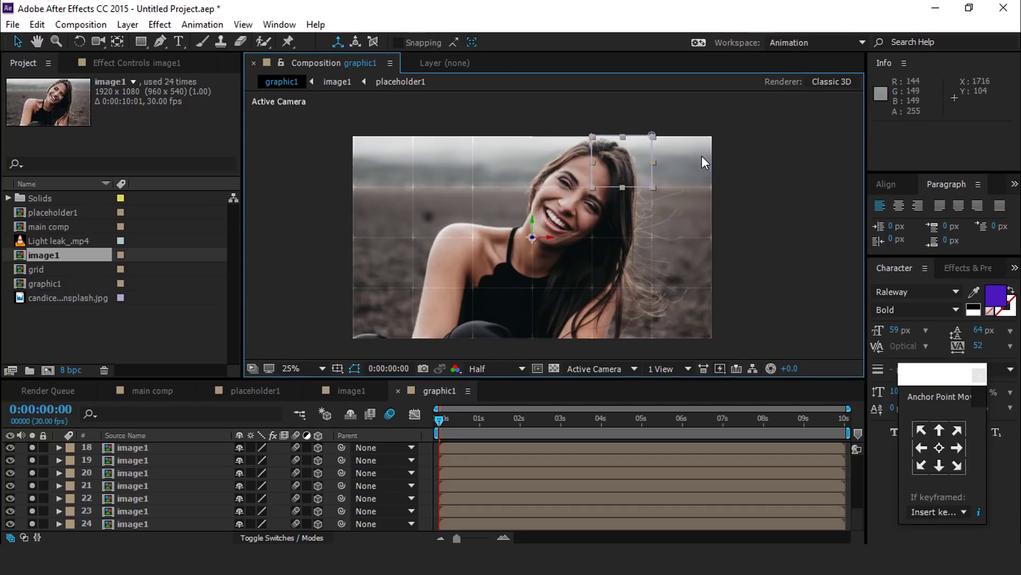
pyautogui.click(697, 161)
pyautogui.click(612, 221)
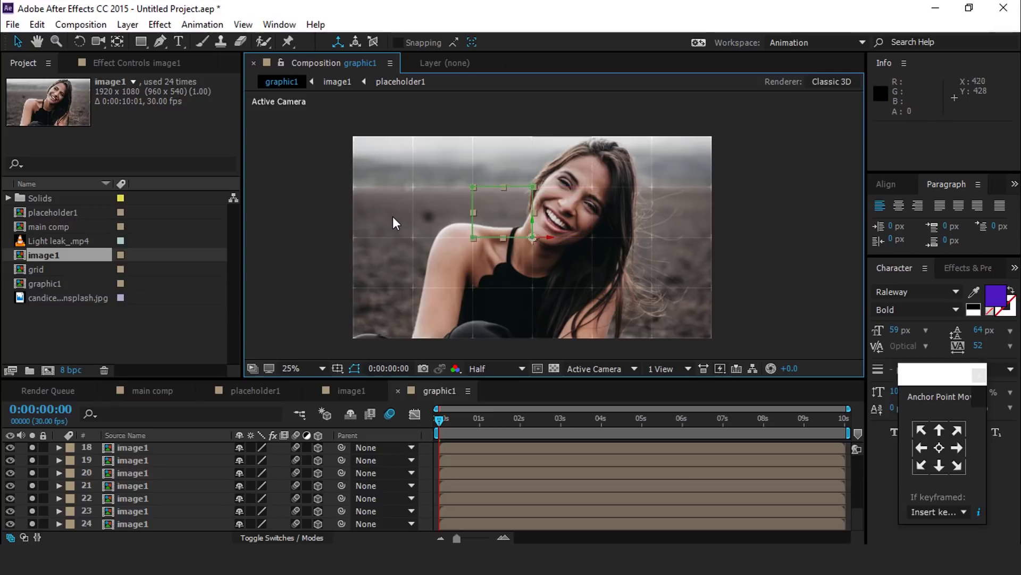
pyautogui.click(409, 242)
pyautogui.click(469, 262)
pyautogui.click(504, 267)
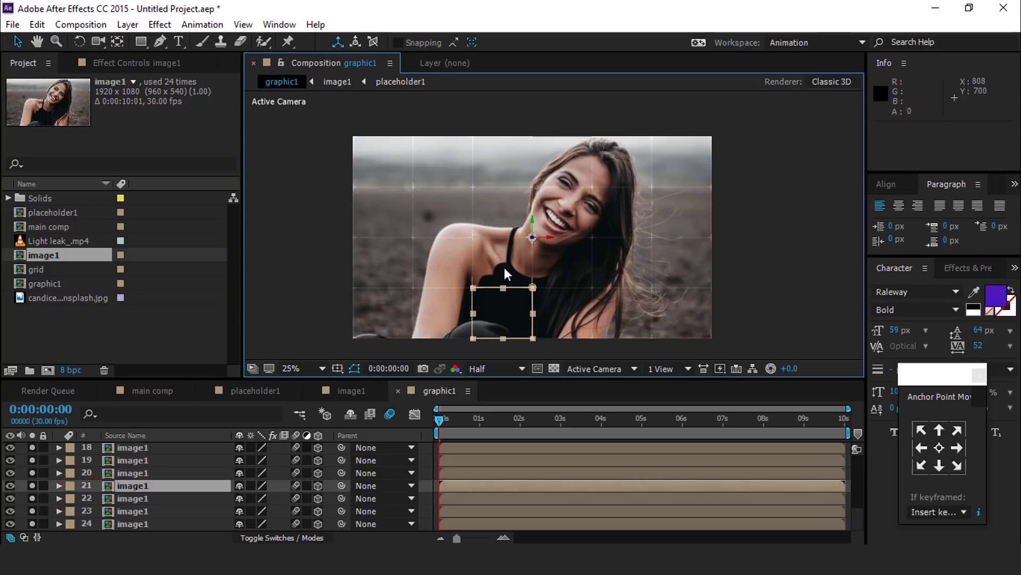
pyautogui.click(608, 320)
pyautogui.click(9, 509)
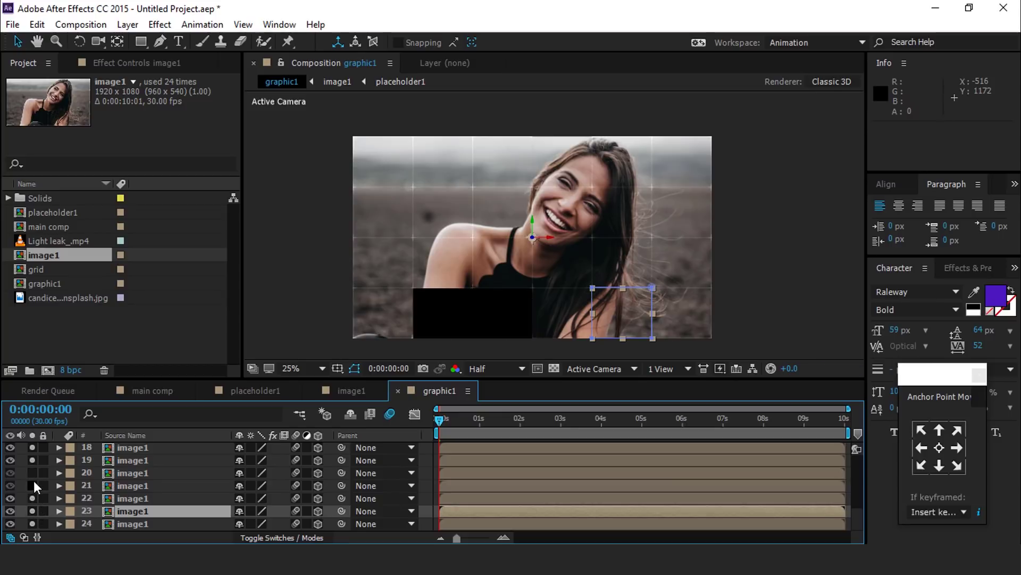
pyautogui.click(134, 524)
# Select all layers and turn off their solo switches
pyautogui.hotkey('ctrl', 'a')
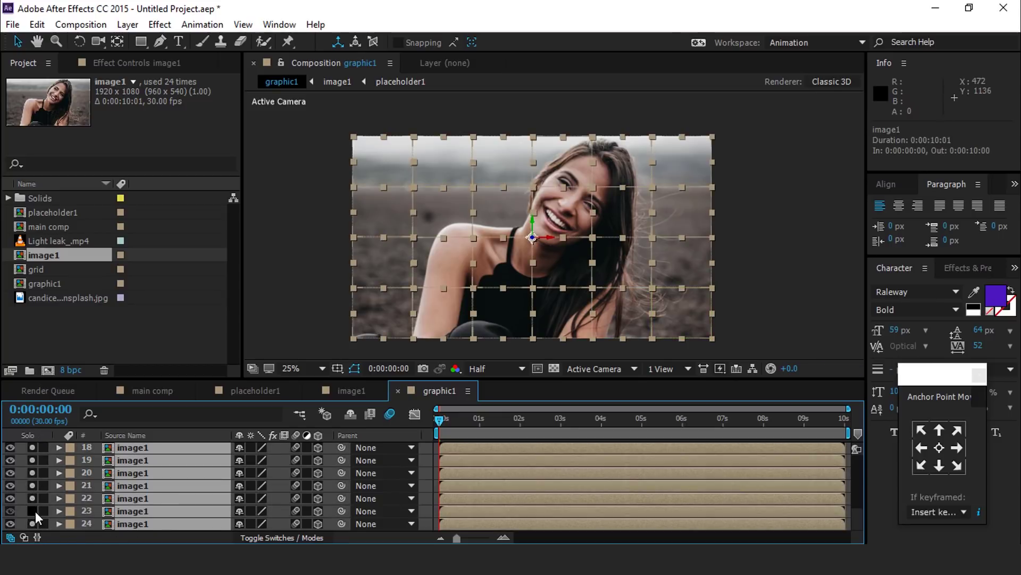
pyautogui.click(810, 325)
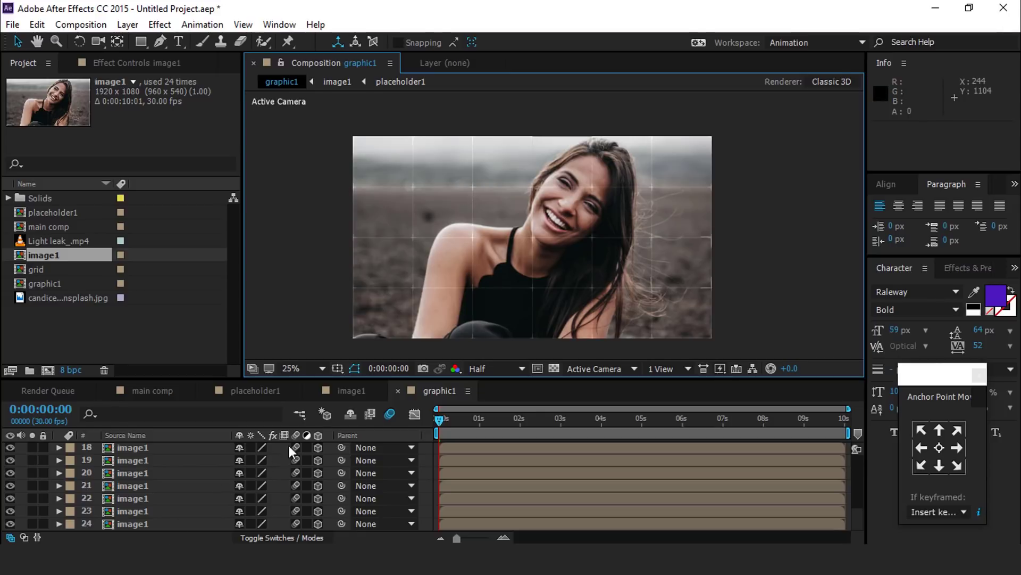
pyautogui.rightClick(297, 260)
# Add a 35mm camera, Camera 1, to the graphic1 composition
pyautogui.moveTo(331, 268)
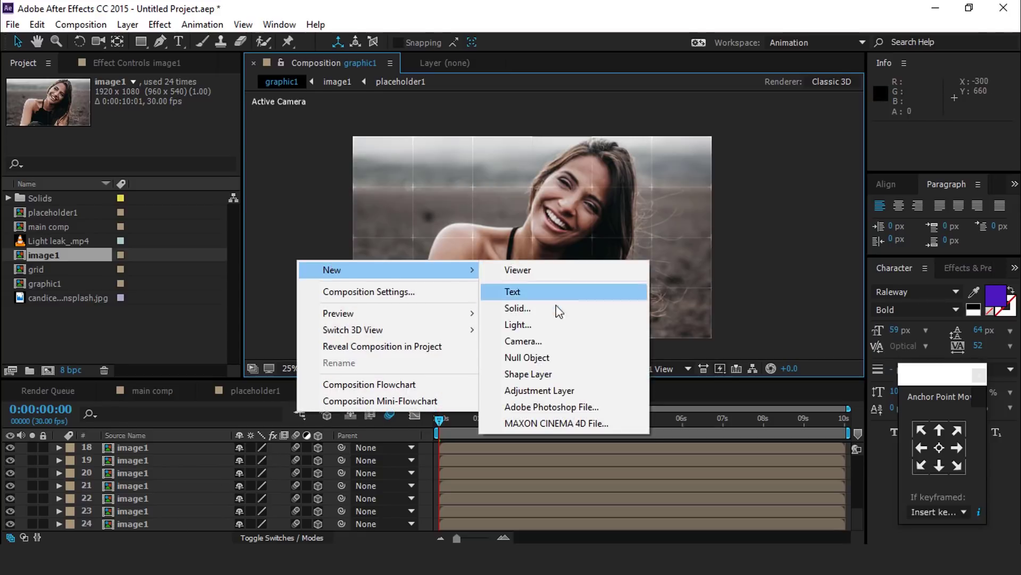
pyautogui.click(539, 341)
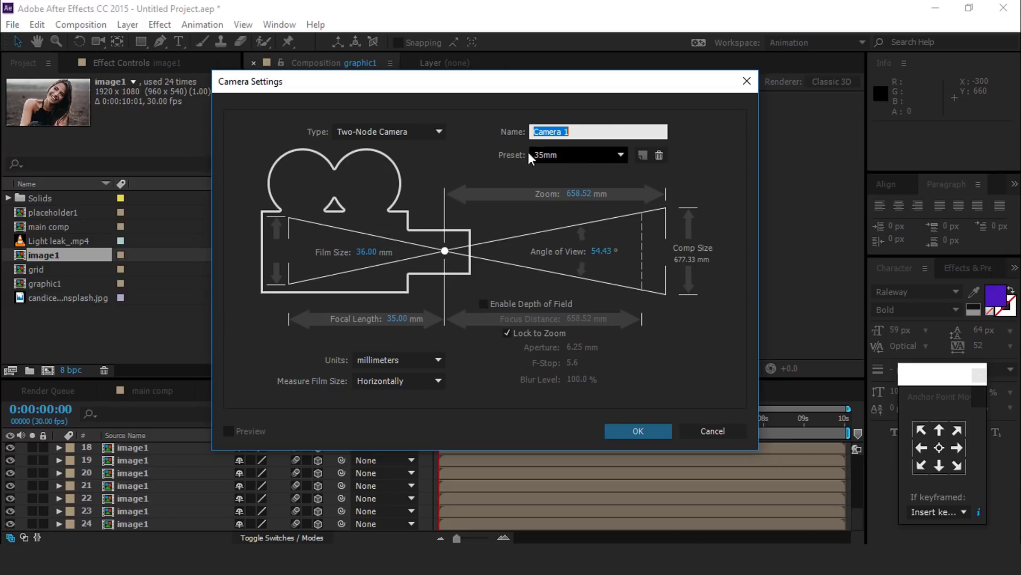
pyautogui.click(639, 431)
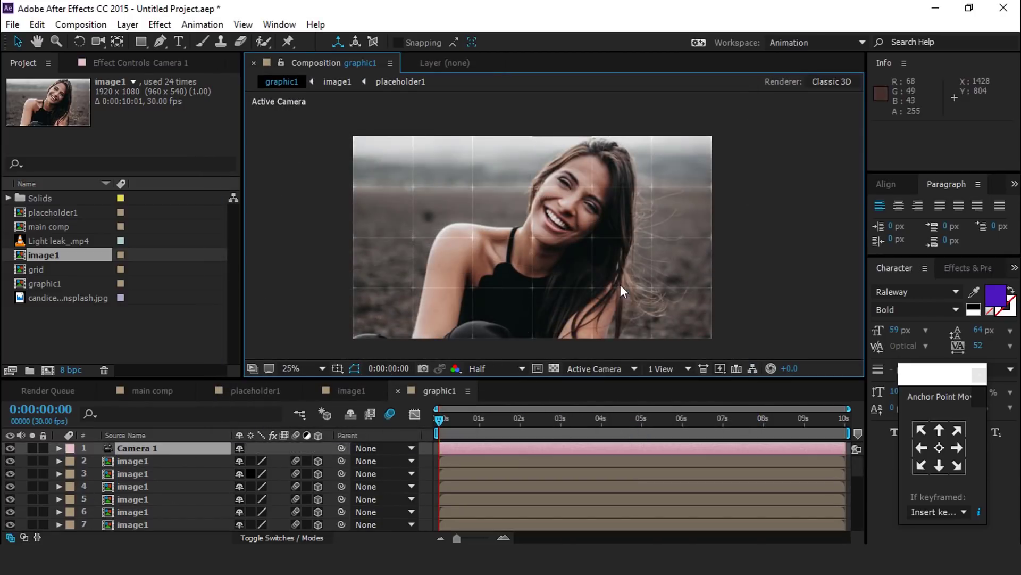
# Select all 24 image1 tile layers
pyautogui.press(',')
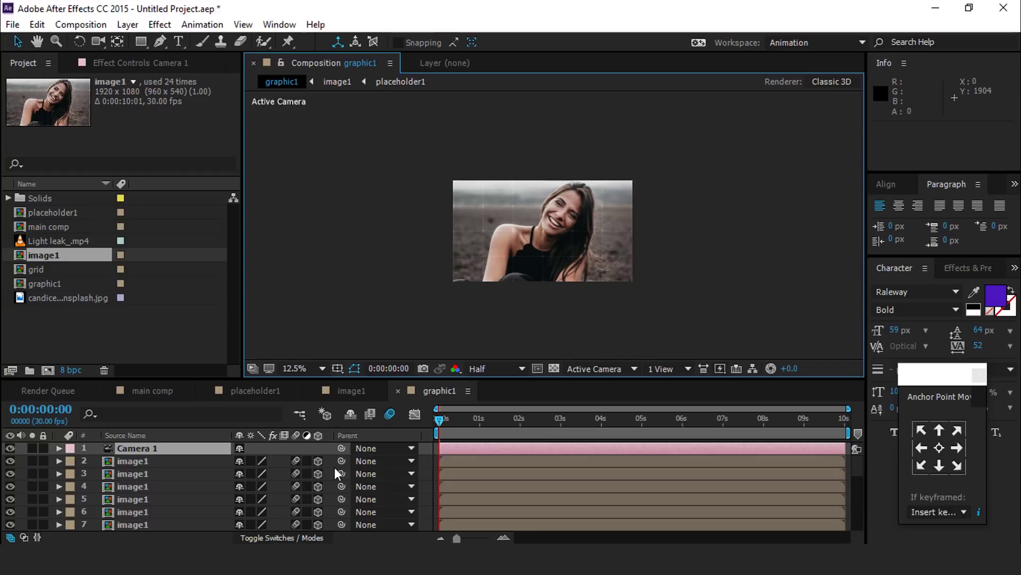
pyautogui.click(135, 461)
pyautogui.scroll(-6, 166, 478)
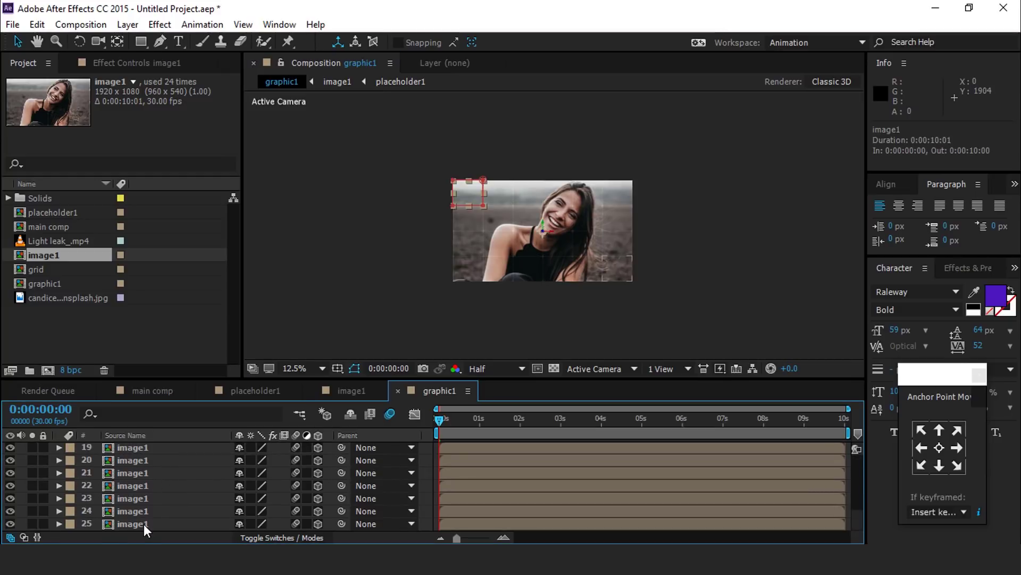
pyautogui.keyDown('shift'); pyautogui.click(144, 524); pyautogui.keyUp('shift')
# Set Position keyframes on all the tiles at 0:00:01:15
pyautogui.press('p')
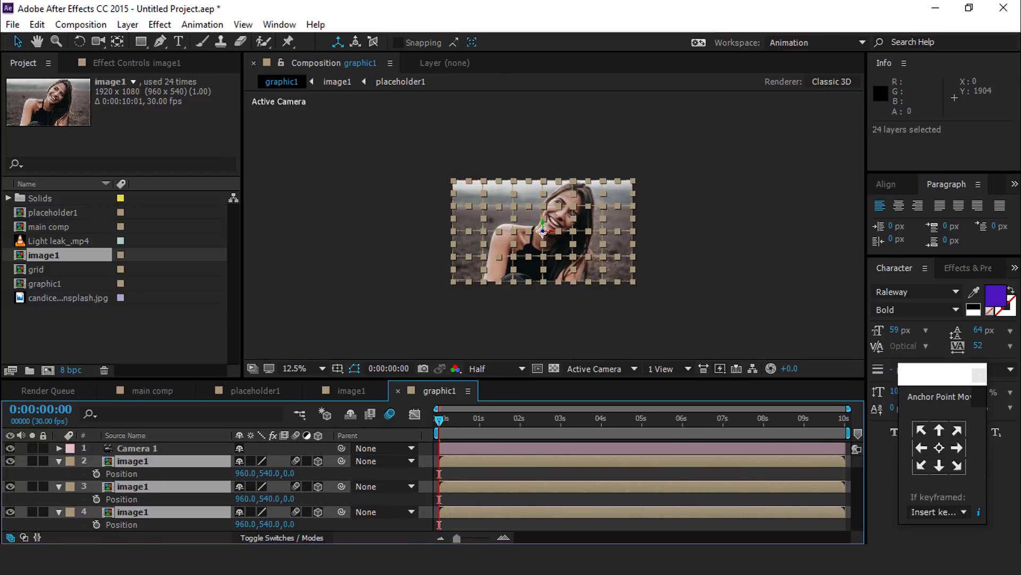
pyautogui.click(504, 537)
pyautogui.moveTo(439, 422); pyautogui.dragTo(605, 431)
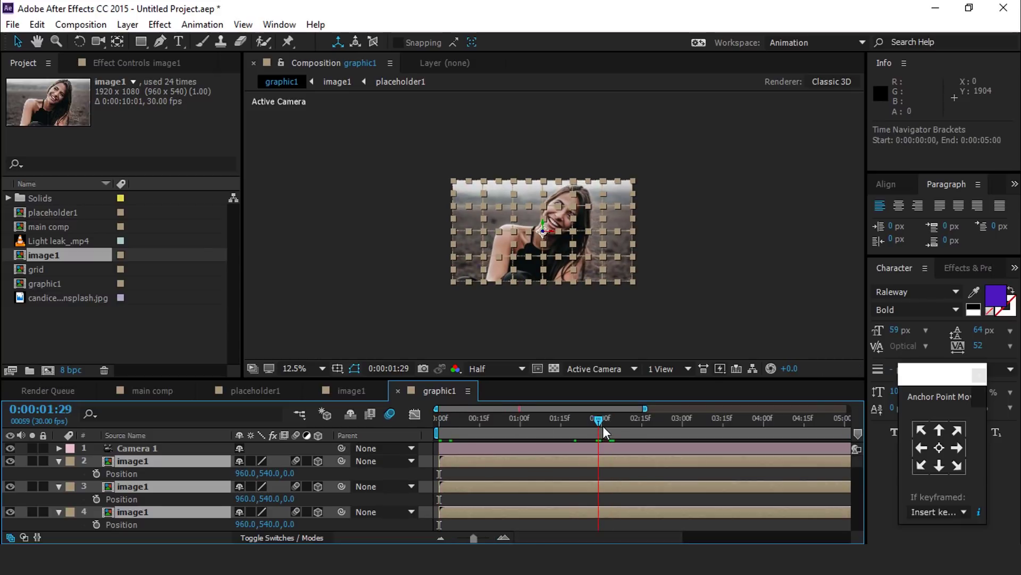
pyautogui.click(557, 423)
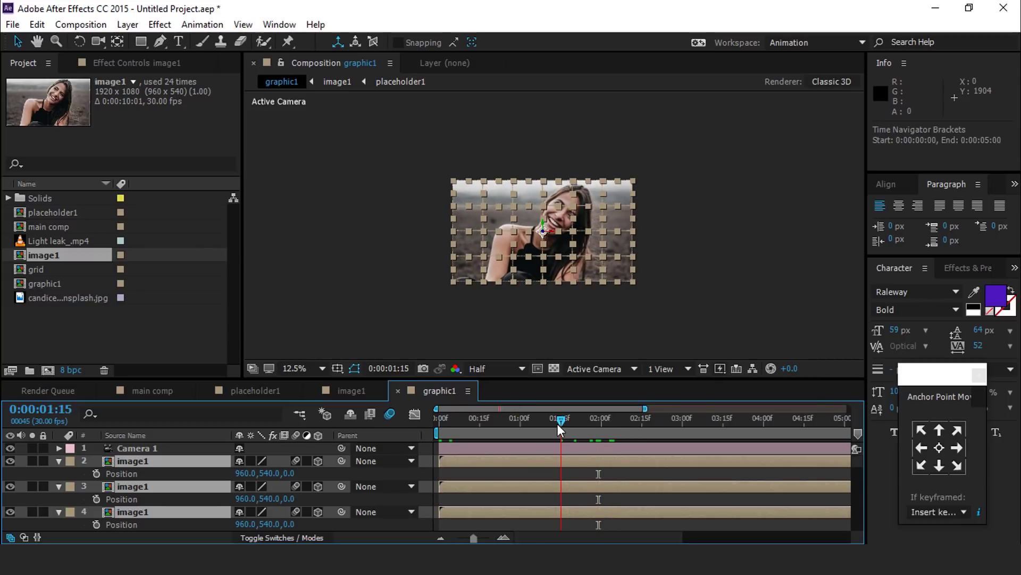
pyautogui.click(97, 473)
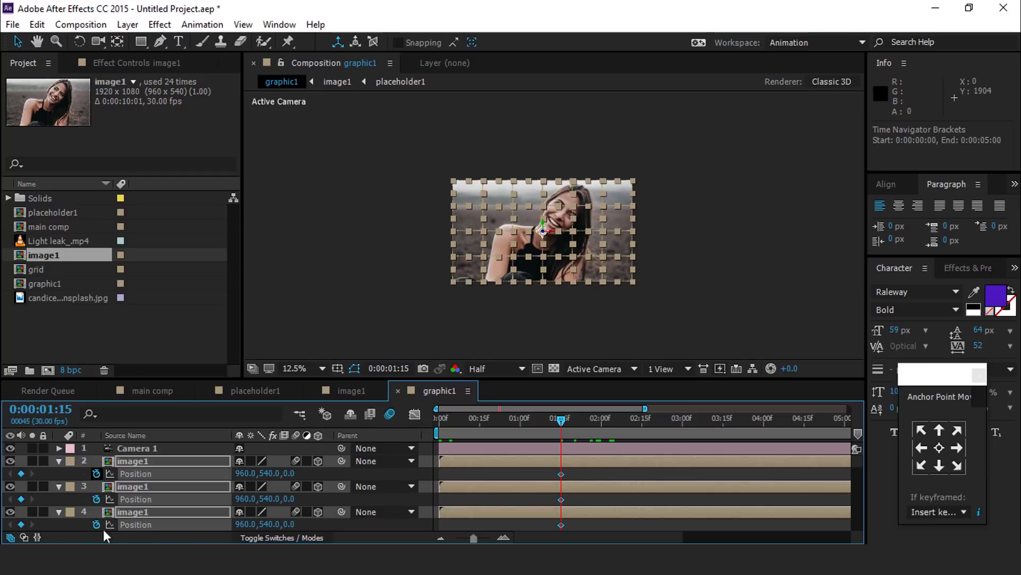
# At frame 0, pull the tiles toward the camera to Z -1878 and preview the fly-in
pyautogui.moveTo(559, 420); pyautogui.dragTo(440, 431)
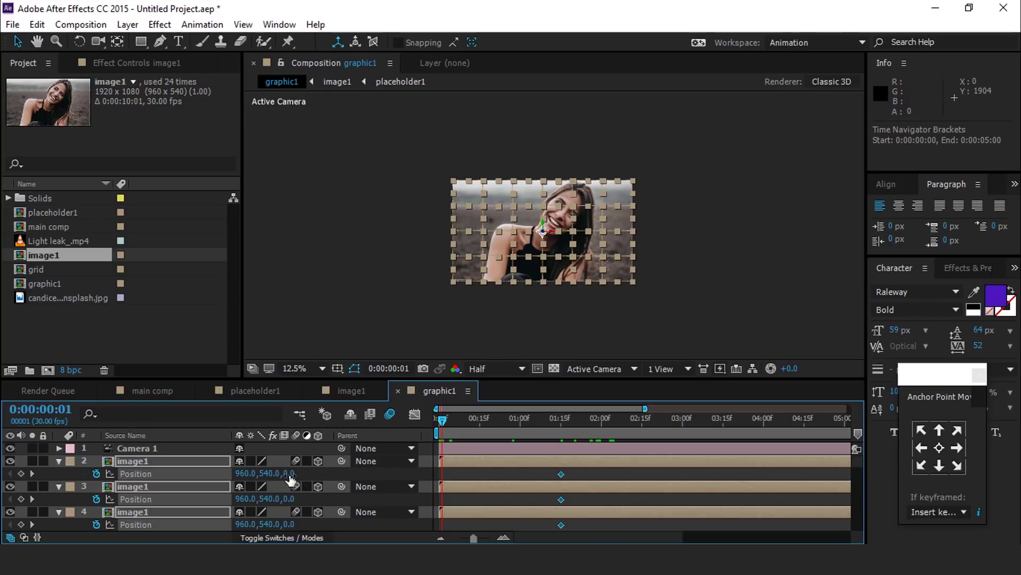
pyautogui.moveTo(290, 475); pyautogui.dragTo(76, 502)
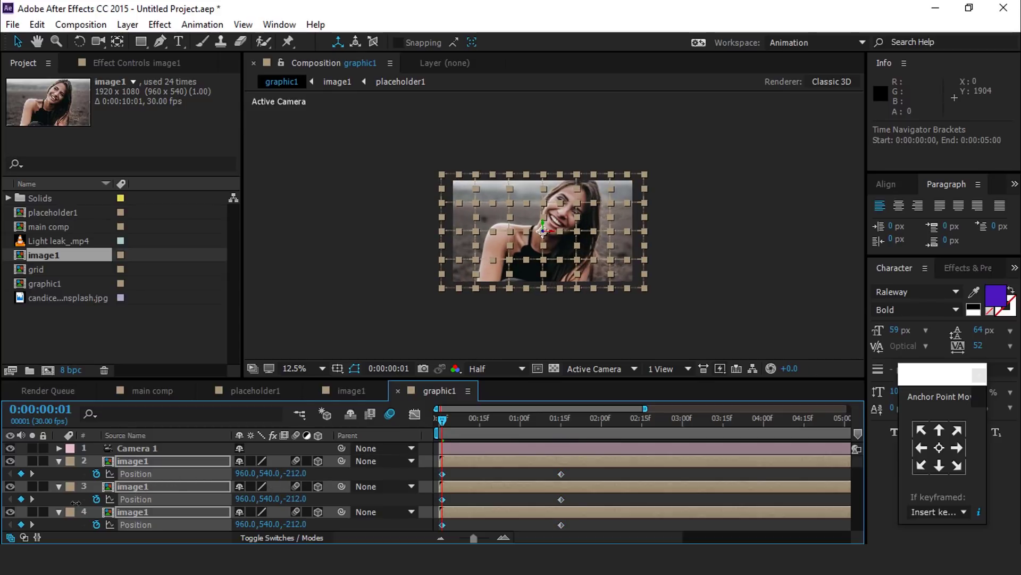
pyautogui.moveTo(299, 473); pyautogui.dragTo(240, 473)
pyautogui.press('space')
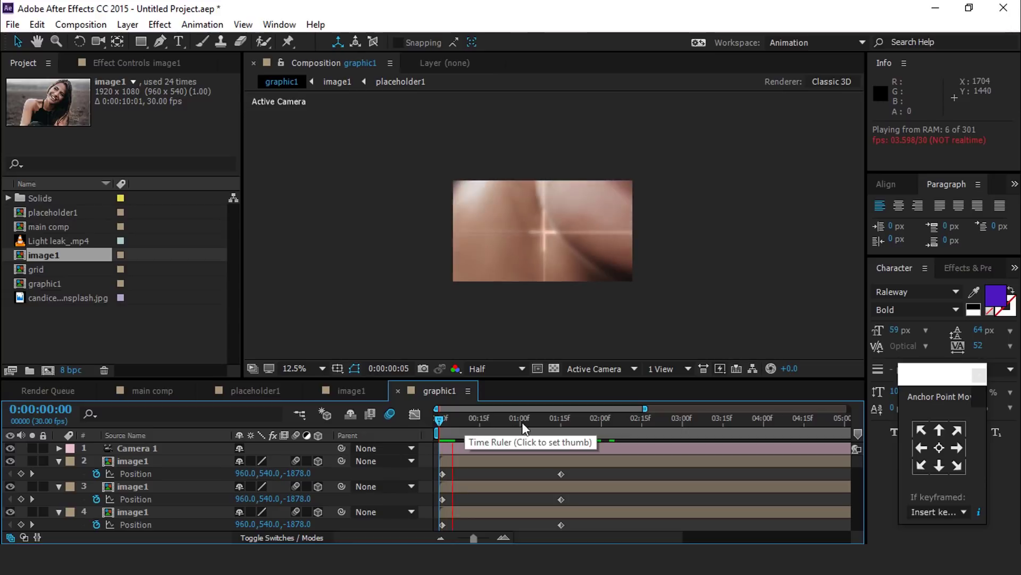
pyautogui.press('space')
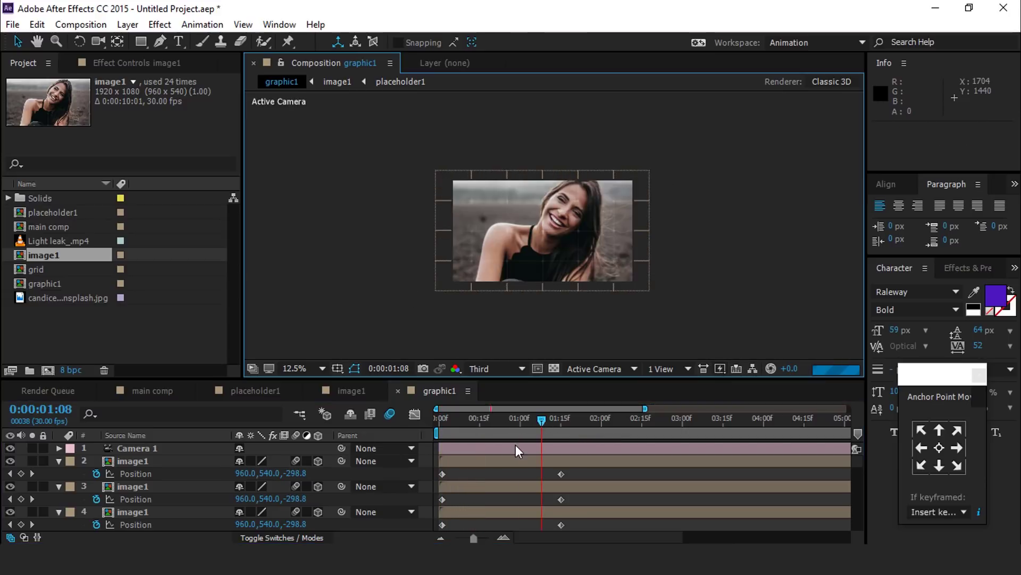
pyautogui.moveTo(487, 444); pyautogui.dragTo(595, 533)
# Apply Easy Ease to the Position keyframes and raise the ease influence in the speed graph
pyautogui.rightClick(564, 477)
pyautogui.moveTo(691, 394)
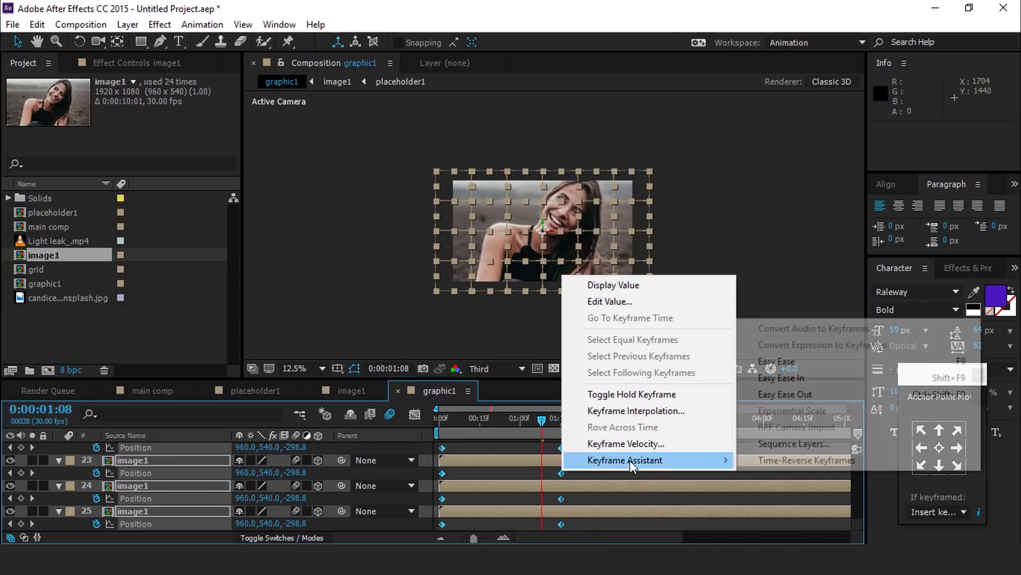
pyautogui.click(787, 360)
pyautogui.click(415, 417)
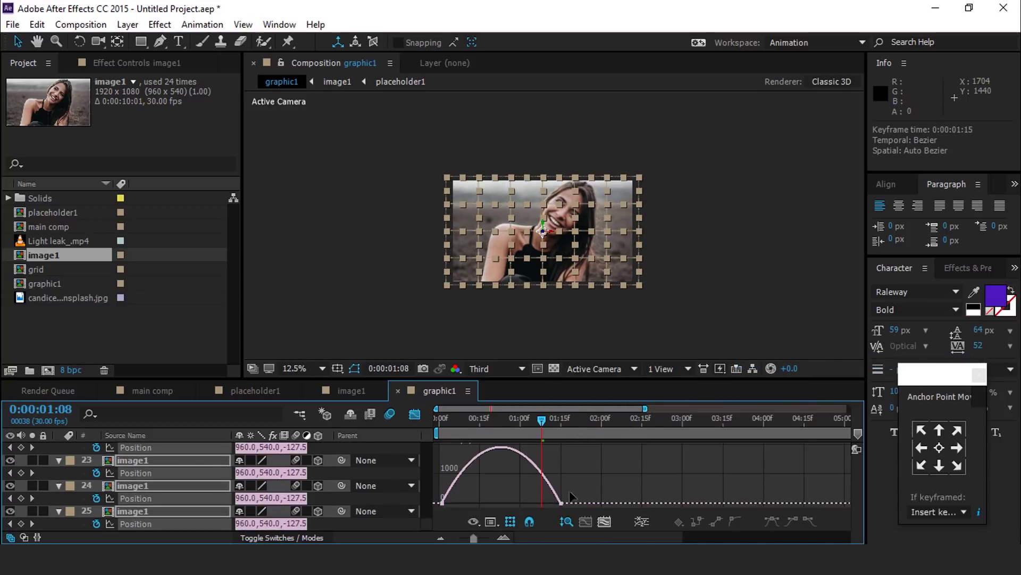
pyautogui.moveTo(542, 468); pyautogui.dragTo(523, 505)
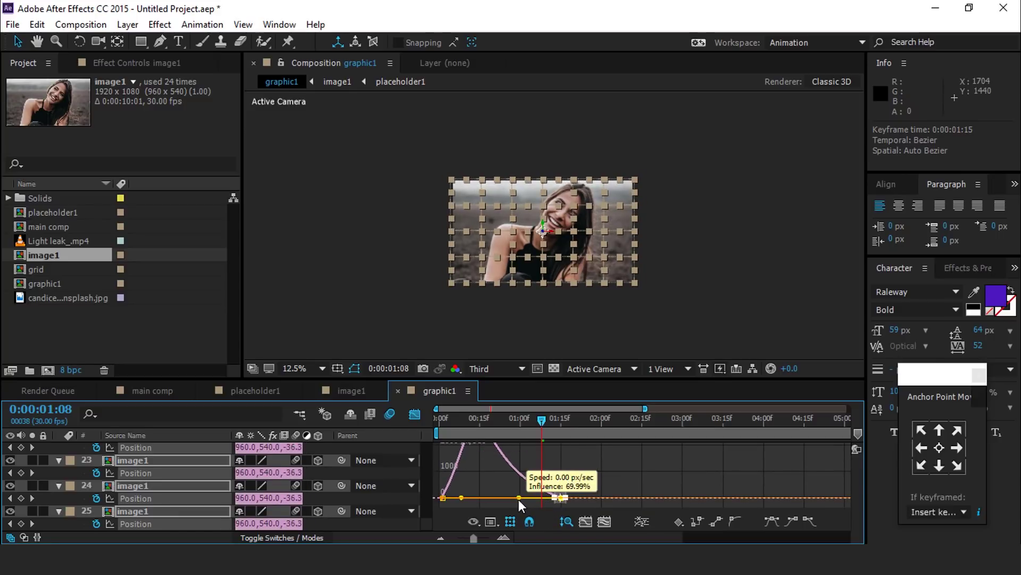
pyautogui.moveTo(518, 499); pyautogui.dragTo(513, 499)
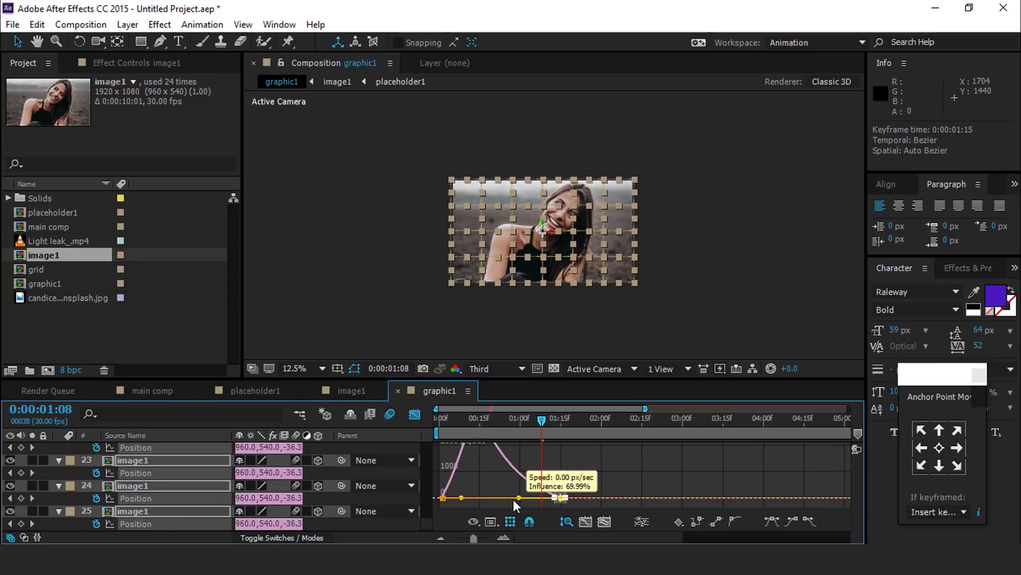
pyautogui.click(416, 414)
# Offset each image1 tile's Position keyframes to stagger their start times
pyautogui.click(583, 470)
pyautogui.scroll(10, 590, 484)
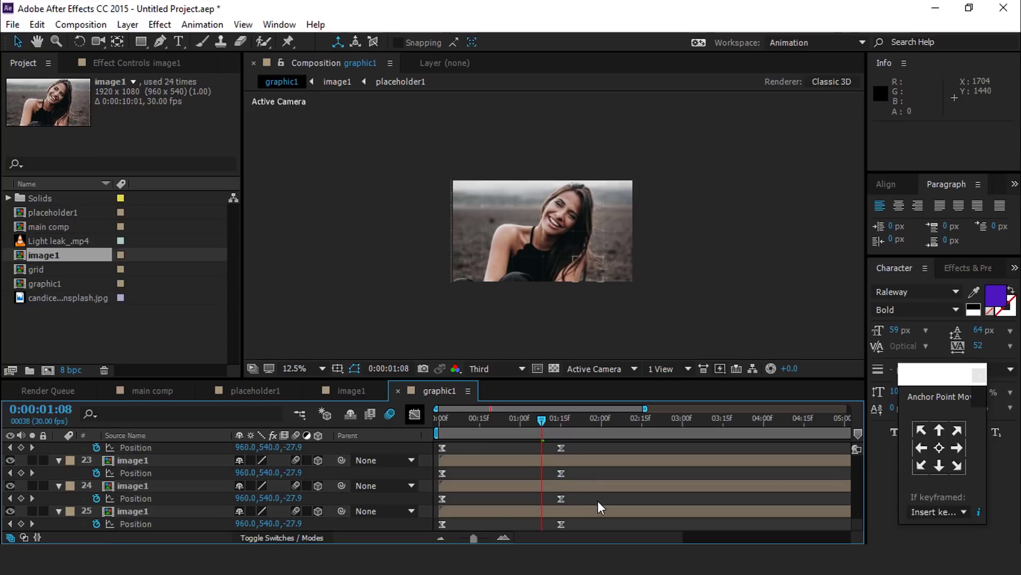
pyautogui.click(528, 471)
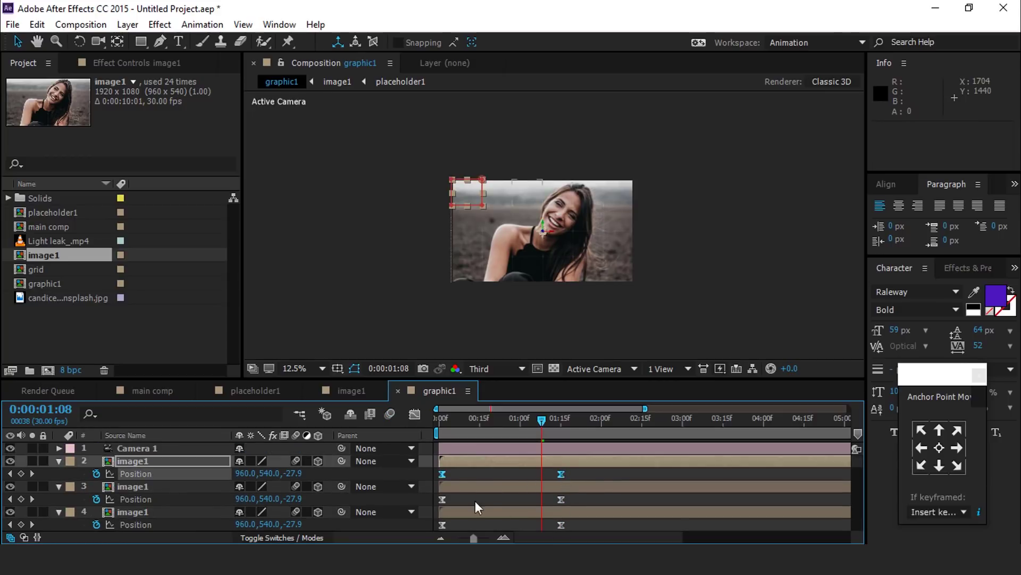
pyautogui.moveTo(442, 472); pyautogui.dragTo(454, 471)
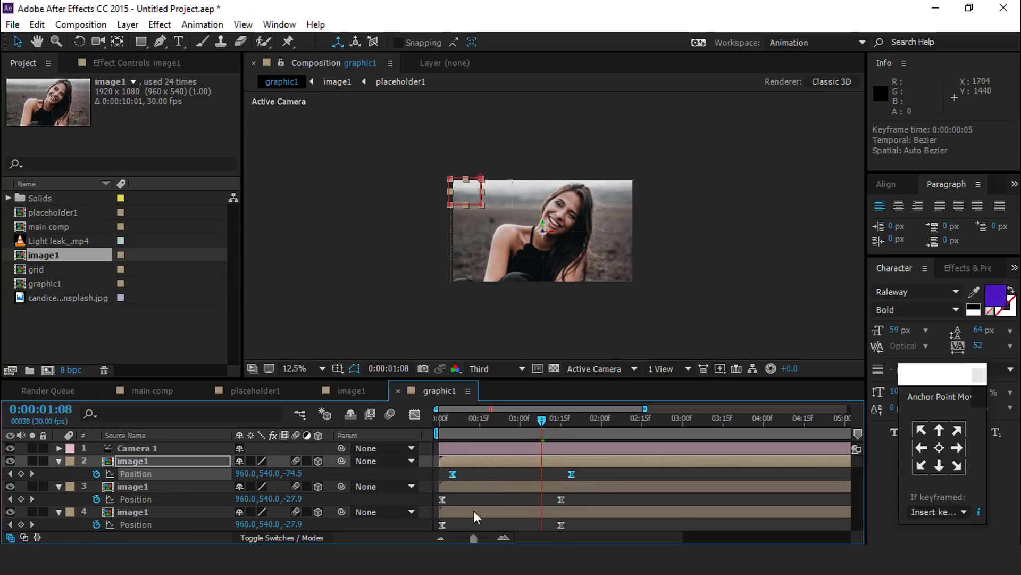
pyautogui.moveTo(582, 500); pyautogui.dragTo(466, 498)
pyautogui.moveTo(589, 522)
pyautogui.mouseDown()
pyautogui.moveTo(436, 528)
pyautogui.moveTo(585, 502)
pyautogui.mouseUp()
pyautogui.scroll(-2, 516, 523)
pyautogui.click(431, 517)
pyautogui.moveTo(442, 508); pyautogui.dragTo(461, 506)
pyautogui.scroll(-1, 462, 507)
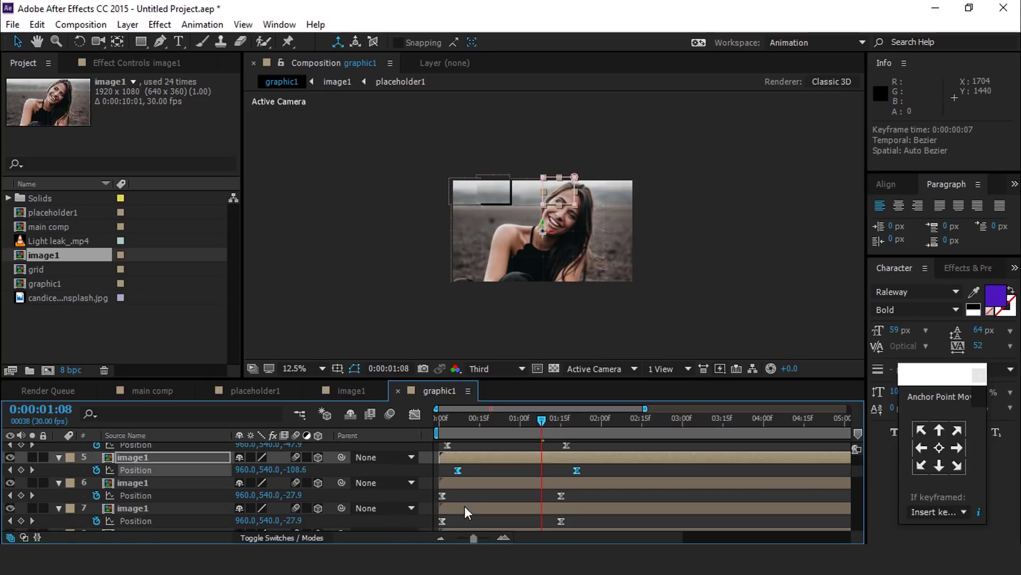
pyautogui.moveTo(580, 495); pyautogui.dragTo(416, 503)
pyautogui.moveTo(442, 495); pyautogui.dragTo(450, 494)
pyautogui.scroll(4, 479, 479)
pyautogui.moveTo(532, 419); pyautogui.dragTo(455, 419)
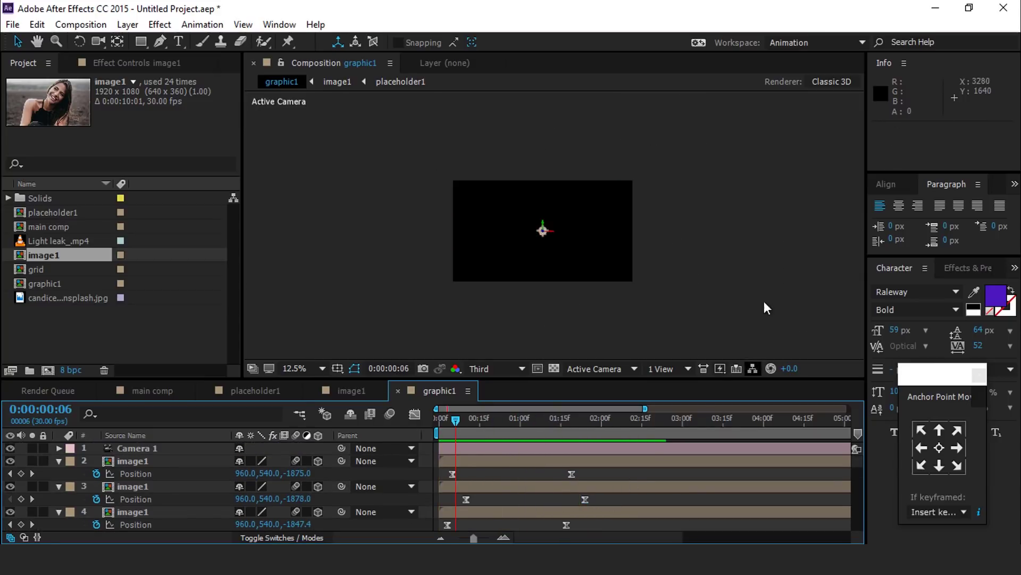
# Collapse all layer properties and switch to the main comp
pyautogui.click(748, 308)
pyautogui.click(644, 471)
pyautogui.press('u')
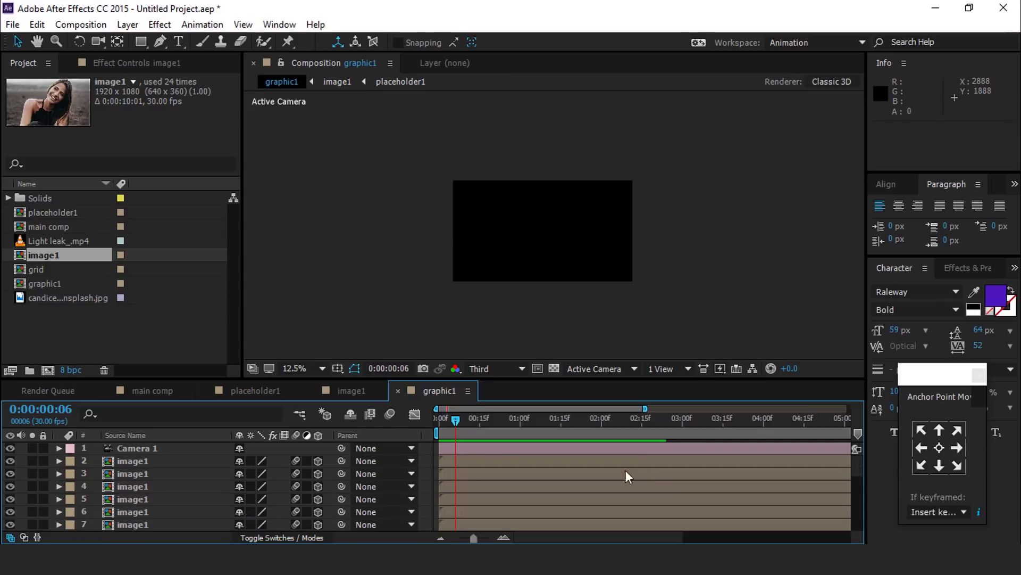
pyautogui.click(153, 391)
pyautogui.click(106, 340)
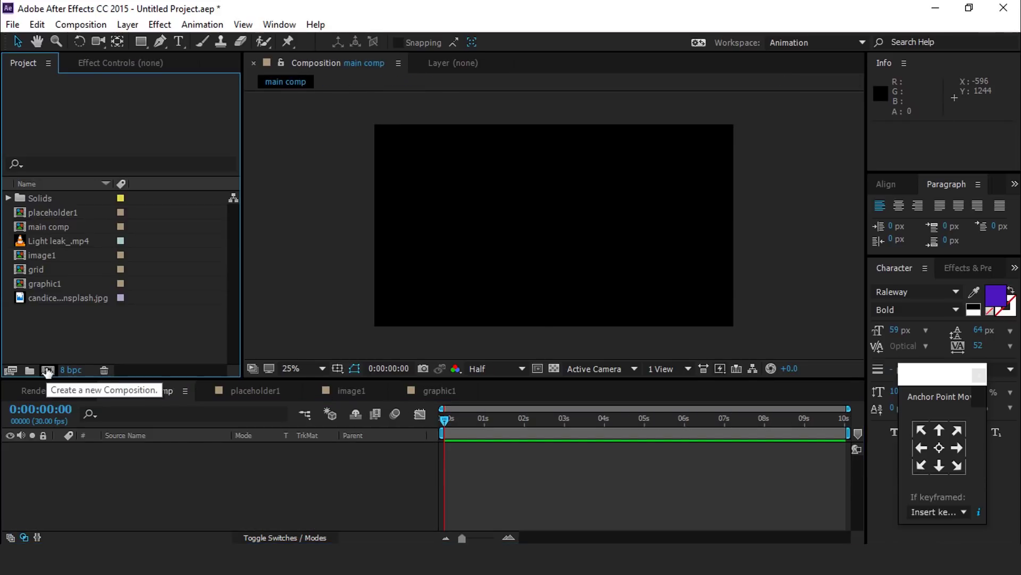
# Create the 1920×1080, 30 fps slide1 comp and add graphic1 as its layer
pyautogui.click(48, 370)
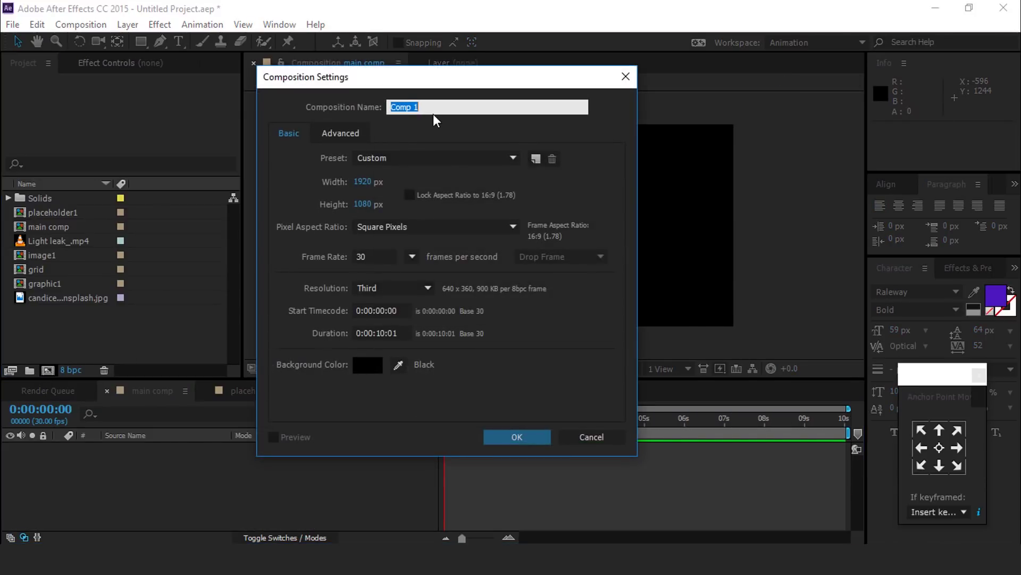
pyautogui.click(517, 435)
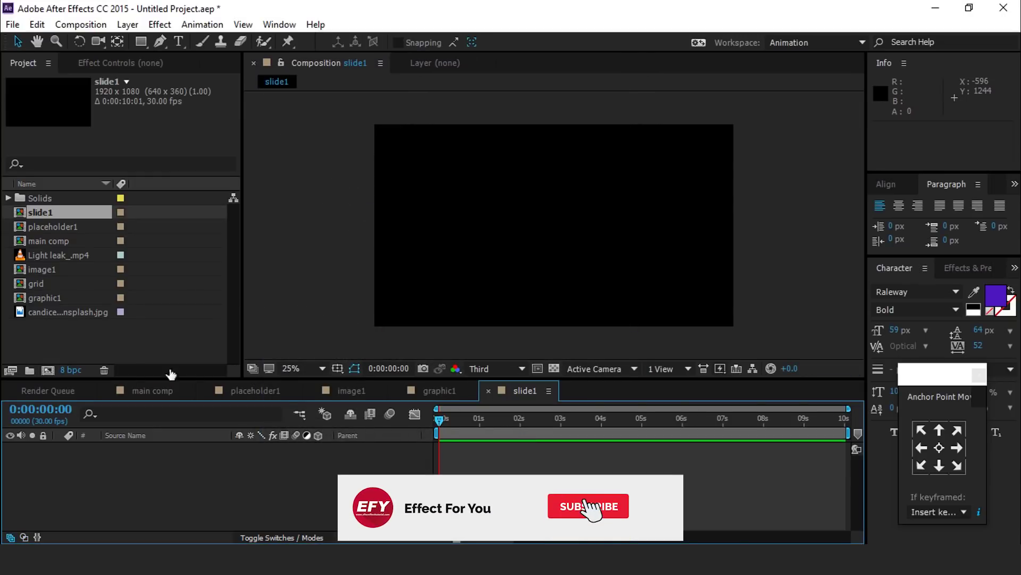
pyautogui.click(65, 309)
pyautogui.click(54, 301)
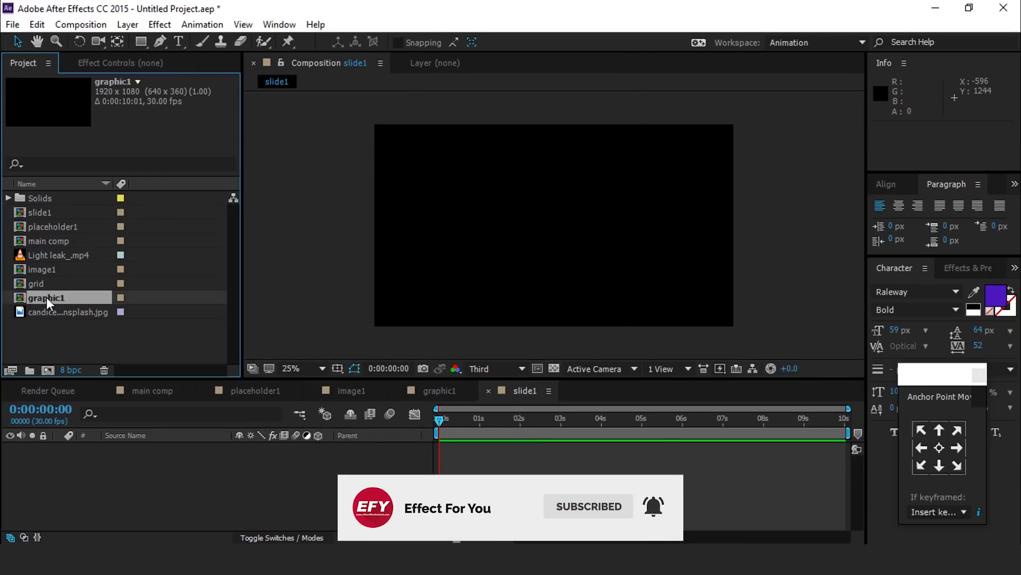
pyautogui.moveTo(46, 297); pyautogui.dragTo(170, 472)
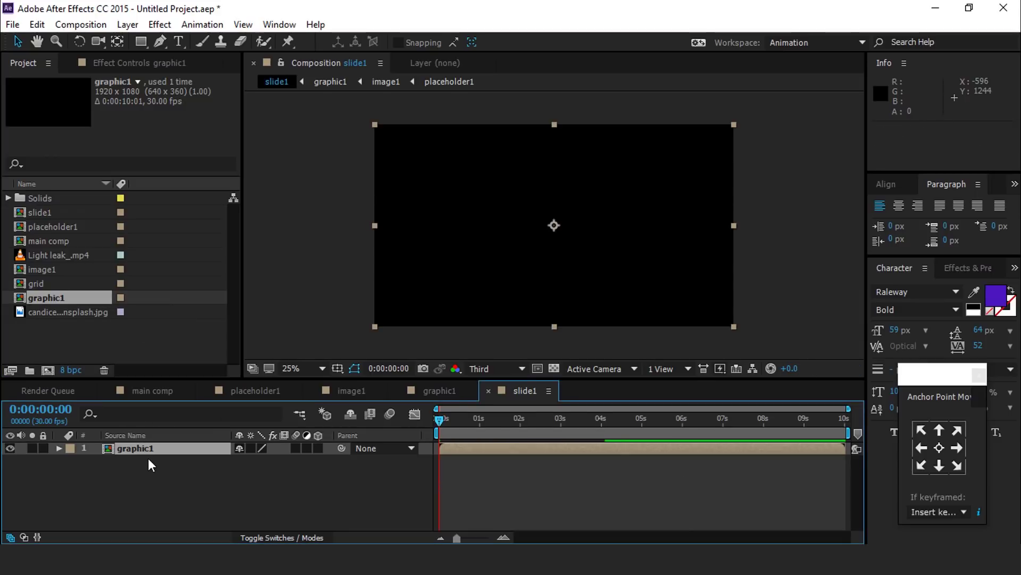
# Keyframe graphic1's Opacity from 0% at frame 0 to 100% at 0:00:02:29
pyautogui.click(468, 444)
pyautogui.press('t')
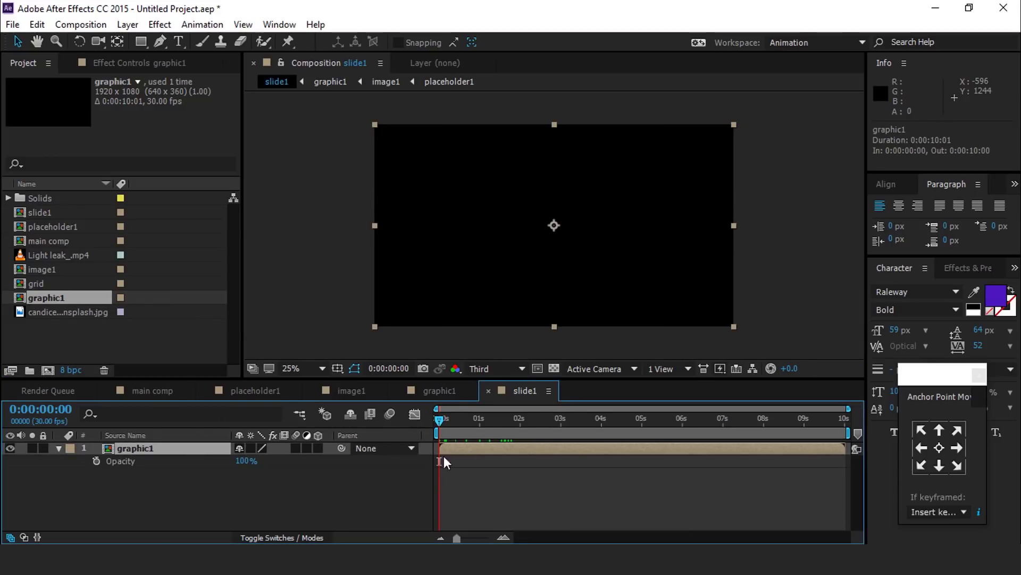
pyautogui.click(96, 461)
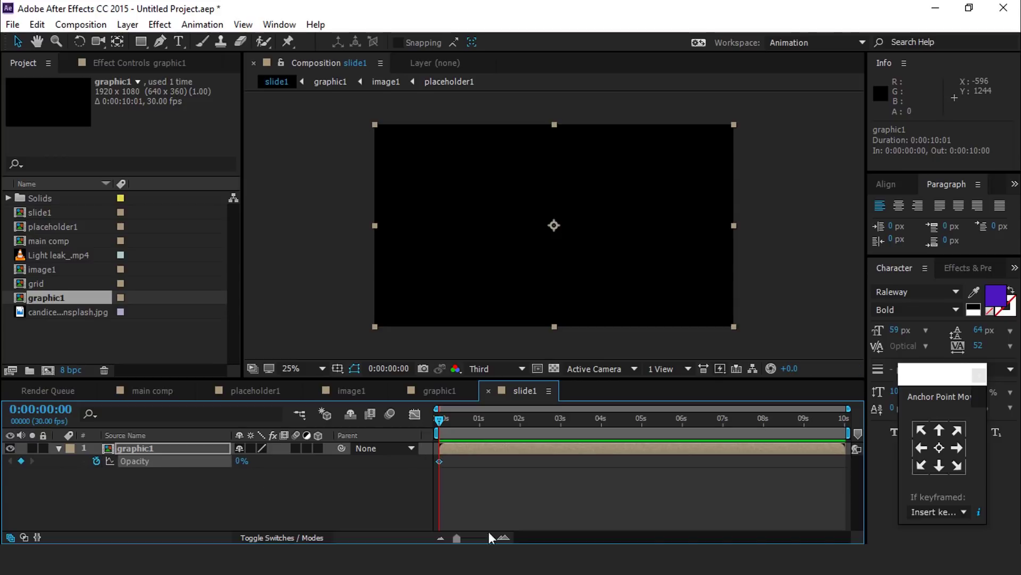
pyautogui.click(503, 538)
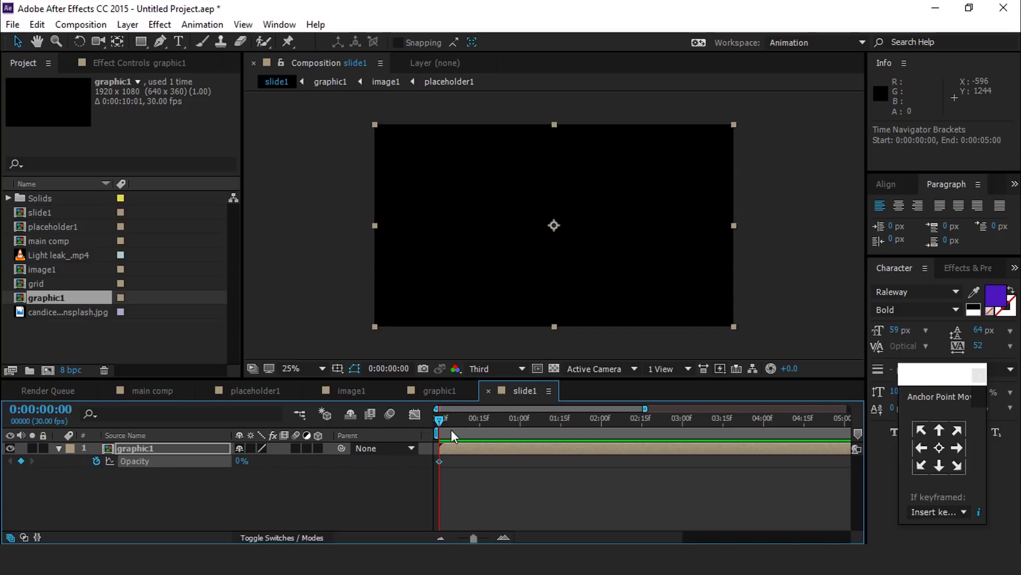
pyautogui.click(439, 537)
pyautogui.moveTo(446, 420); pyautogui.dragTo(528, 421)
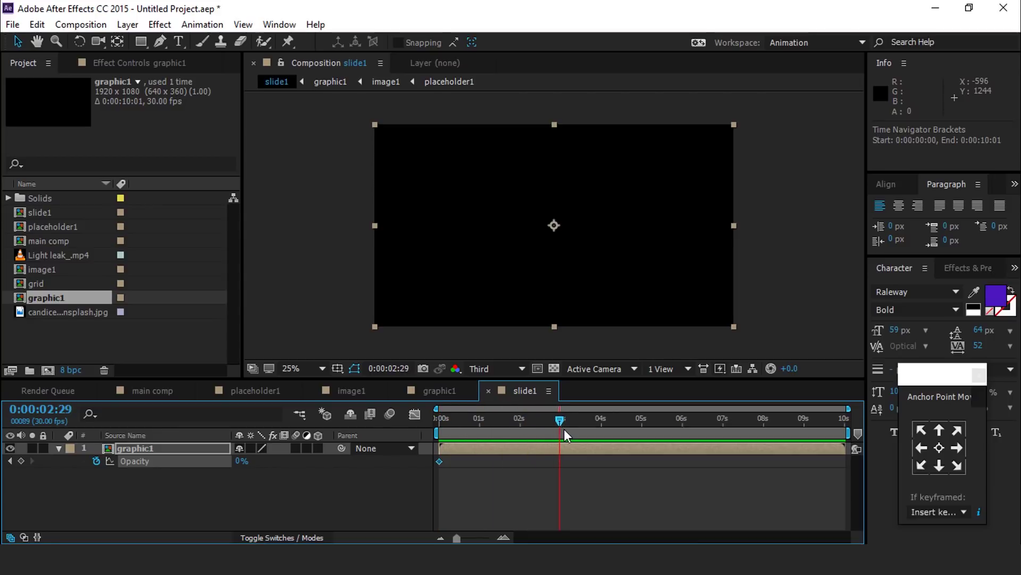
pyautogui.moveTo(239, 467); pyautogui.dragTo(568, 468)
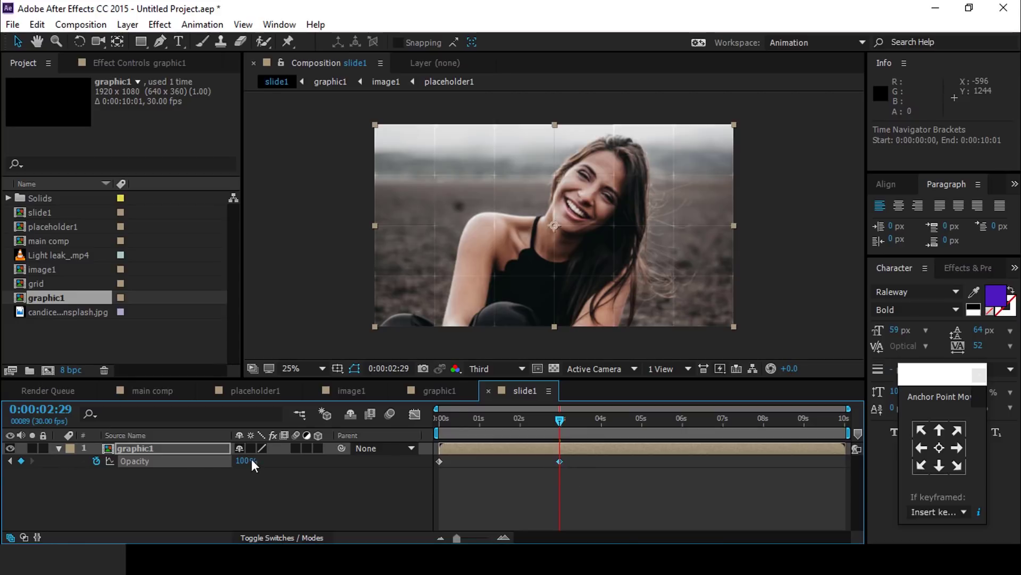
pyautogui.click(232, 474)
pyautogui.click(59, 448)
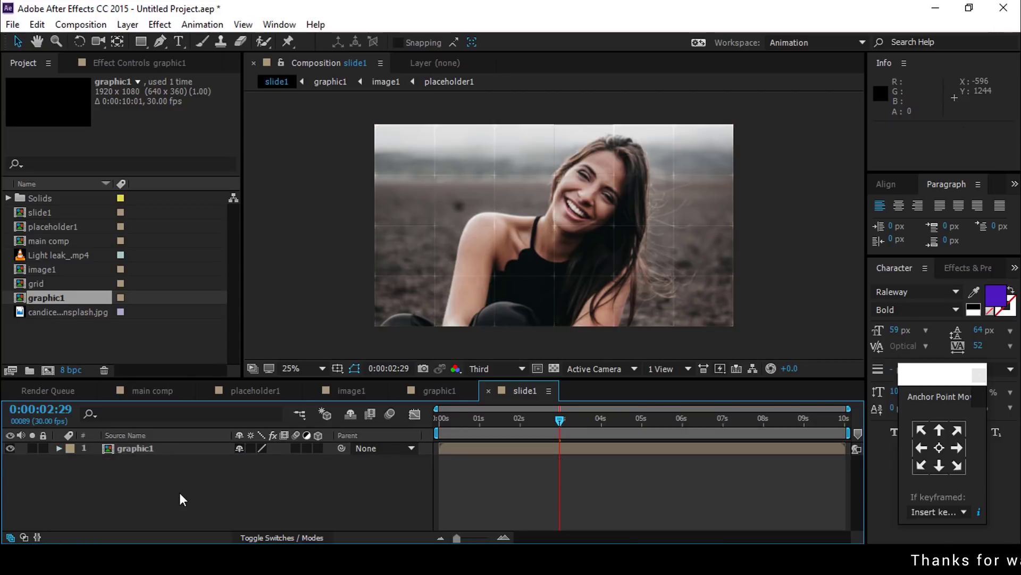
pyautogui.click(162, 449)
# Duplicate graphic1 and give the top copy Fast Blur 100 with Repeat Edge Pixels
pyautogui.hotkey('ctrl', 'd')
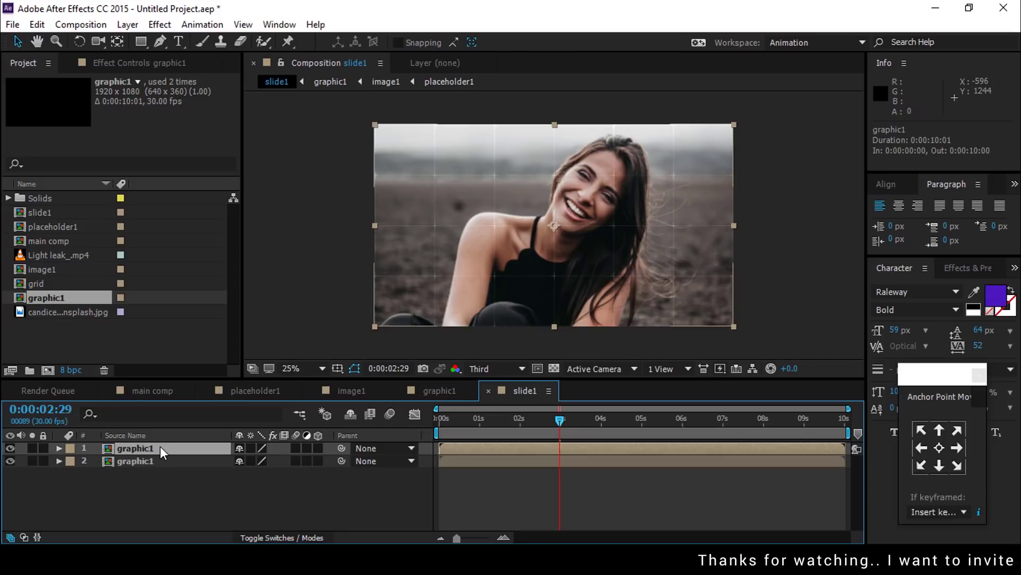
pyautogui.hotkey('ctrl', 'space')
pyautogui.write('fas')
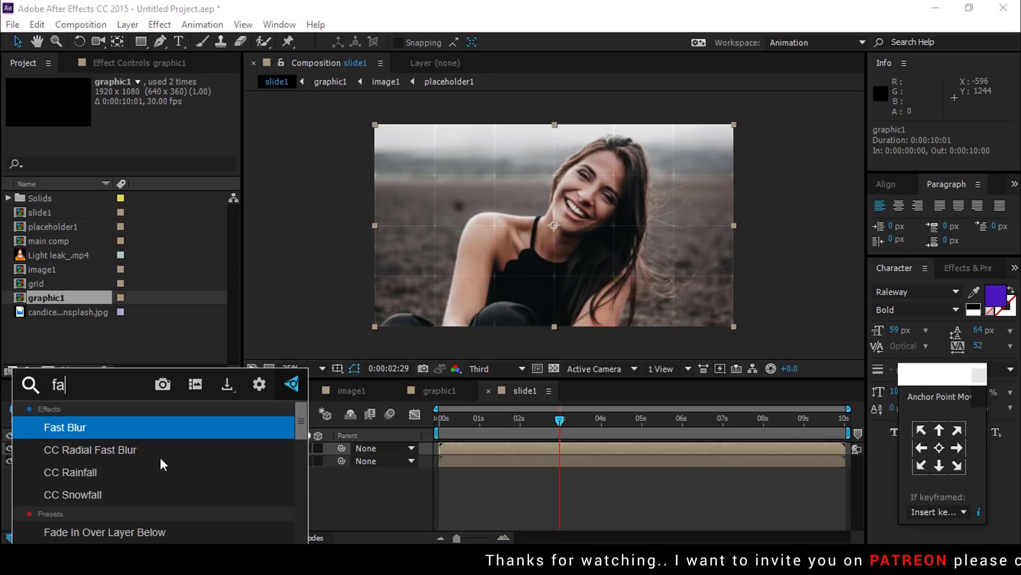
pyautogui.click(79, 427)
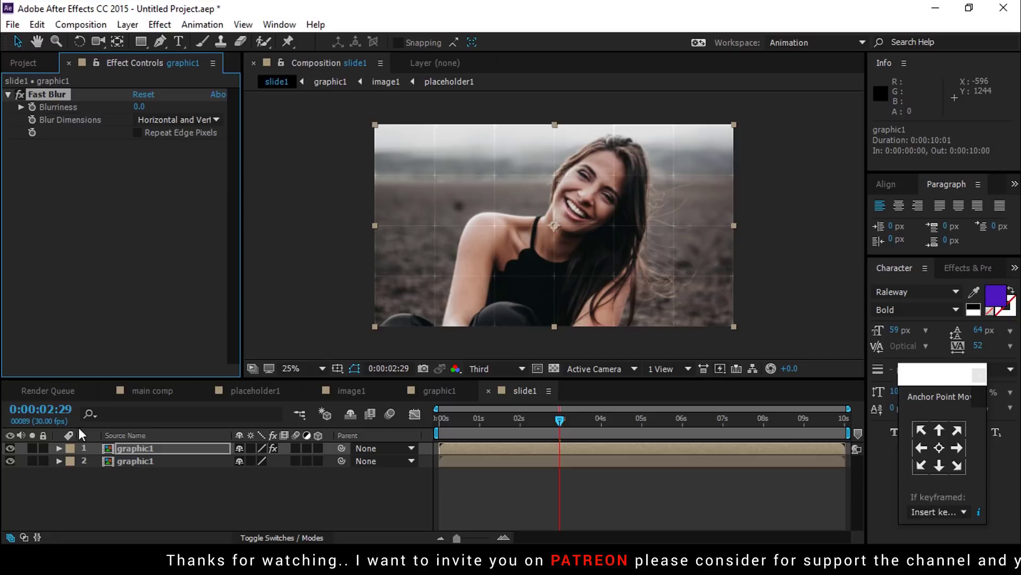
pyautogui.click(139, 107)
pyautogui.write('100')
pyautogui.press('Return')
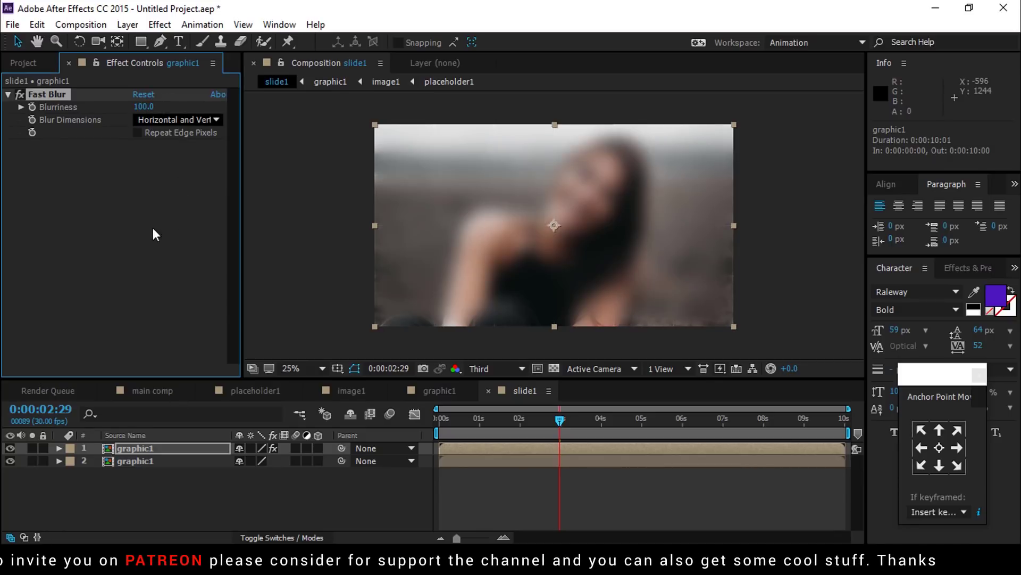
pyautogui.click(141, 132)
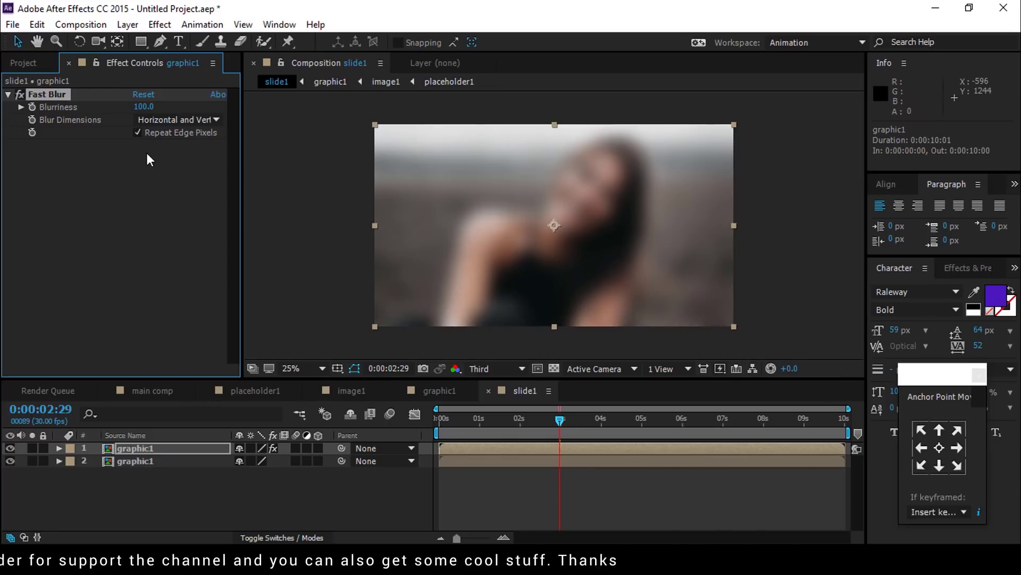
# Shift the blurred top copy to start 12 frames later
pyautogui.click(180, 503)
pyautogui.click(163, 448)
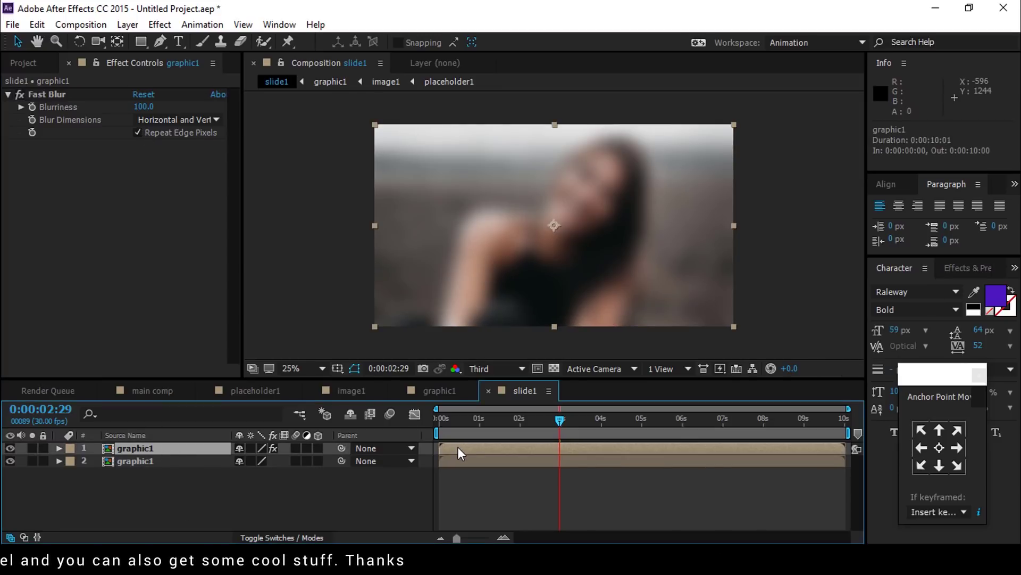
pyautogui.moveTo(458, 447); pyautogui.dragTo(475, 446)
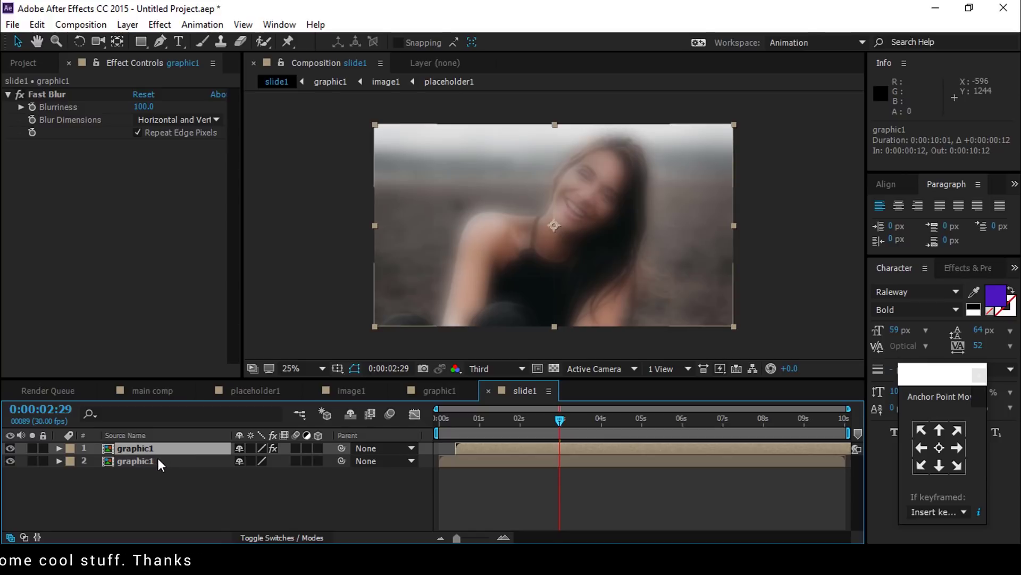
# Duplicate the blurred graphic1 layer, start the copy 5 frames later, and remove its Fast Blur
pyautogui.hotkey('ctrl', 'd')
pyautogui.moveTo(469, 448); pyautogui.dragTo(477, 448)
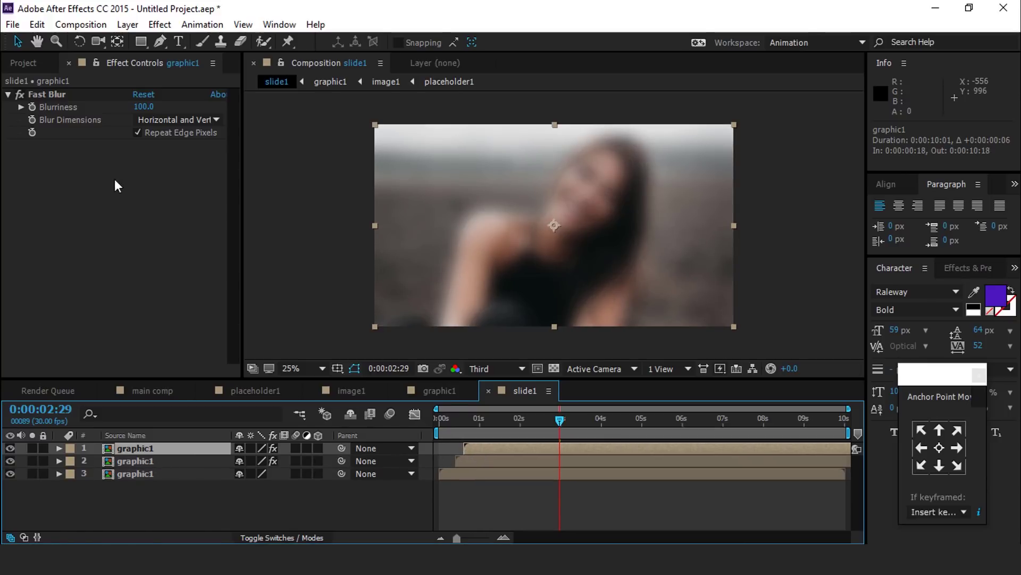
pyautogui.click(53, 91)
pyautogui.press('Return')
pyautogui.press('Delete')
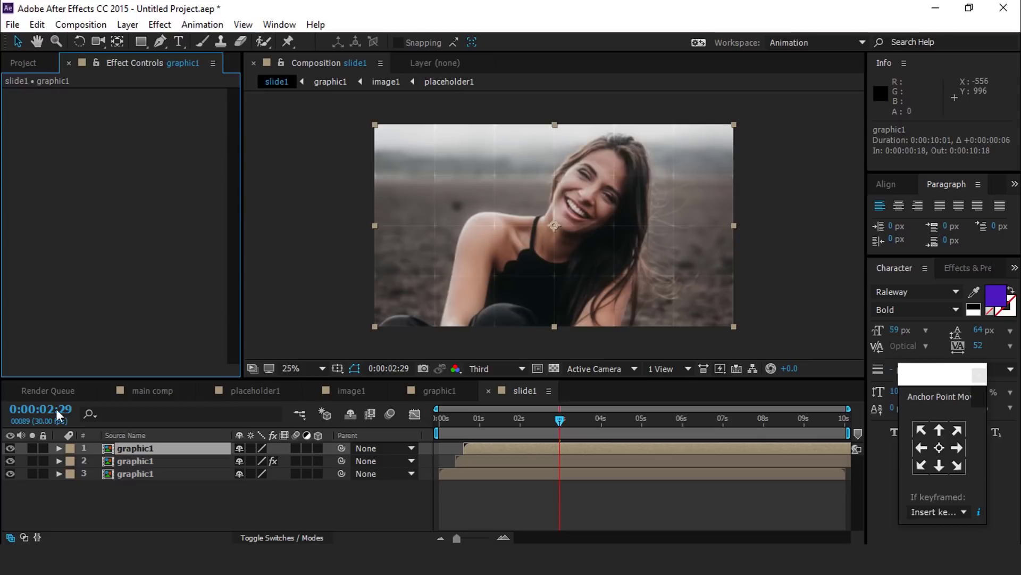
# Apply a Gradient Ramp from white to 1CA9C7 on the top copy
pyautogui.hotkey('ctrl', 'space')
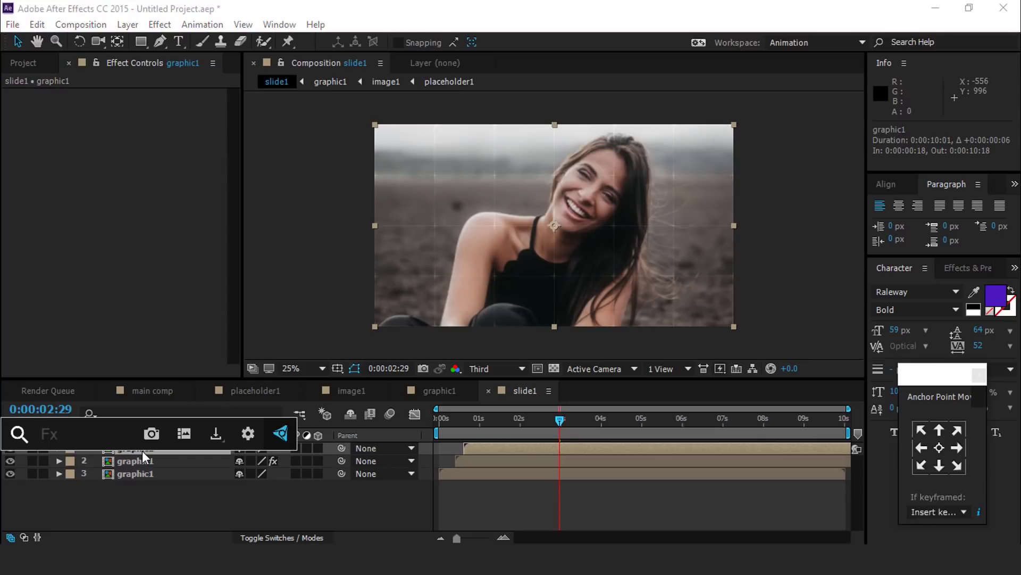
pyautogui.write('gr')
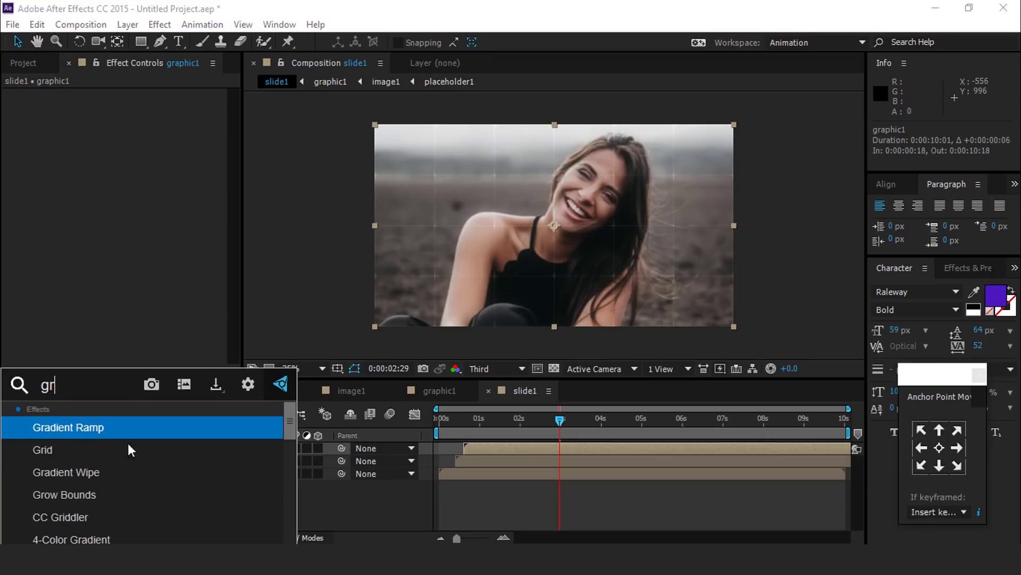
pyautogui.click(67, 427)
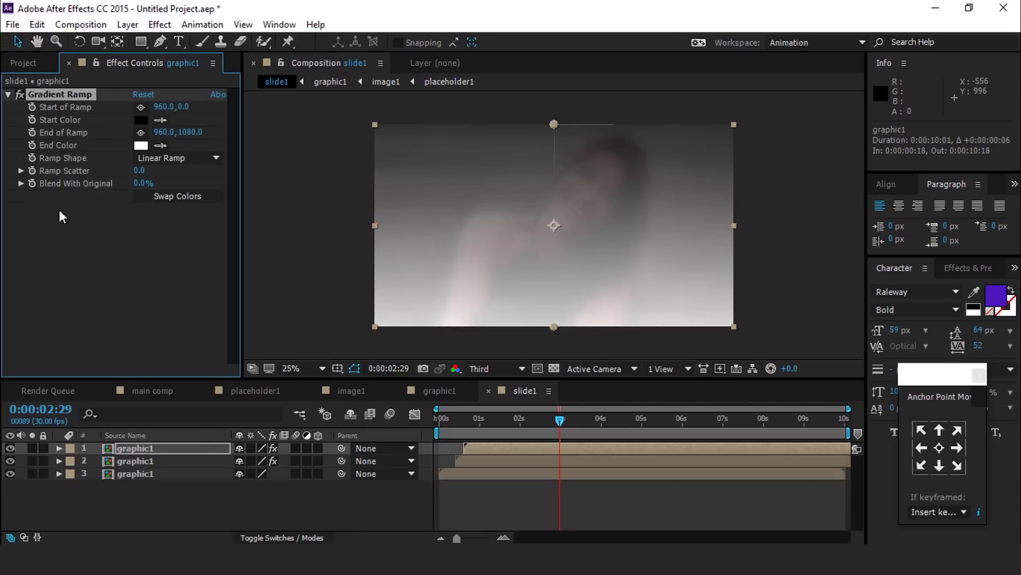
pyautogui.click(141, 120)
pyautogui.click(29, 301)
pyautogui.click(355, 303)
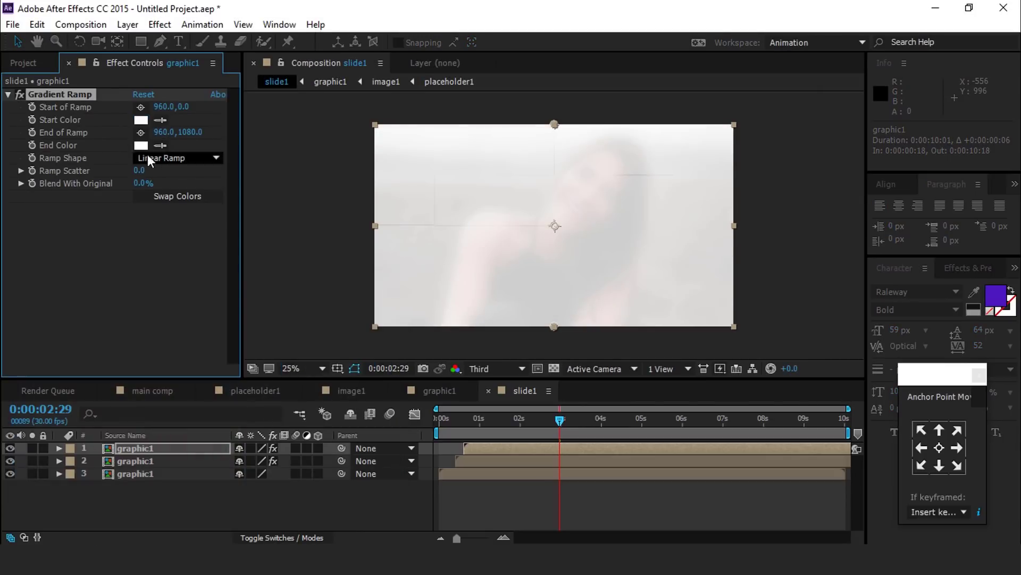
pyautogui.click(141, 145)
pyautogui.write('1CA9C7')
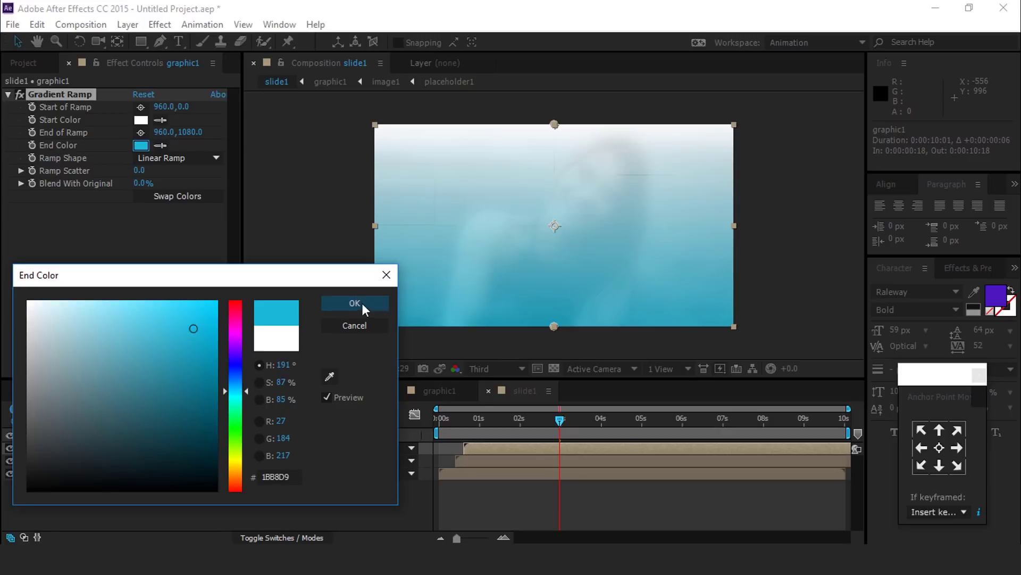
pyautogui.click(355, 303)
# Set the top graphic1 layer's blending mode to Overlay
pyautogui.click(166, 452)
pyautogui.click(274, 537)
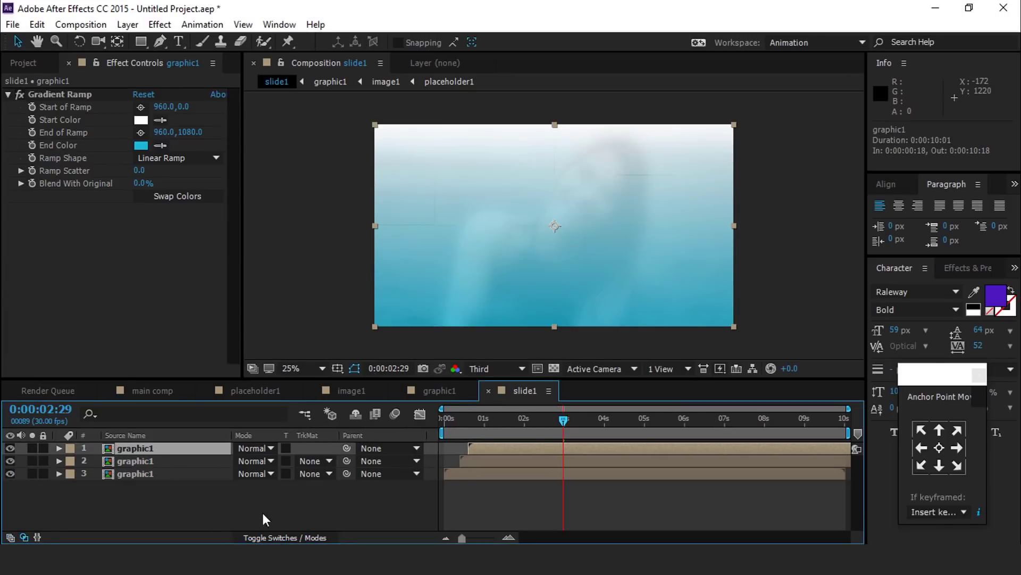
pyautogui.click(256, 449)
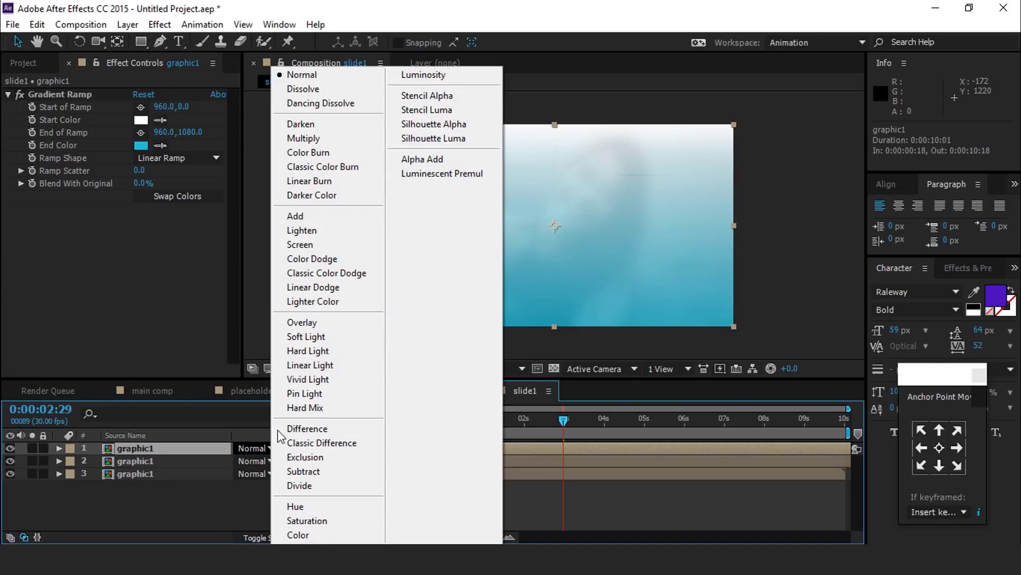
pyautogui.click(312, 323)
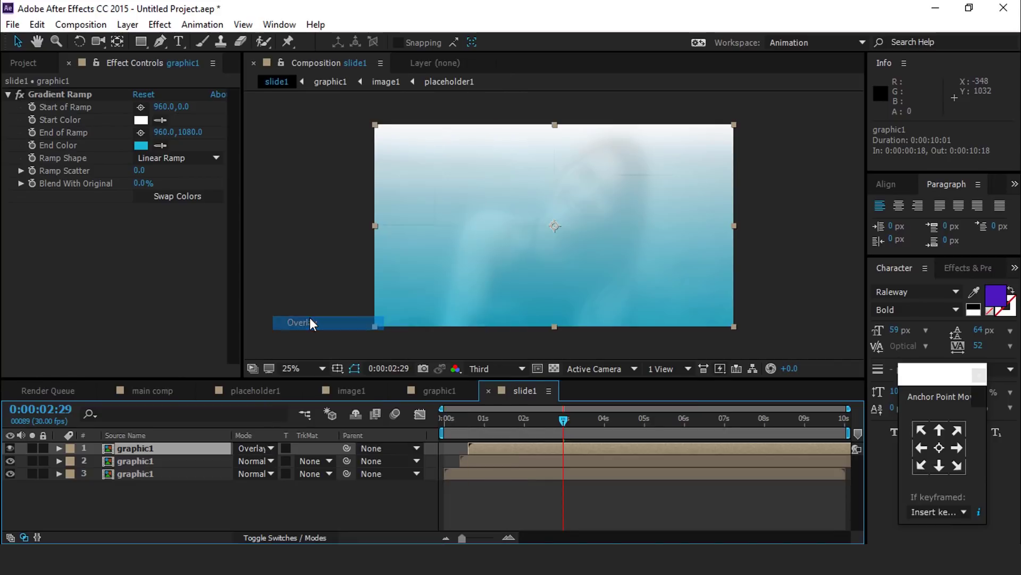
pyautogui.click(298, 489)
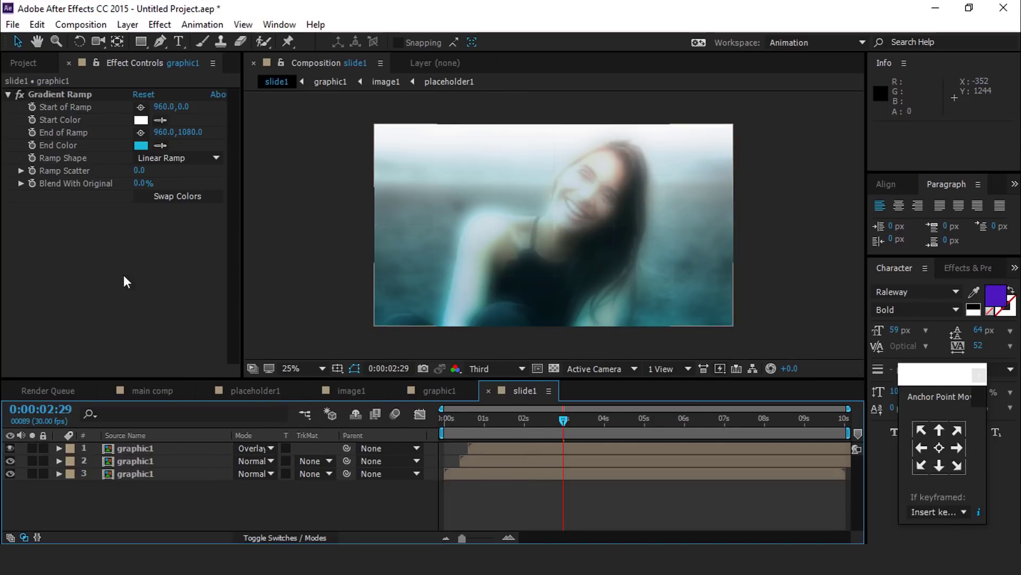
pyautogui.click(9, 94)
pyautogui.click(181, 454)
# Duplicate the Overlay layer a couple frames later, reset it to Normal, and remove its Gradient Ramp
pyautogui.hotkey('ctrl', 'd')
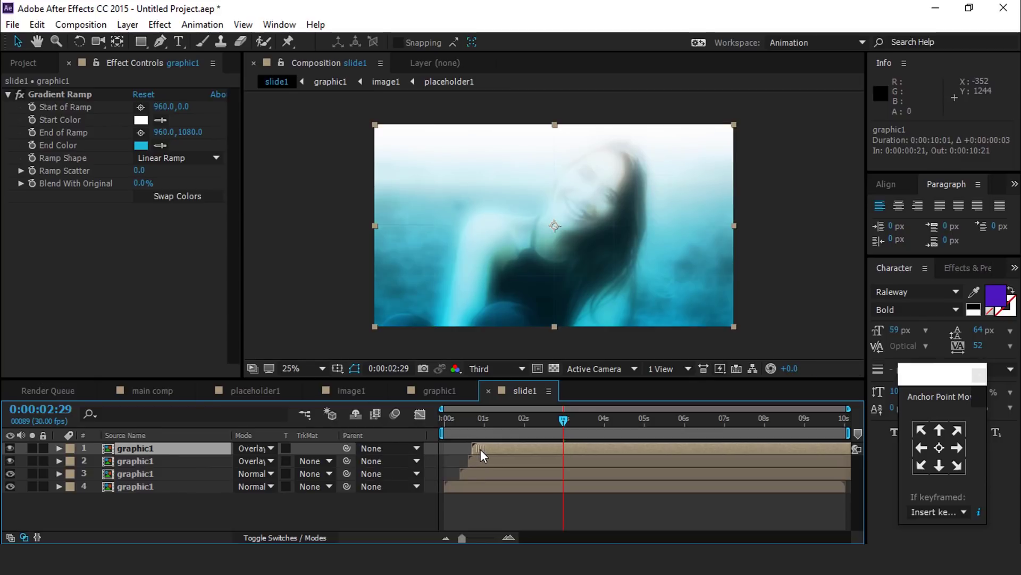
pyautogui.moveTo(481, 449); pyautogui.dragTo(483, 448)
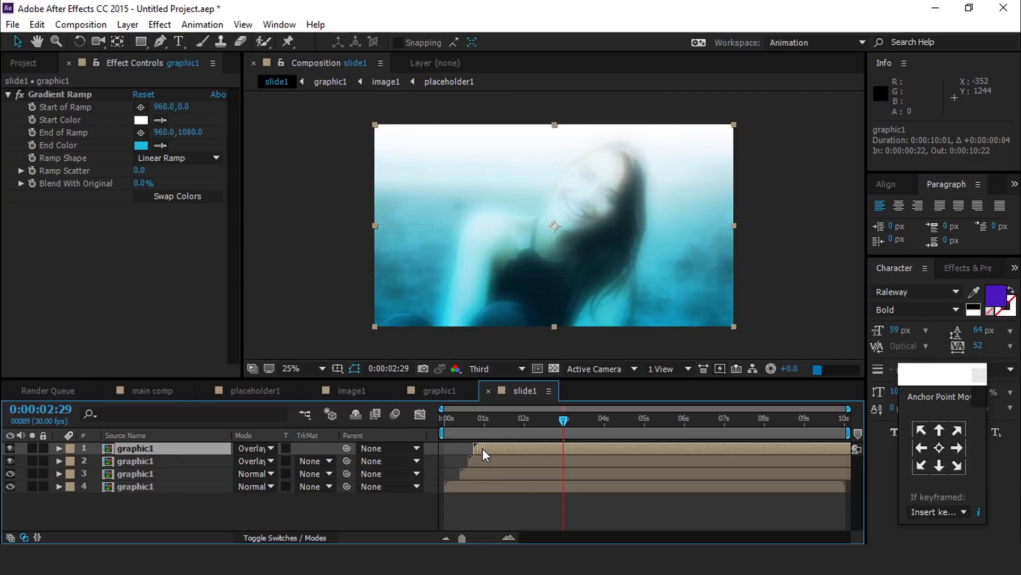
pyautogui.click(247, 447)
pyautogui.click(306, 74)
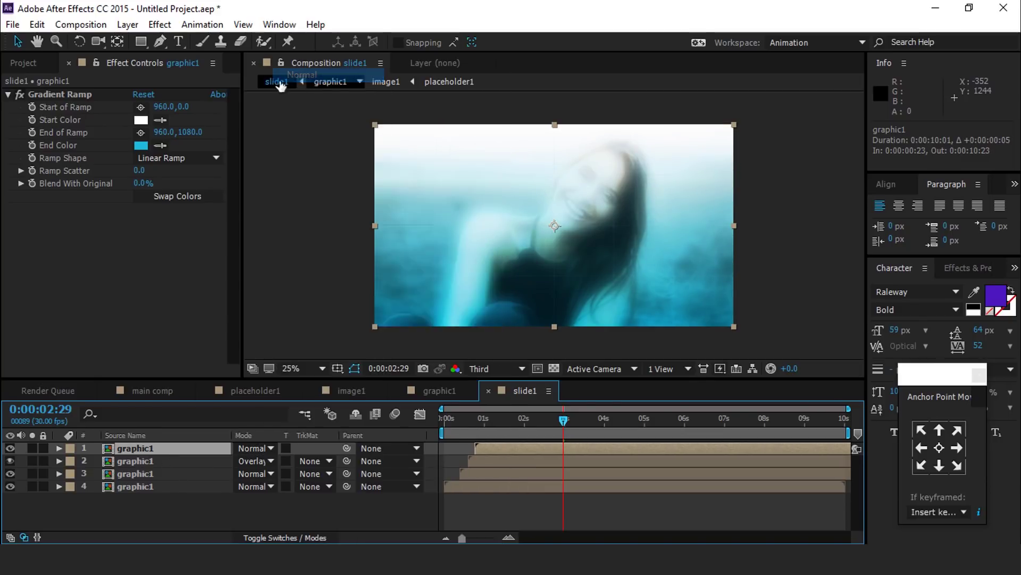
pyautogui.click(68, 98)
pyautogui.press('Delete')
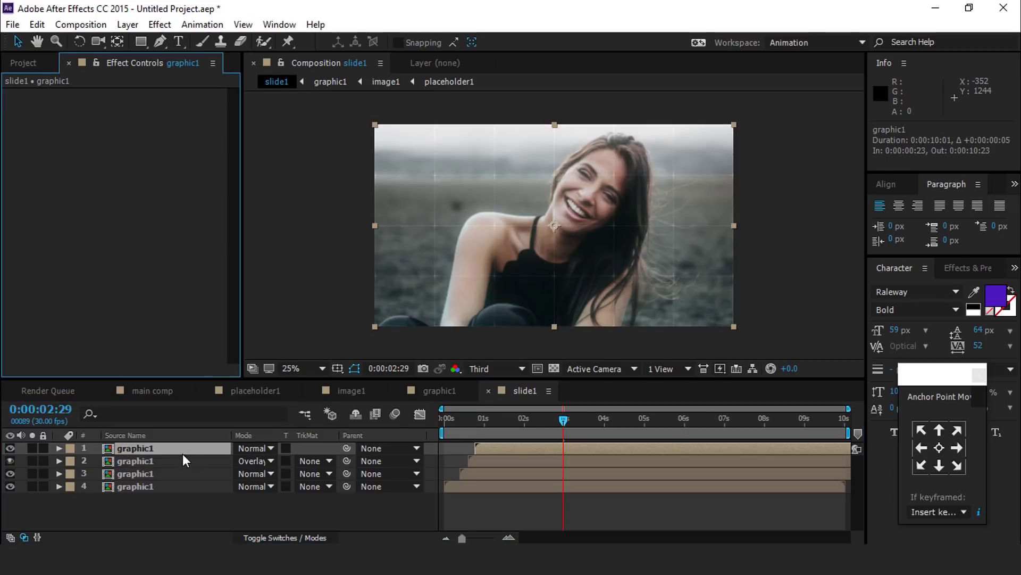
# Add a Drop Shadow with distance 20 and softness 35, then duplicate the shadowed layer
pyautogui.hotkey('ctrl', 'space')
pyautogui.write('drop')
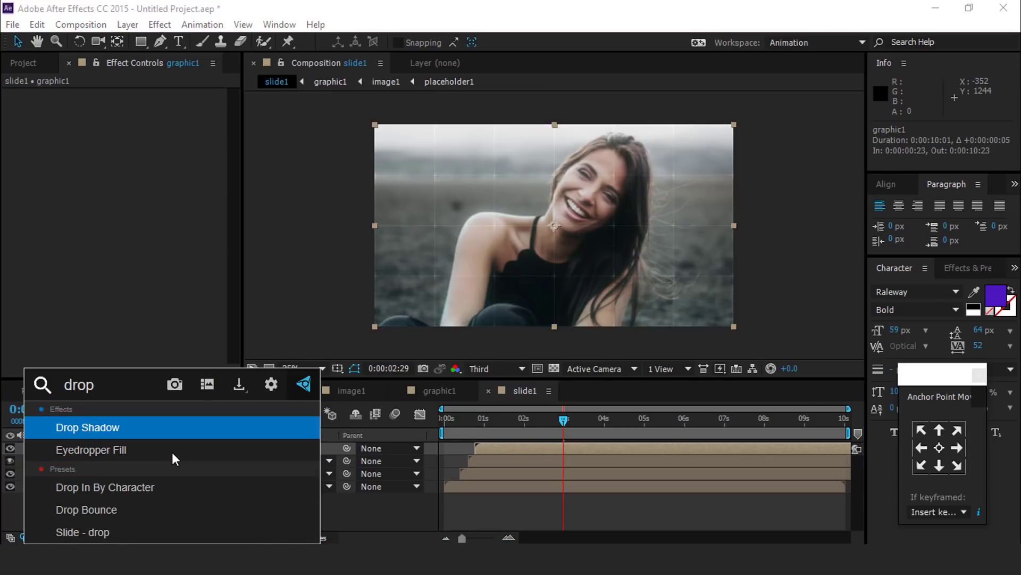
pyautogui.click(110, 435)
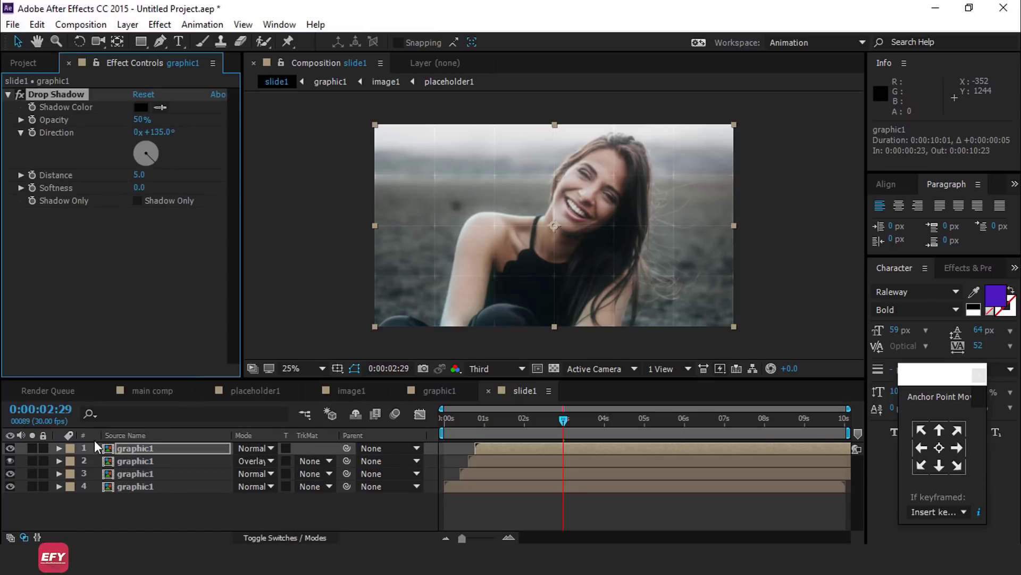
pyautogui.click(139, 174)
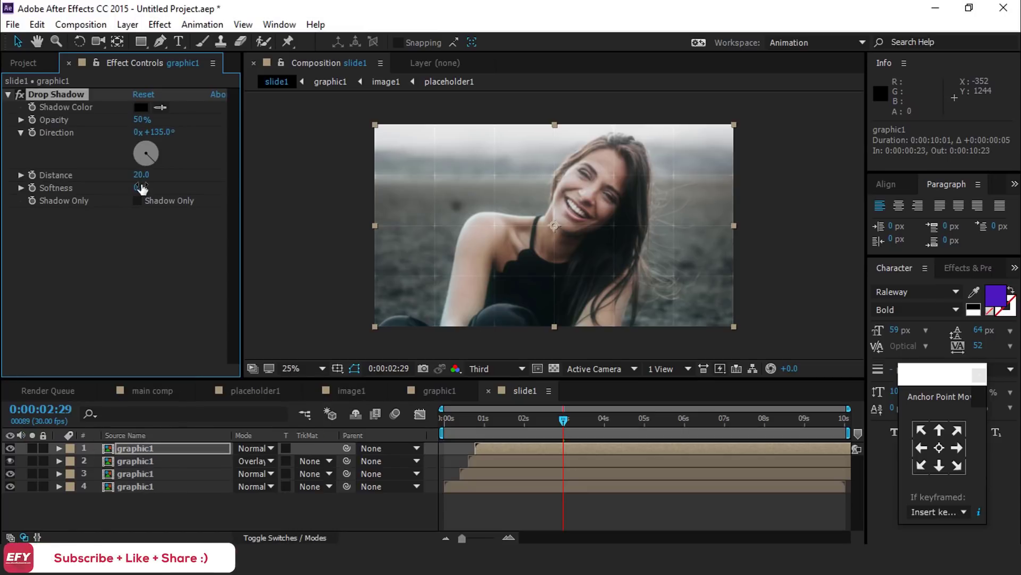
pyautogui.click(141, 187)
pyautogui.press('Return')
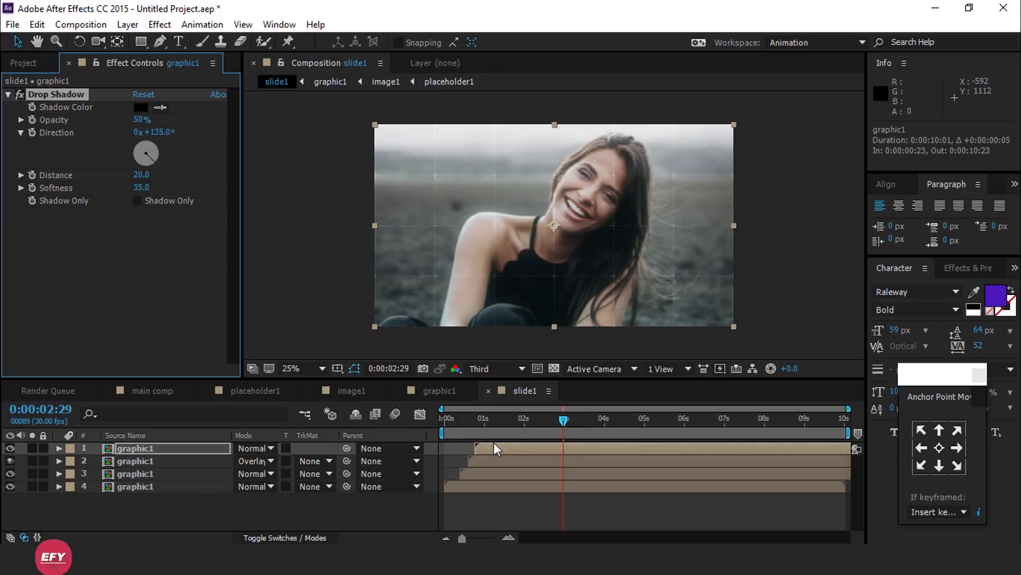
pyautogui.click(173, 504)
pyautogui.click(146, 449)
pyautogui.hotkey('ctrl', 'd')
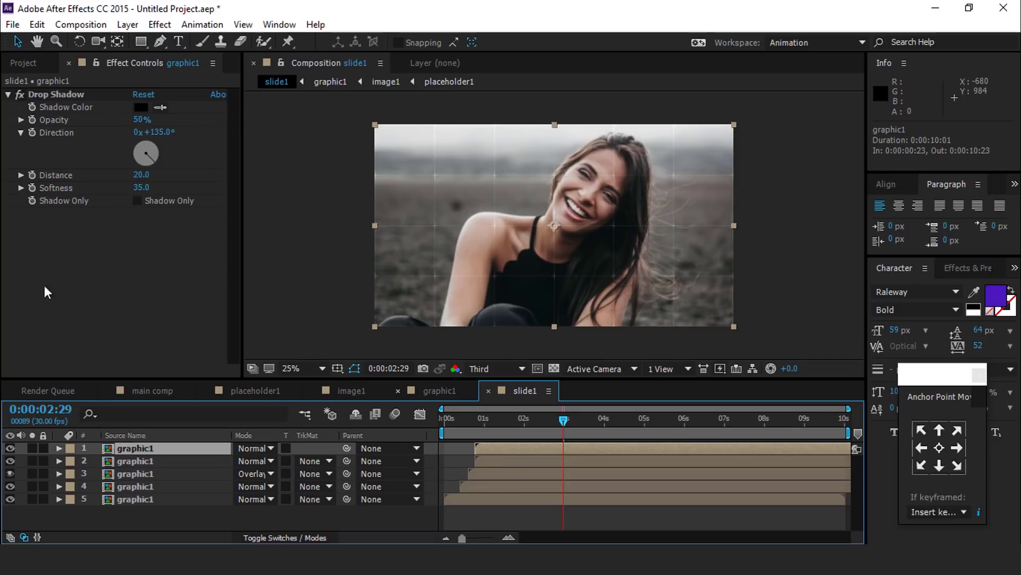
# Rotate the drop shadow direction to 242° and preview slide1 through 0:00:03:01
pyautogui.moveTo(154, 162); pyautogui.dragTo(134, 160)
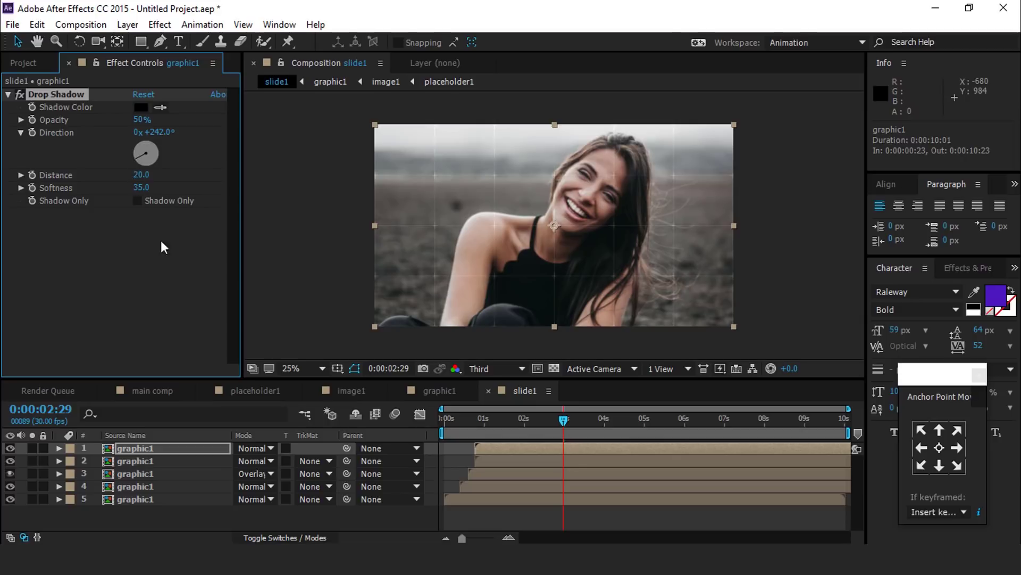
pyautogui.click(442, 421)
pyautogui.press('space')
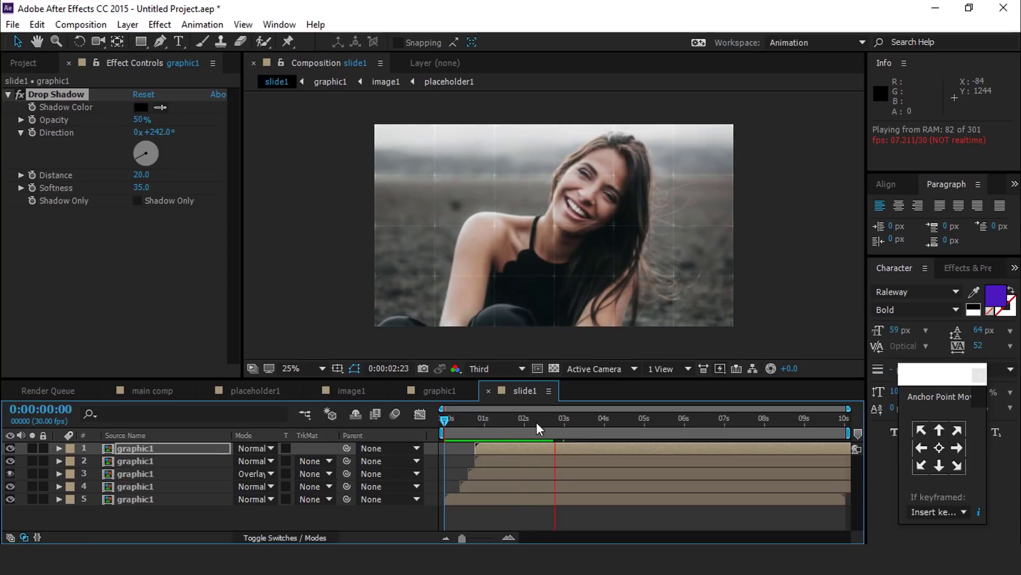
pyautogui.press('space')
# Drag layers 4, 3 and 2's Opacity fade-in keyframes later so the copies fade in sequence
pyautogui.click(522, 511)
pyautogui.press('t')
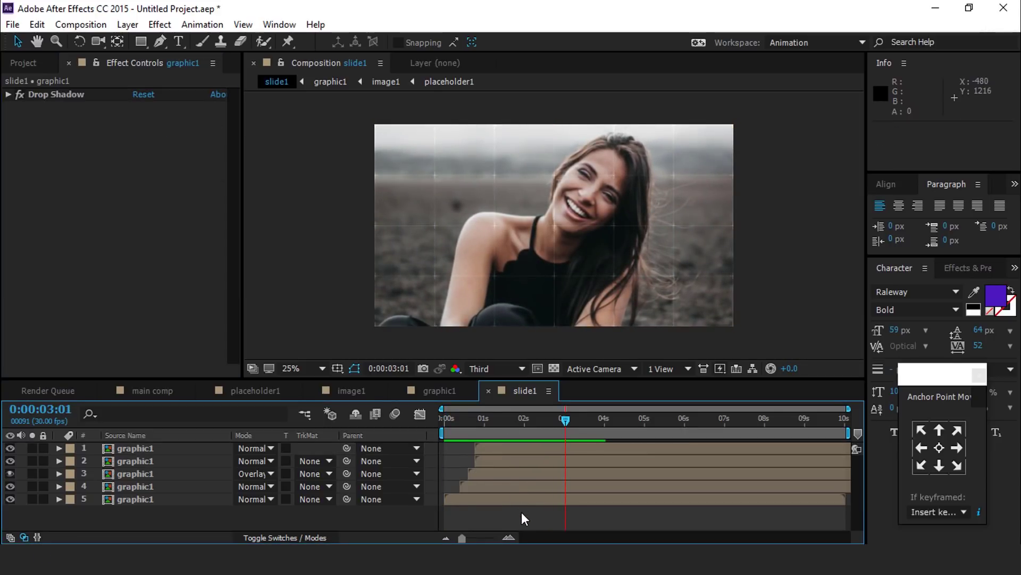
pyautogui.click(579, 483)
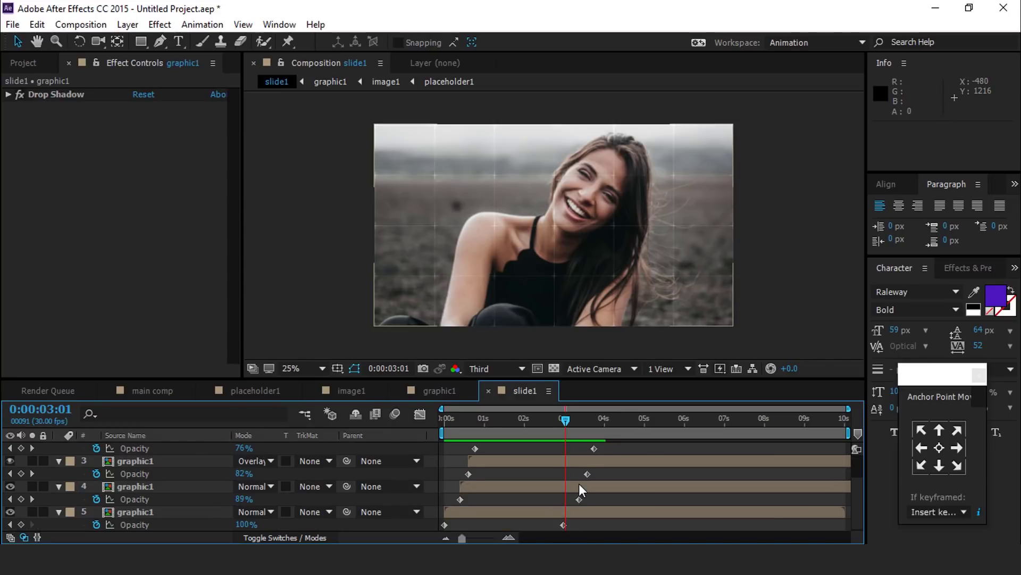
pyautogui.scroll(-1, 609, 487)
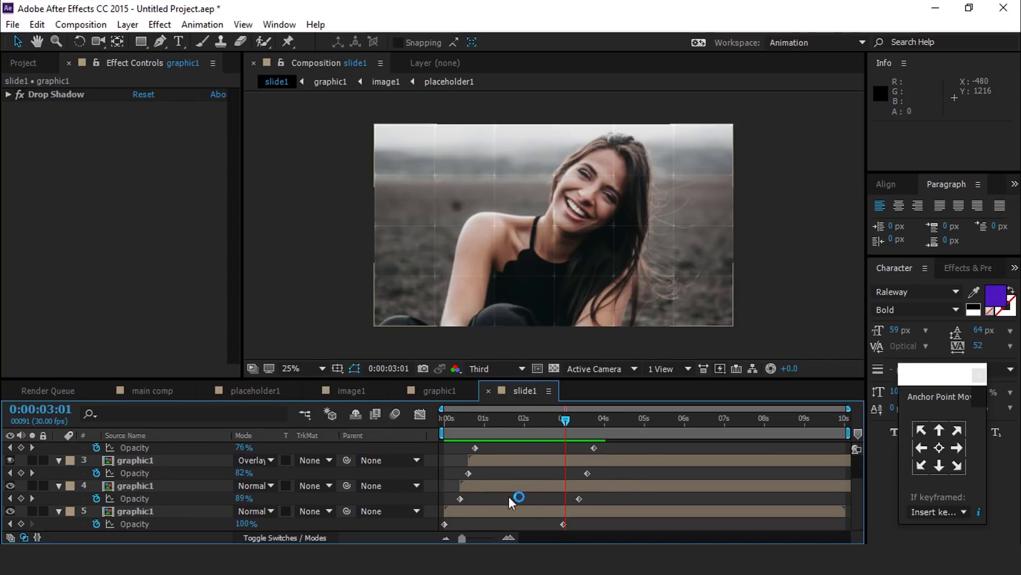
pyautogui.moveTo(460, 499); pyautogui.dragTo(503, 447)
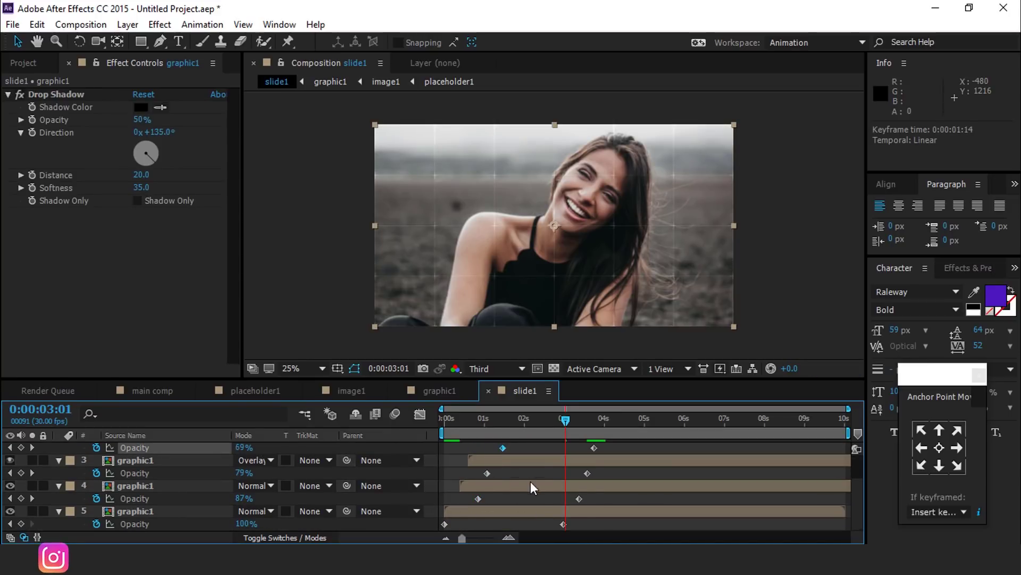
pyautogui.click(455, 520)
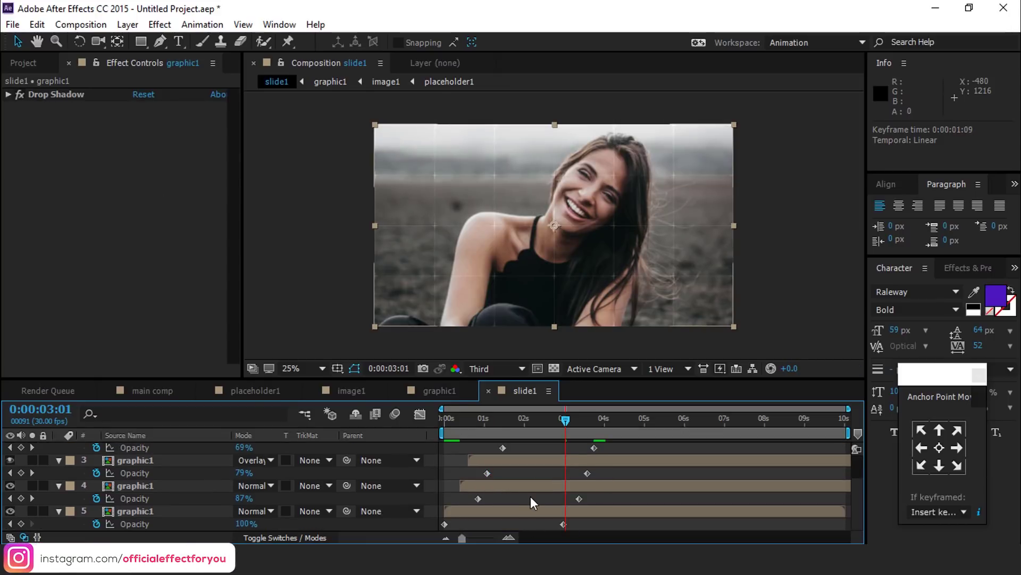
pyautogui.scroll(1, 532, 497)
pyautogui.press('u')
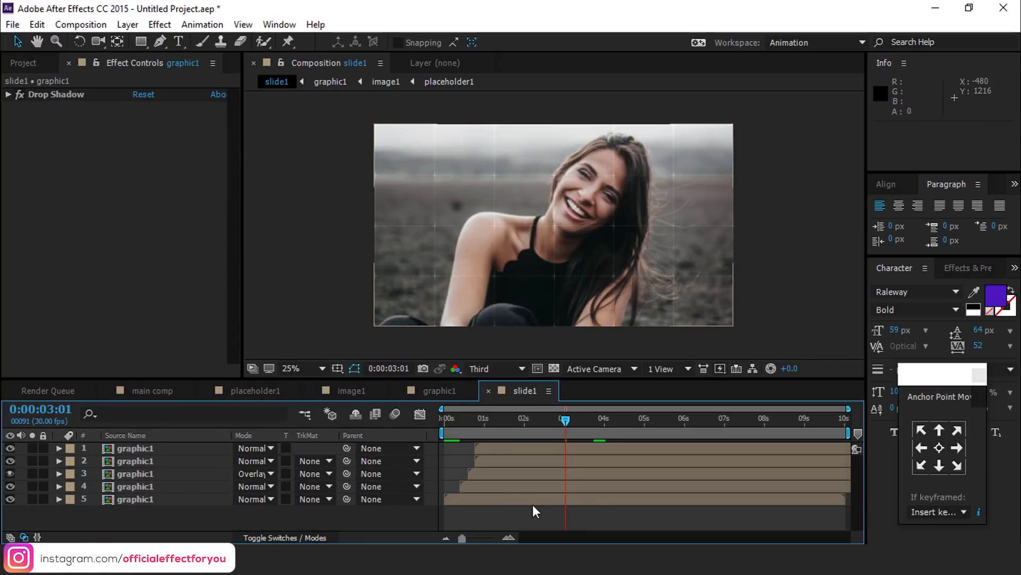
pyautogui.click(452, 420)
pyautogui.click(26, 61)
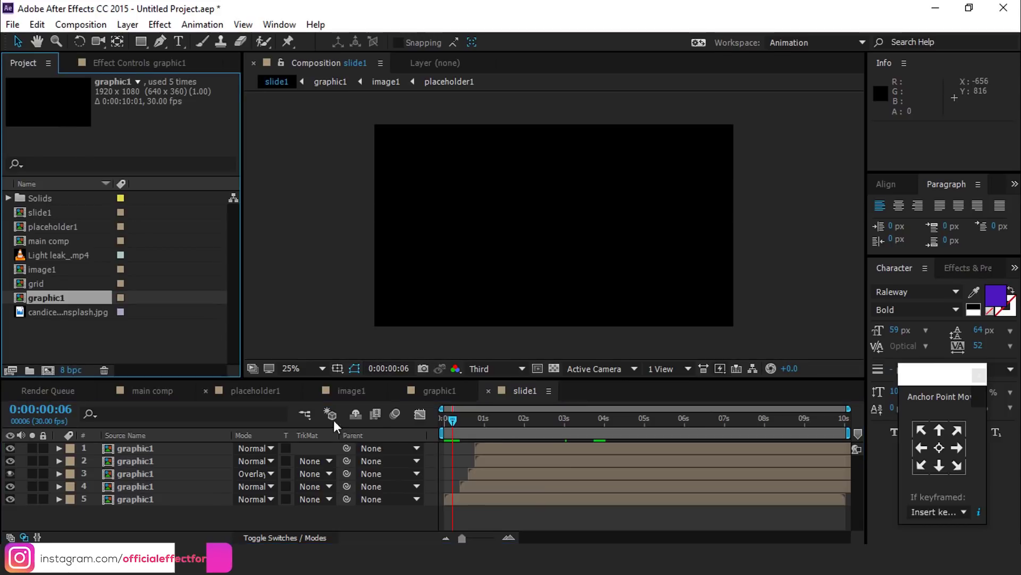
# Place Light leak_.mp4 as the top layer in Soft Light mode at 30% opacity
pyautogui.click(55, 325)
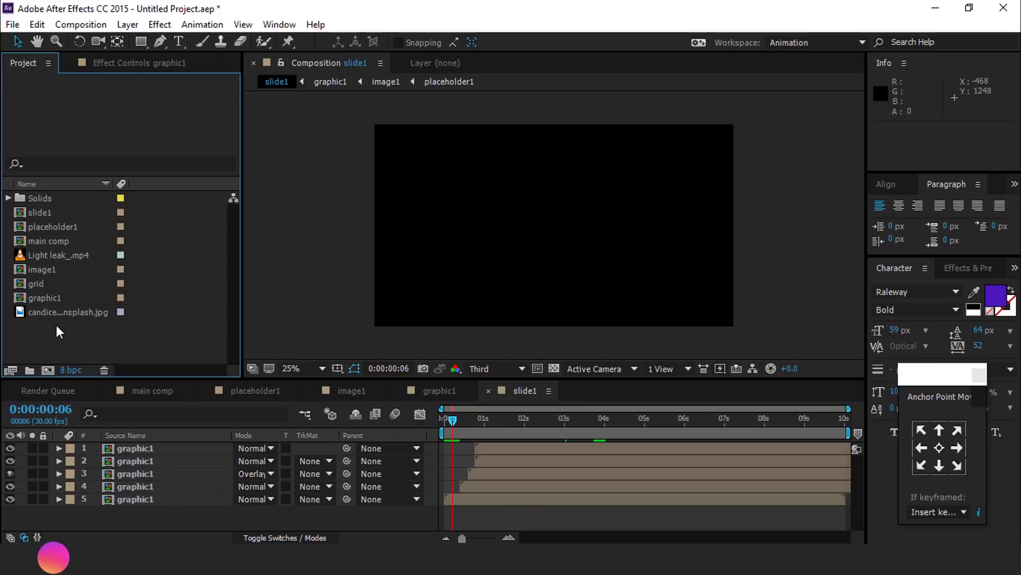
pyautogui.click(48, 255)
pyautogui.moveTo(24, 255); pyautogui.dragTo(164, 448)
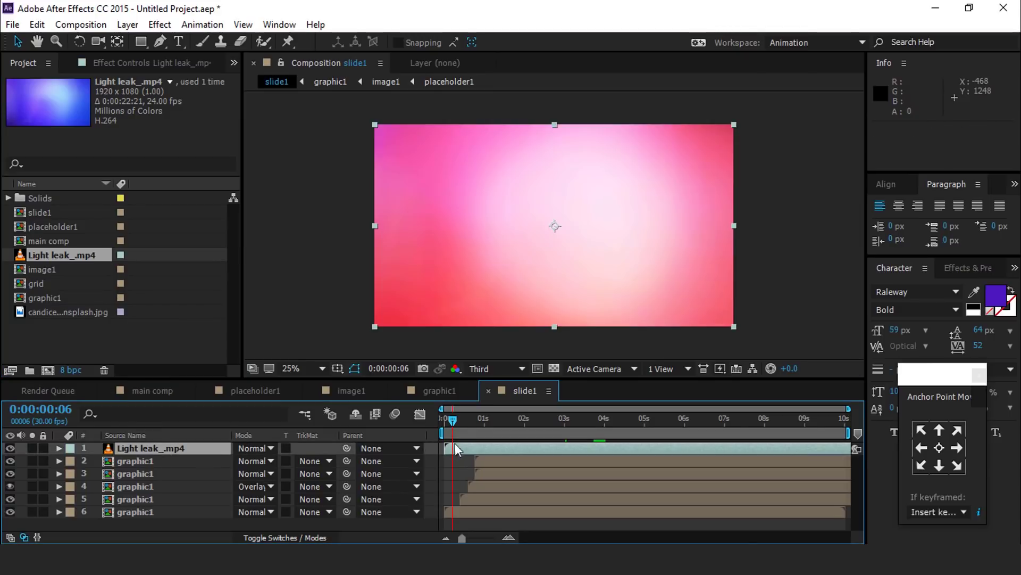
pyautogui.click(261, 446)
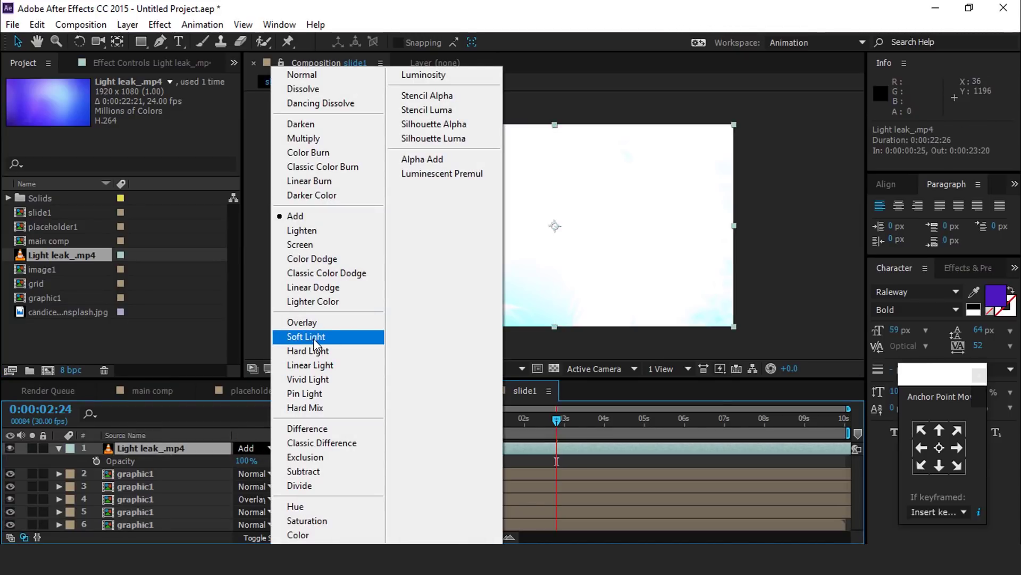
pyautogui.click(314, 337)
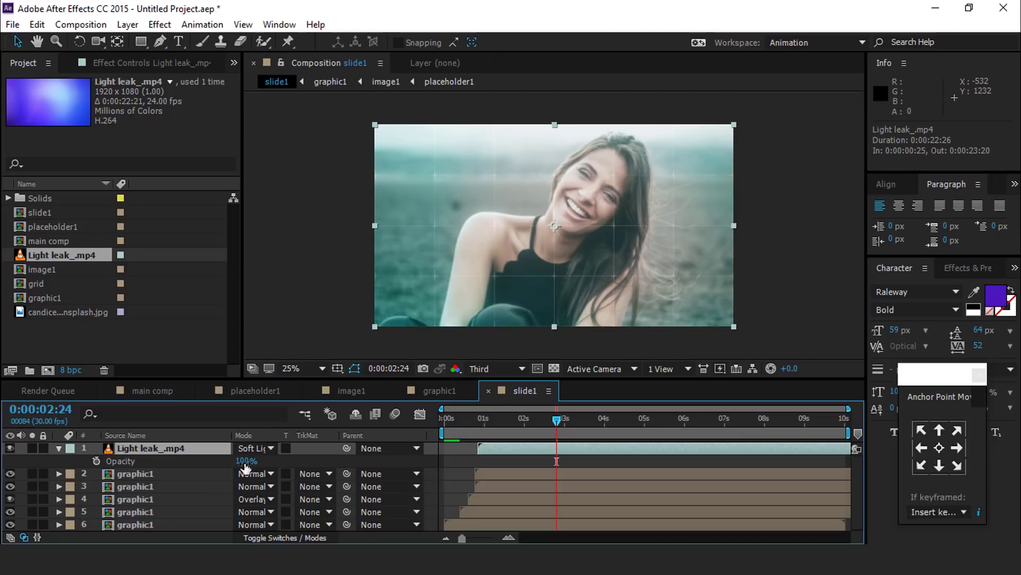
pyautogui.click(247, 461)
pyautogui.write('30')
pyautogui.press('Return')
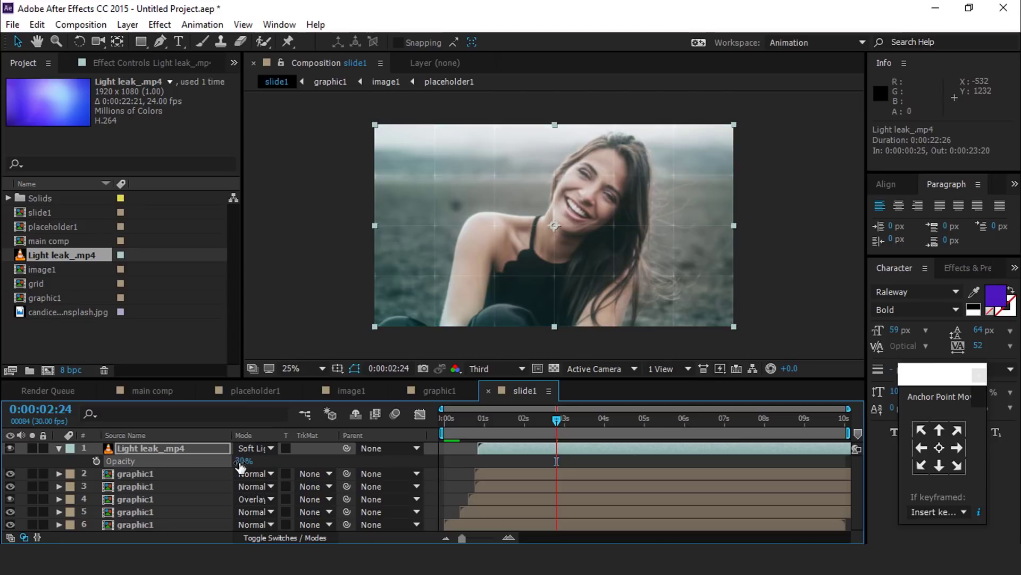
pyautogui.click(59, 448)
pyautogui.press('space')
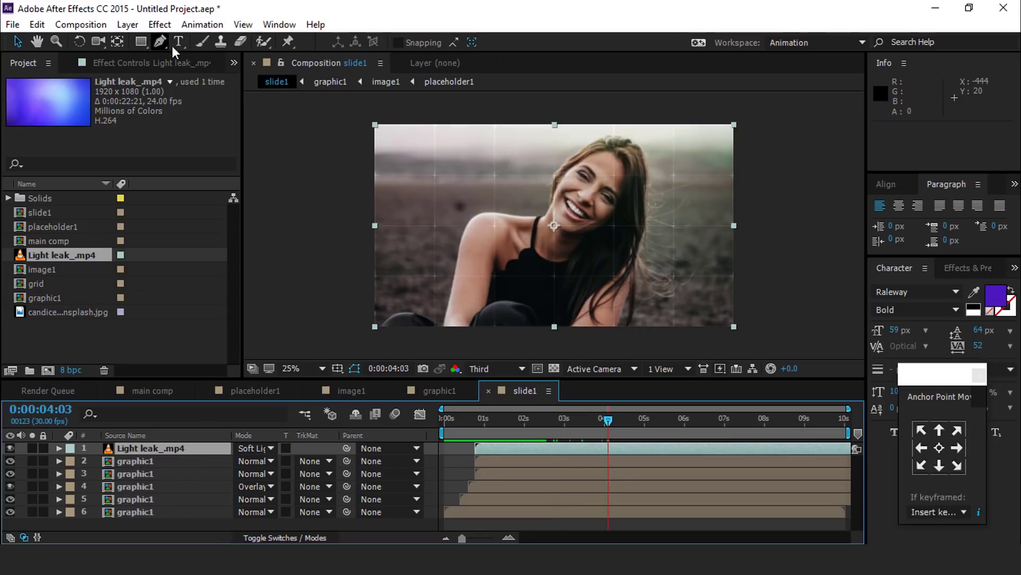
# Add a white 'PRESENT BY / EFFECT FOR YOU' text layer and move it to the photo's lower right
pyautogui.click(178, 42)
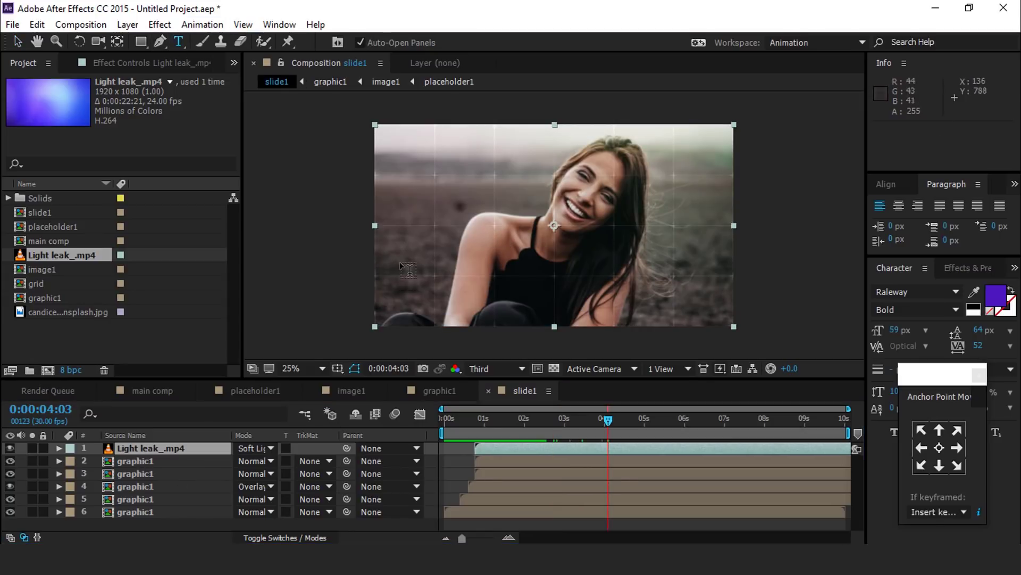
pyautogui.click(451, 278)
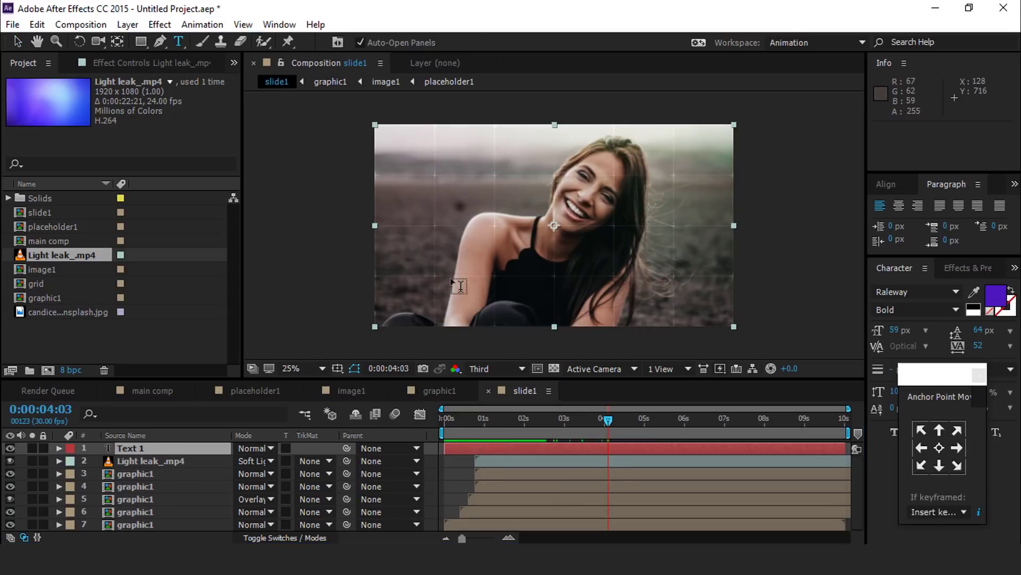
pyautogui.write('present by effect for you')
pyautogui.press('Escape')
pyautogui.press('v')
pyautogui.moveTo(473, 285); pyautogui.dragTo(692, 292)
pyautogui.click(774, 302)
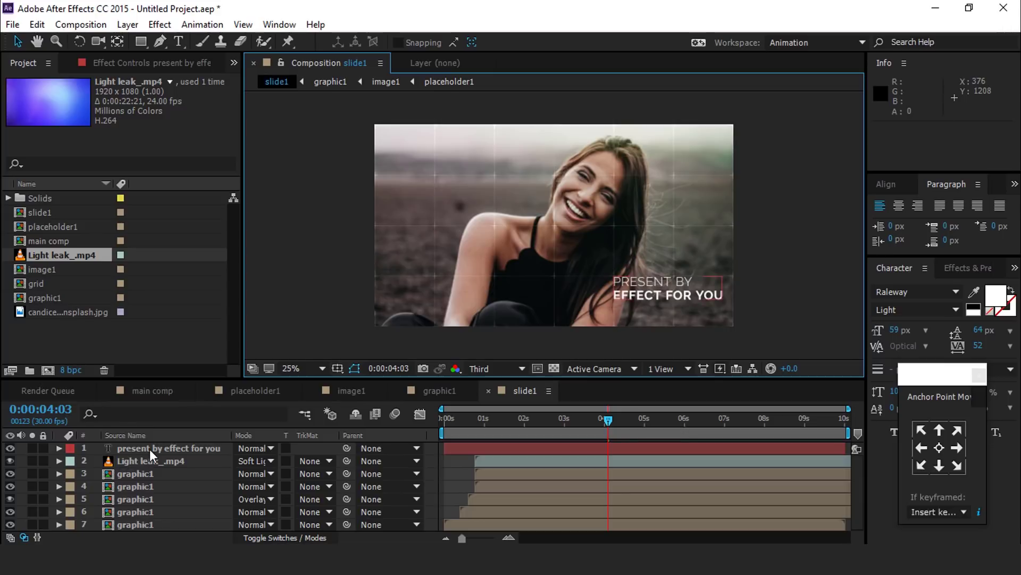
pyautogui.click(149, 449)
pyautogui.click(58, 447)
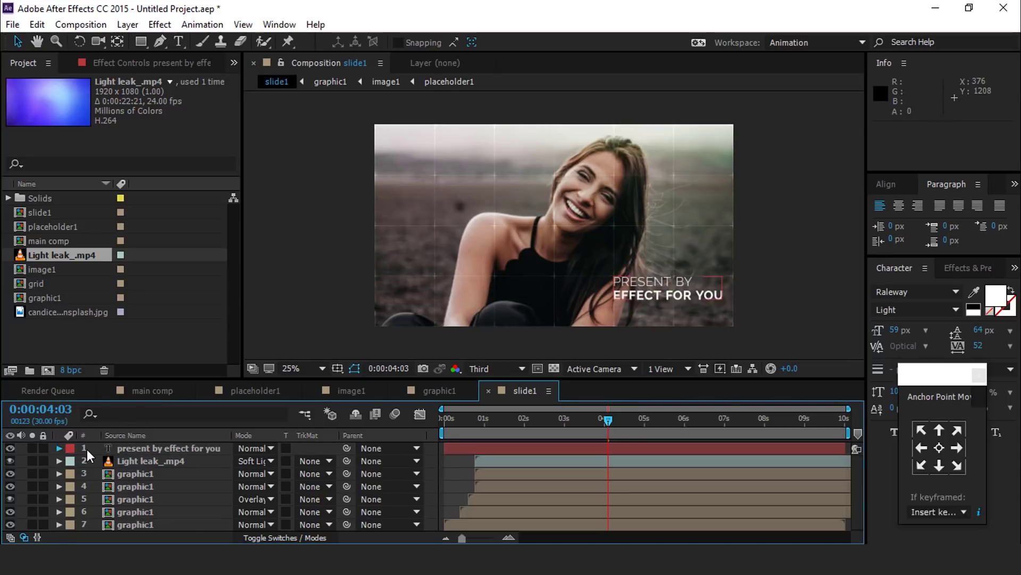
# Add a 0% Opacity animator to the title and keyframe Range Start from 0% at 2s to 100% at 3:01
pyautogui.click(330, 460)
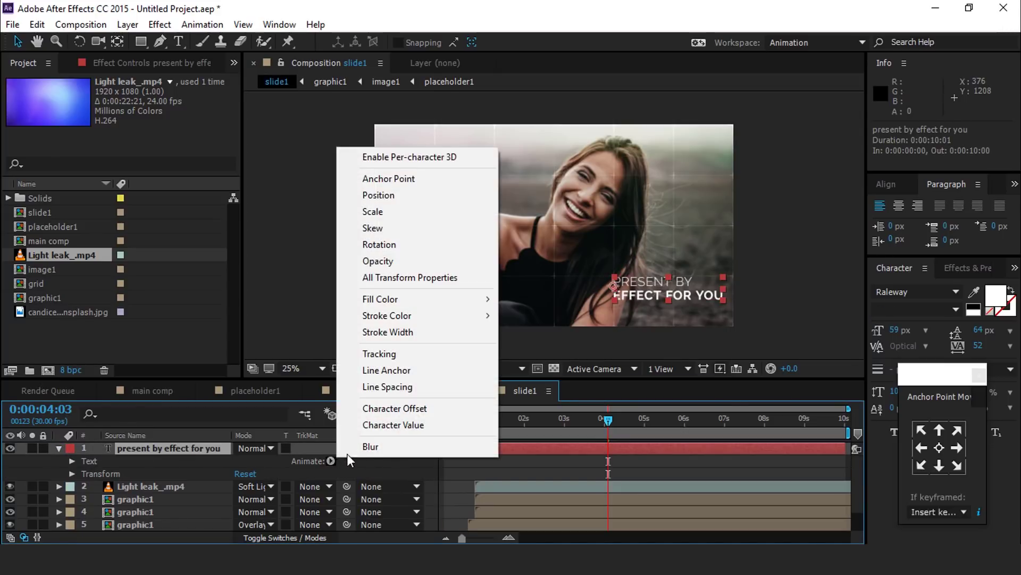
pyautogui.click(384, 261)
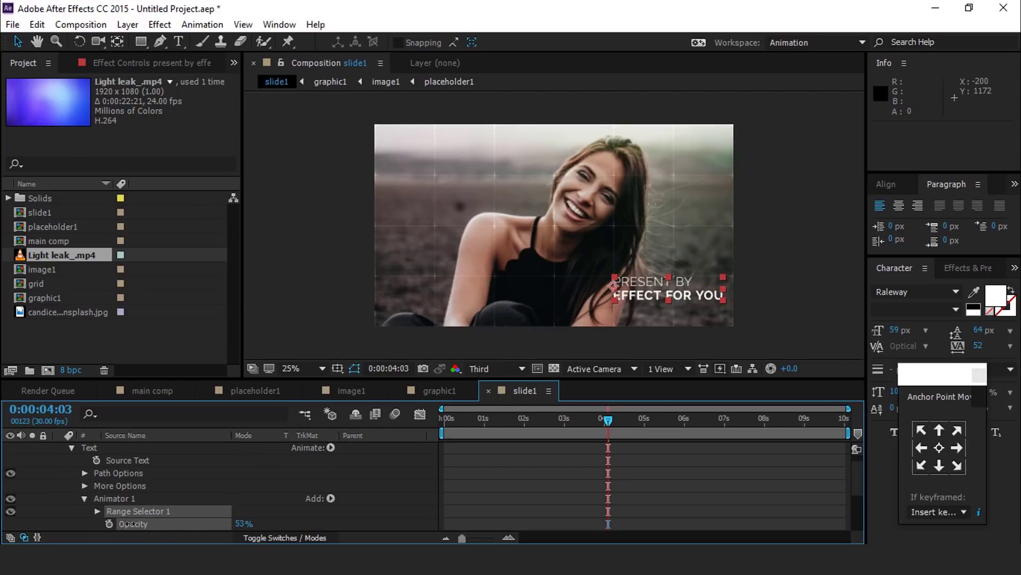
pyautogui.moveTo(129, 524); pyautogui.dragTo(101, 523)
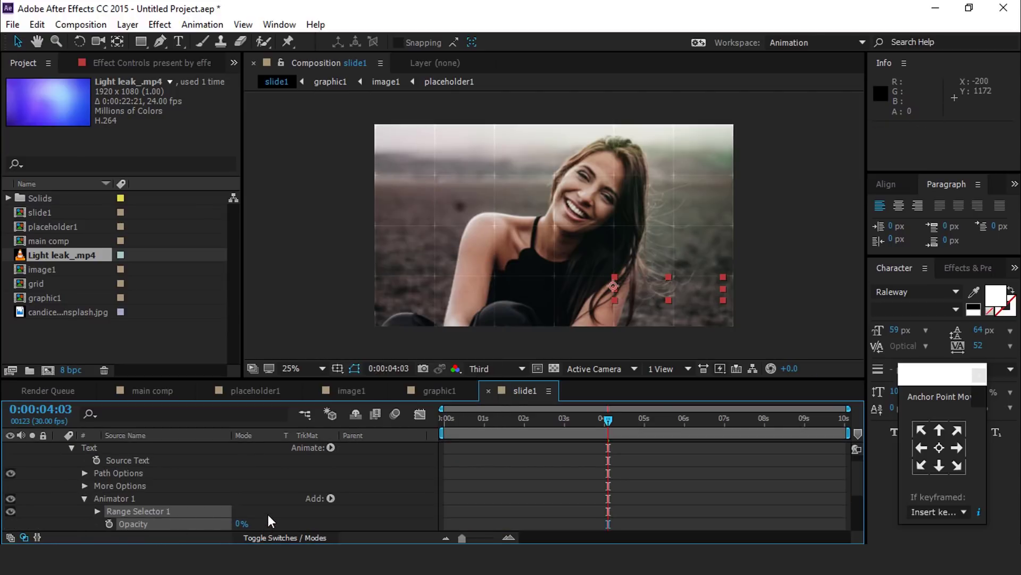
pyautogui.scroll(-1, 89, 495)
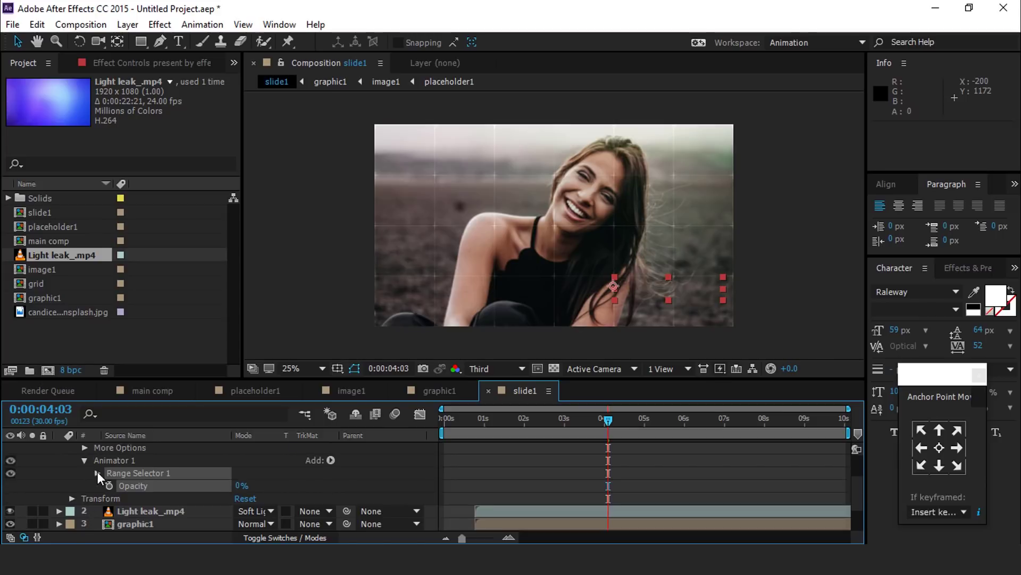
pyautogui.click(98, 472)
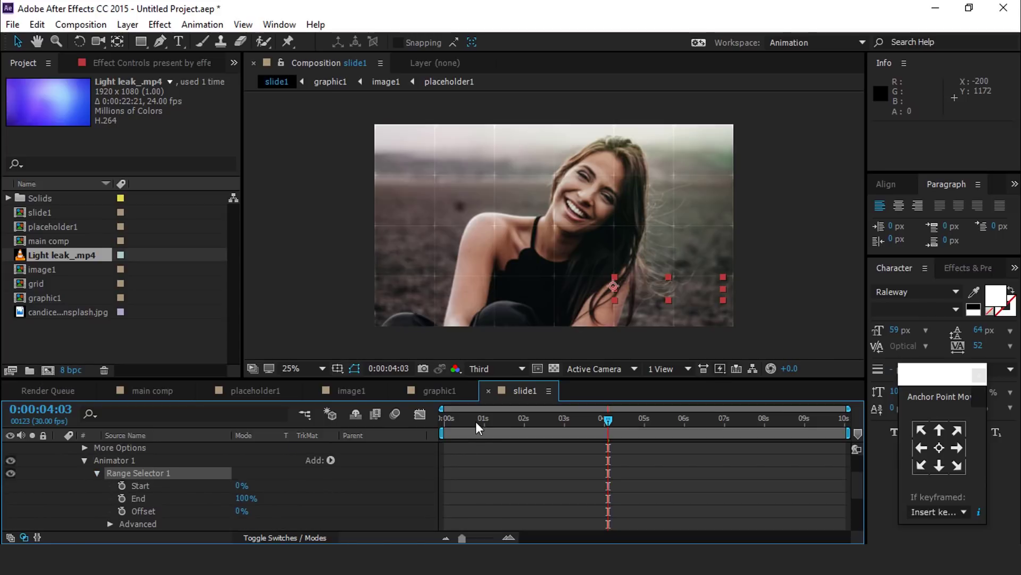
pyautogui.moveTo(476, 421); pyautogui.dragTo(524, 415)
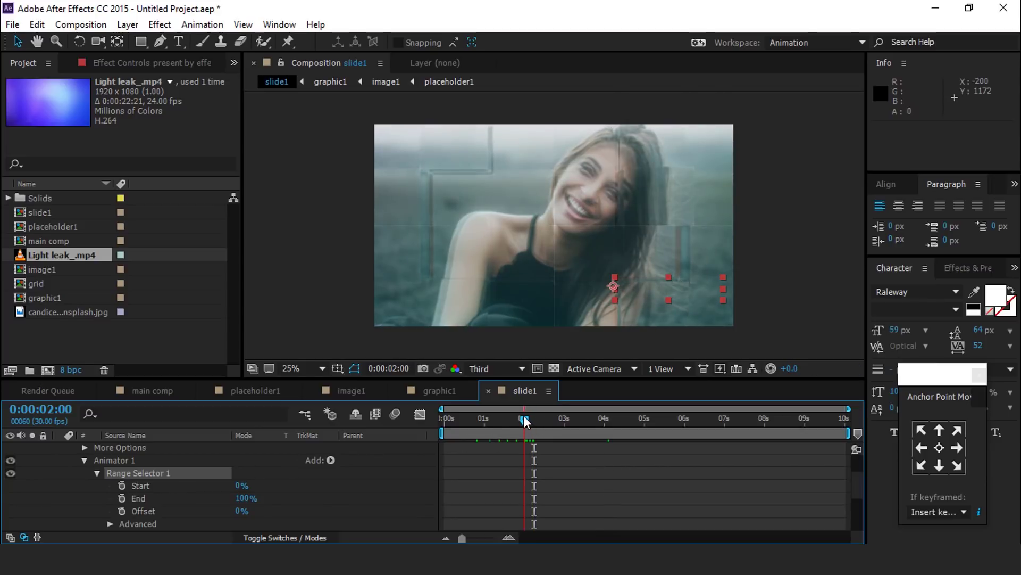
pyautogui.click(125, 487)
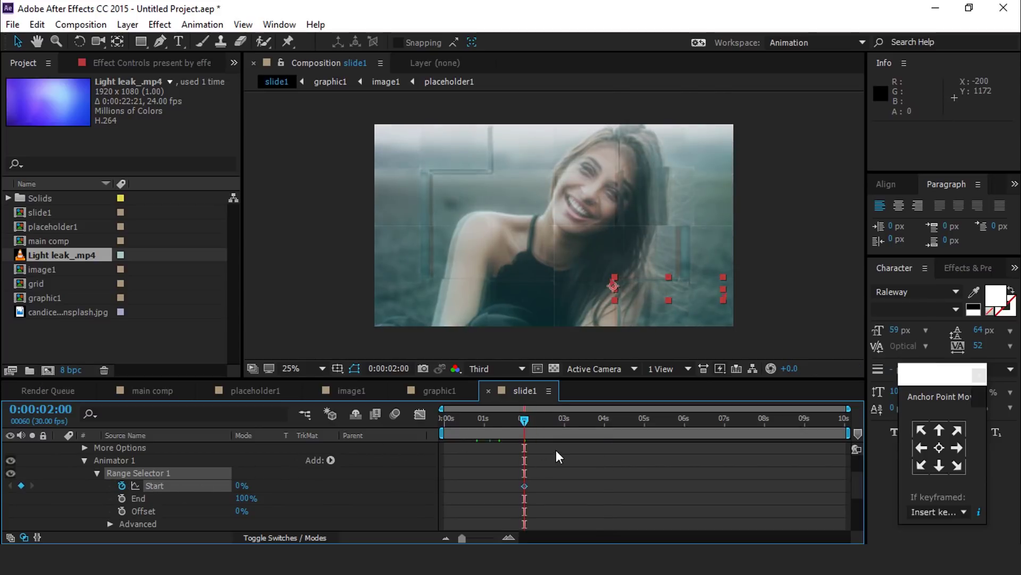
pyautogui.click(565, 420)
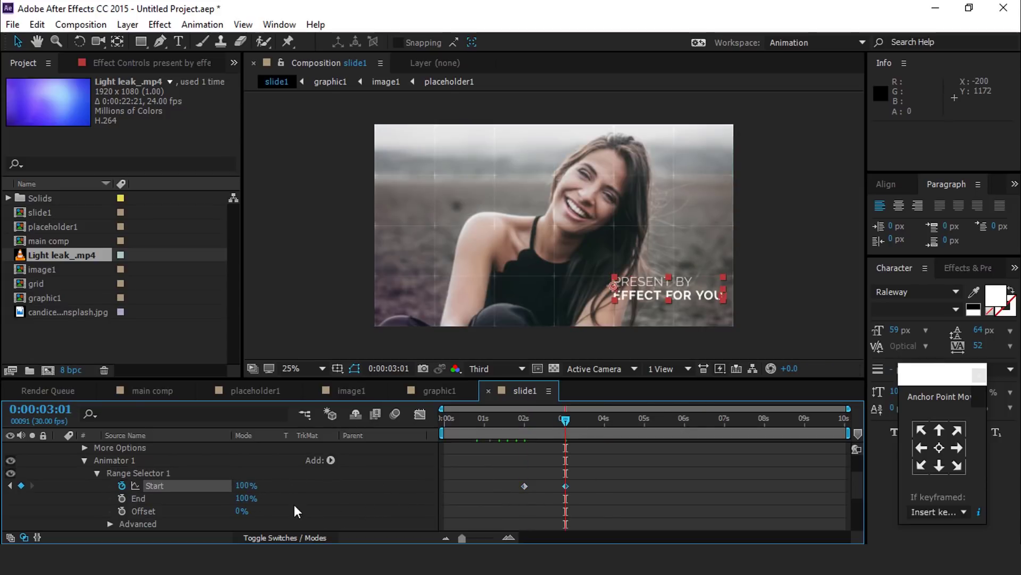
# Turn on Randomize Order in the range selector's Advanced options
pyautogui.scroll(-2, 282, 503)
pyautogui.click(133, 488)
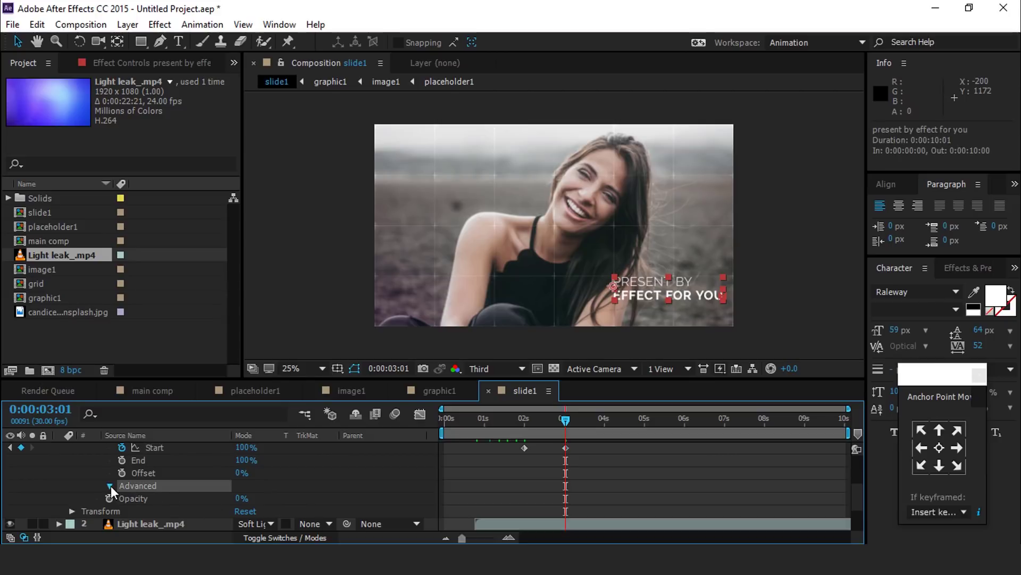
pyautogui.click(110, 486)
pyautogui.scroll(-4, 131, 506)
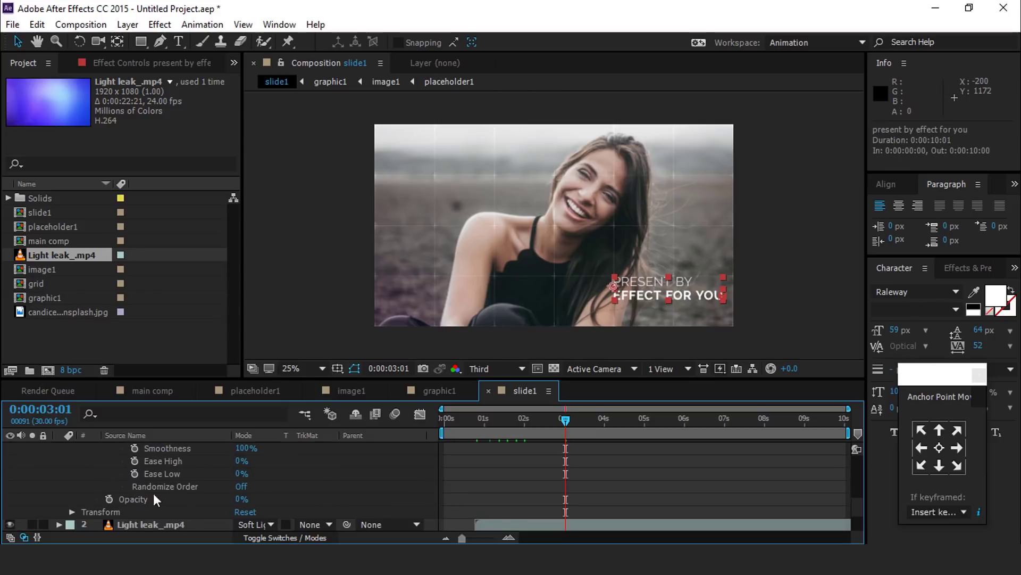
pyautogui.click(122, 487)
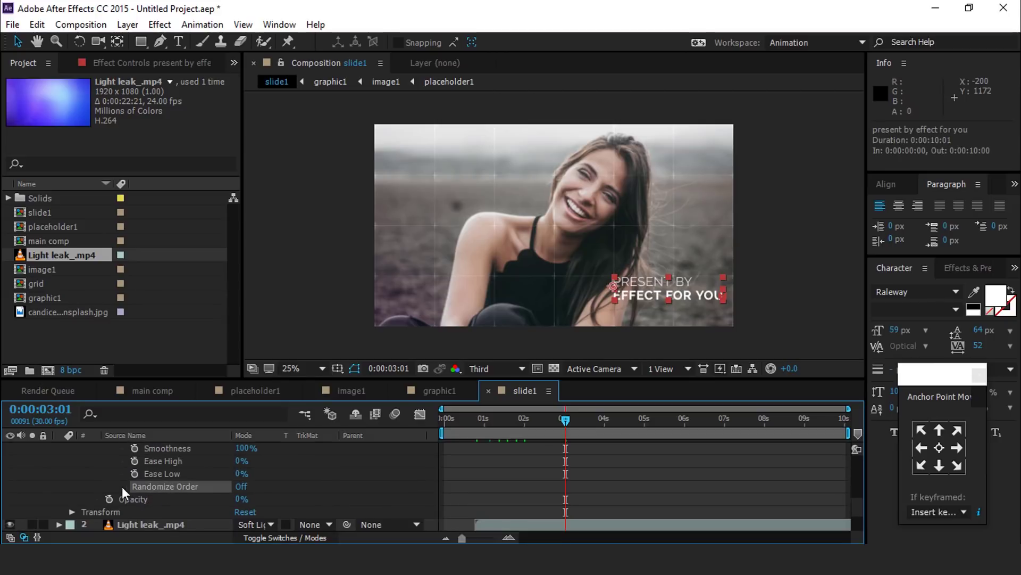
pyautogui.click(242, 486)
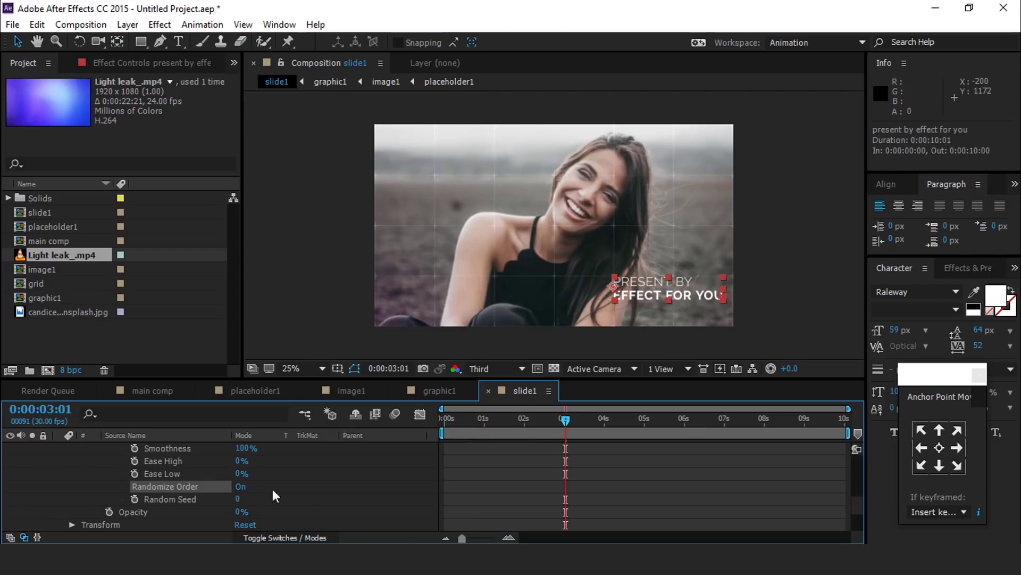
pyautogui.scroll(10, 375, 499)
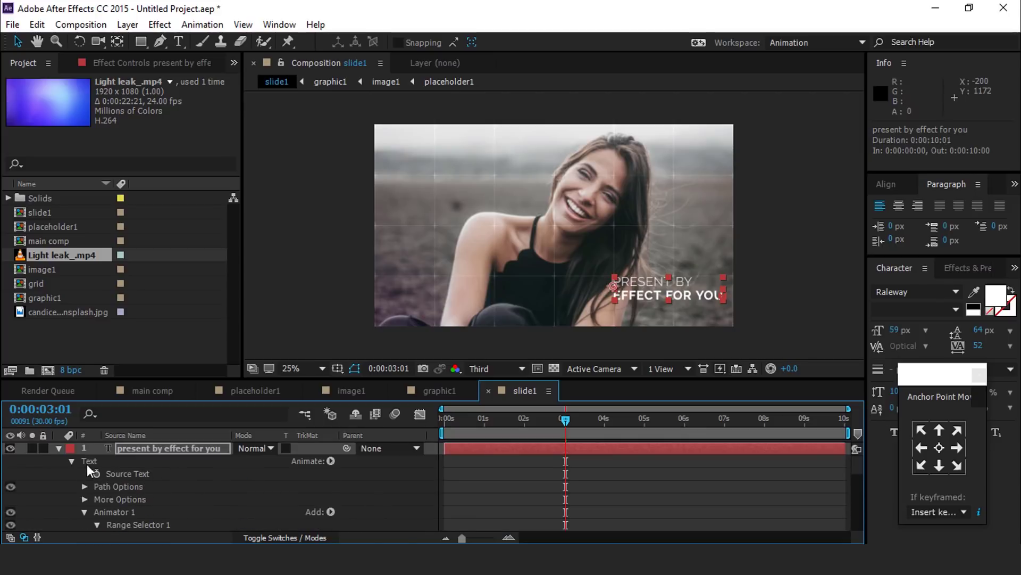
pyautogui.click(59, 448)
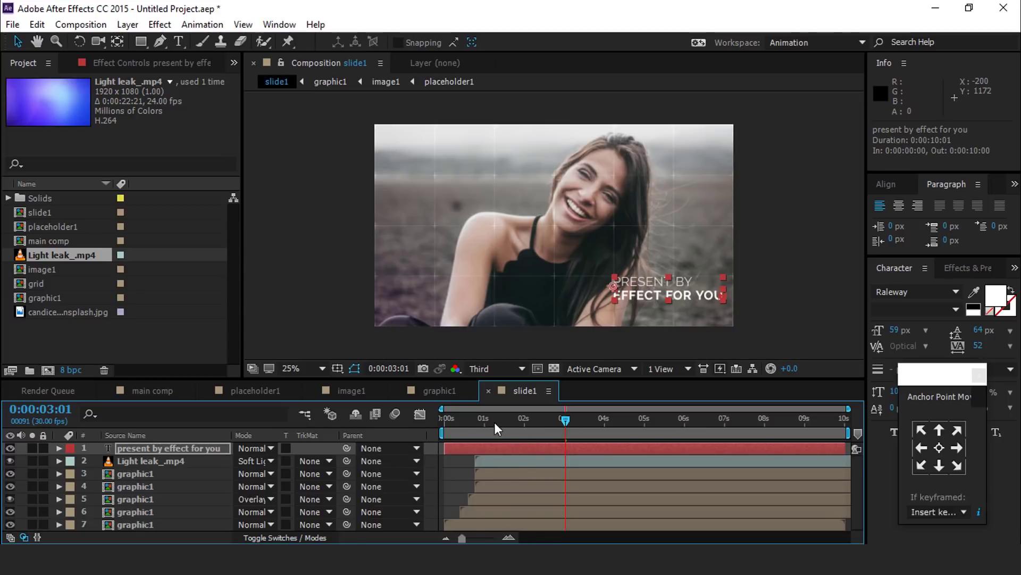
pyautogui.press('Home')
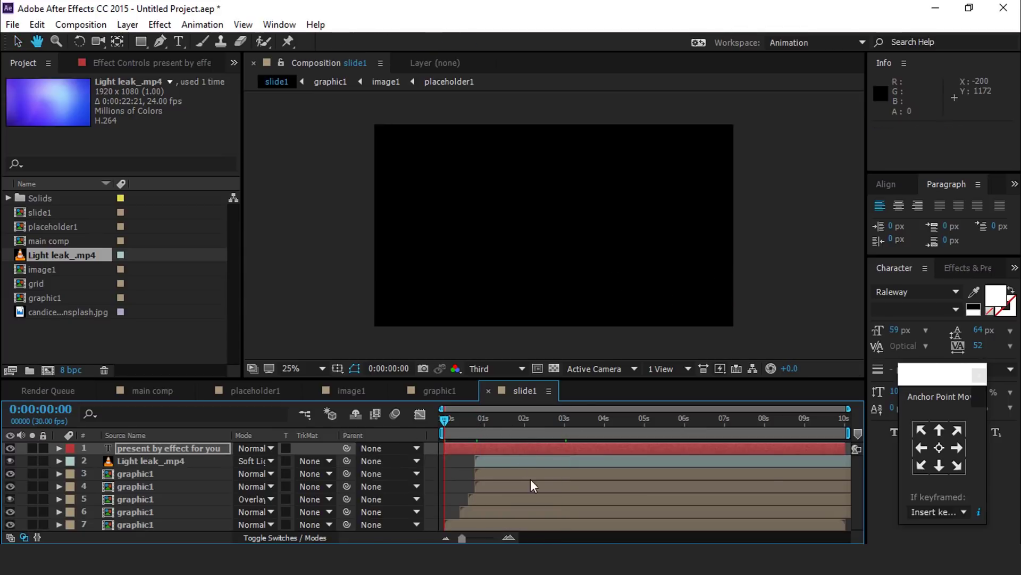
pyautogui.press('space')
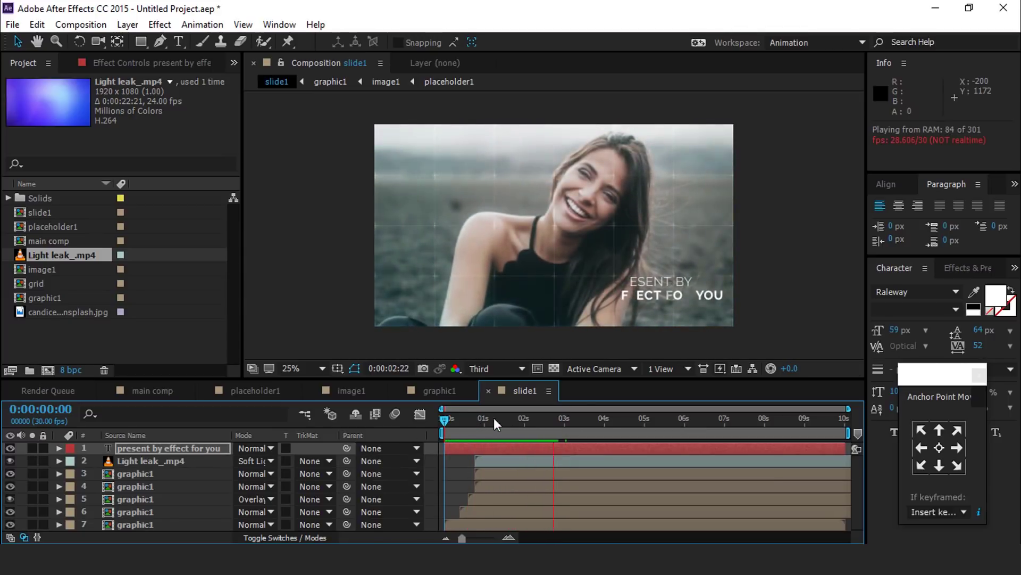
pyautogui.moveTo(466, 419); pyautogui.dragTo(582, 423)
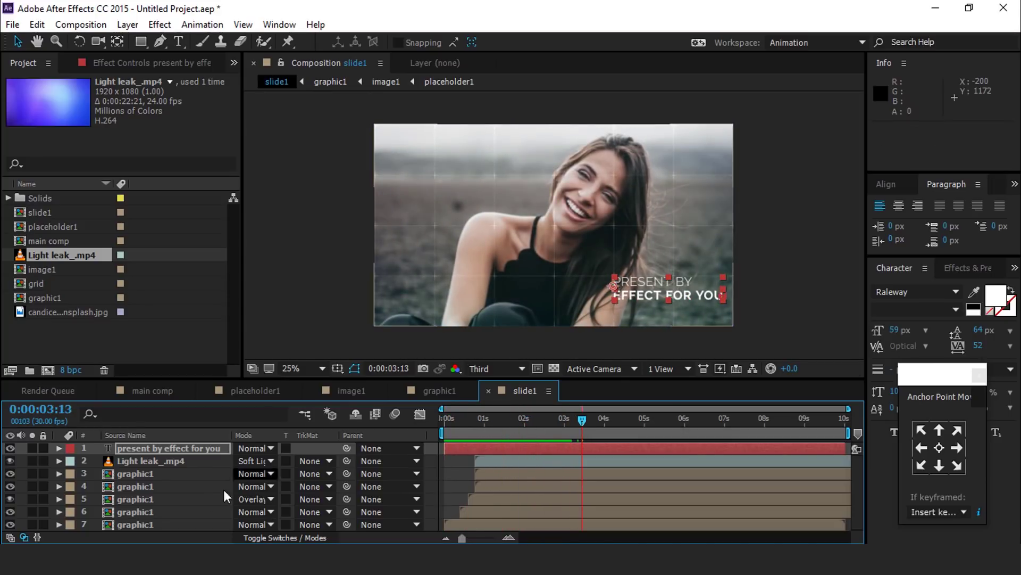
pyautogui.click(142, 474)
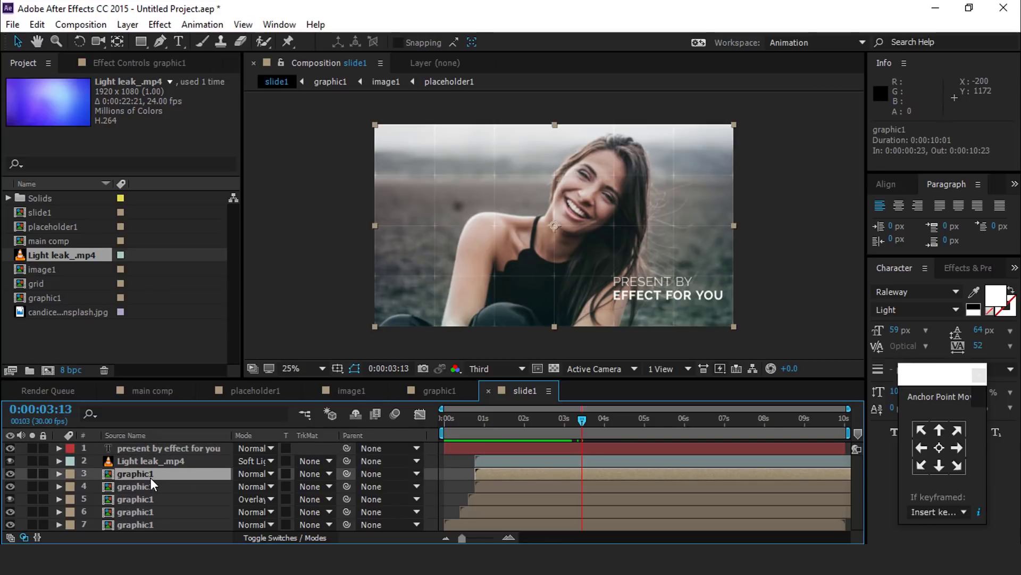
# Draw a first rectangle mask on the top graphic1 layer around a grid cell
pyautogui.click(139, 62)
pyautogui.click(141, 41)
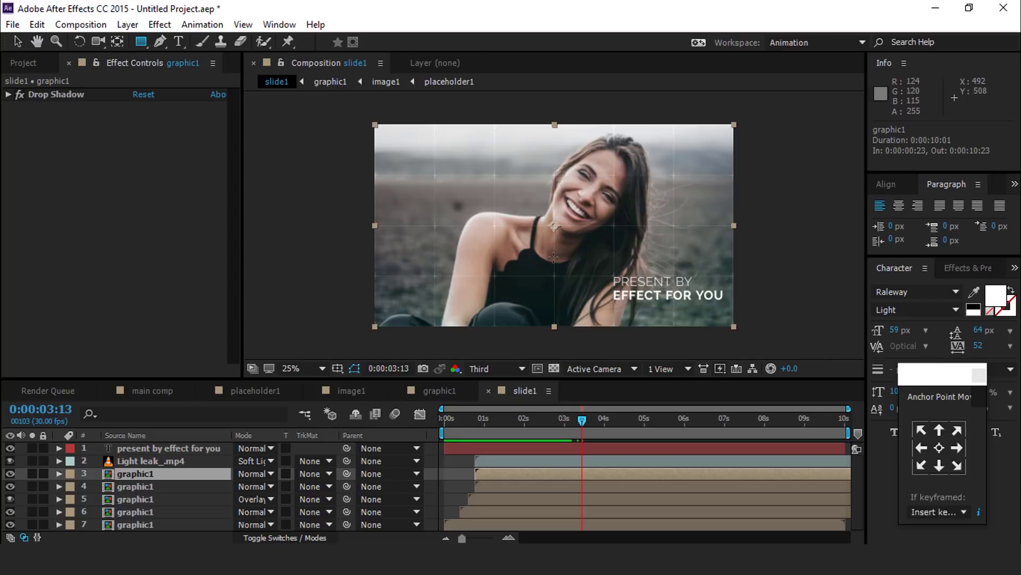
pyautogui.scroll(1, 553, 224)
pyautogui.moveTo(558, 229); pyautogui.dragTo(588, 203)
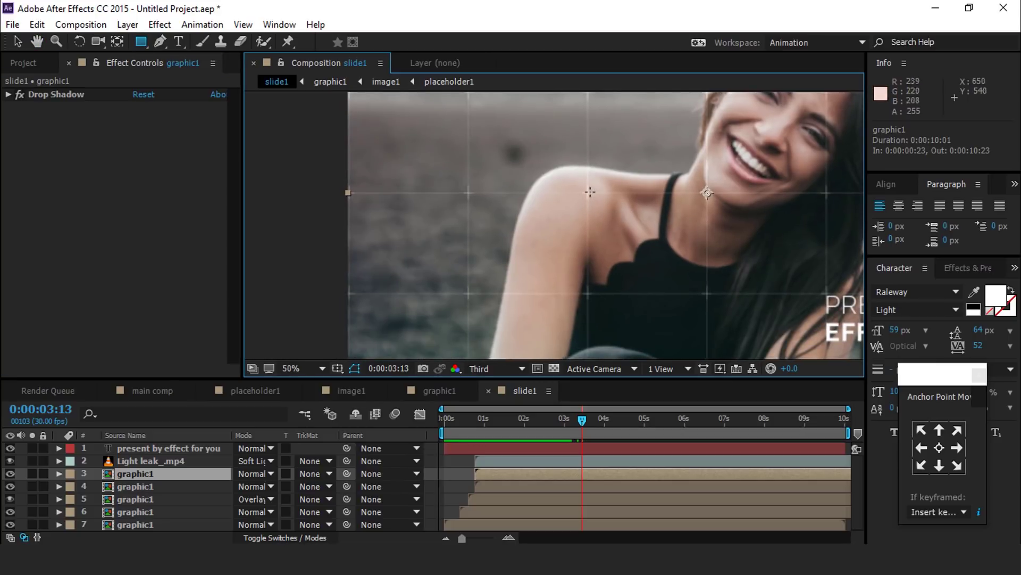
pyautogui.moveTo(587, 193); pyautogui.dragTo(669, 213)
# Draw two more rectangle masks, one at the top-right and one above the title
pyautogui.press('h')
pyautogui.press('q')
pyautogui.moveTo(678, 130)
pyautogui.mouseDown()
pyautogui.moveTo(556, 229)
pyautogui.moveTo(557, 239)
pyautogui.mouseUp()
pyautogui.scroll(-2, 558, 239)
pyautogui.click(706, 486)
pyautogui.scroll(2, 640, 239)
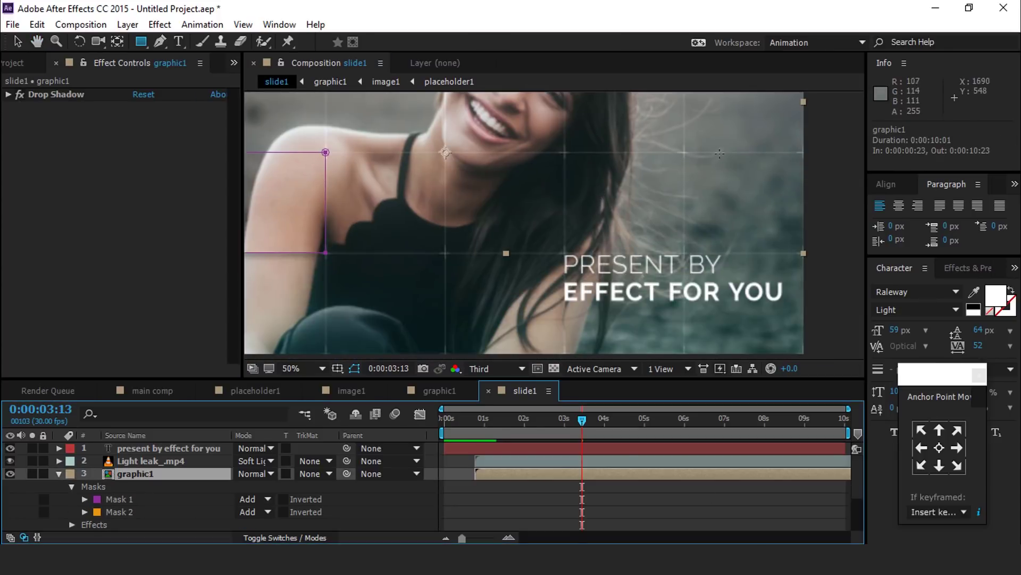
pyautogui.moveTo(570, 246); pyautogui.dragTo(566, 250)
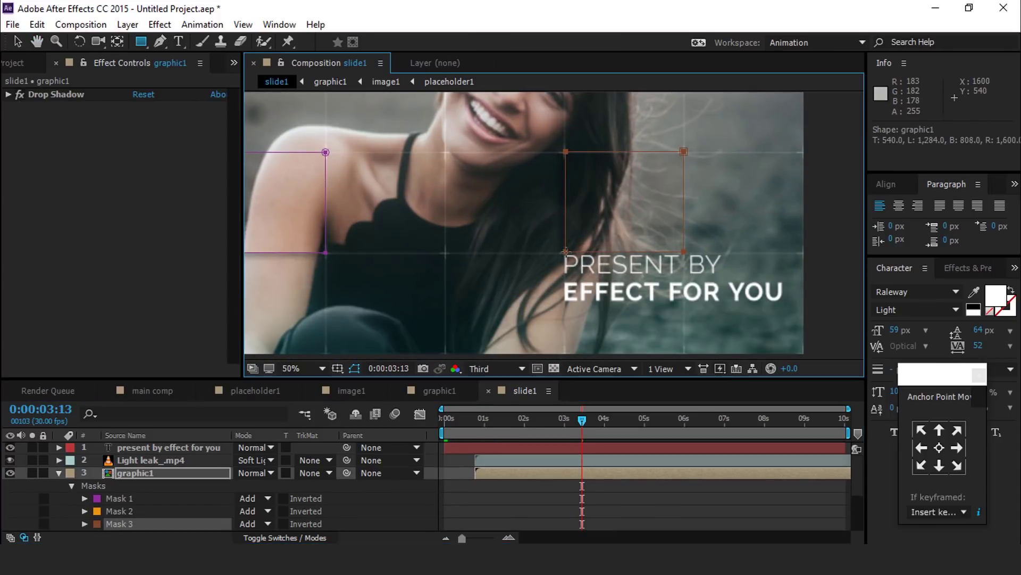
pyautogui.click(656, 491)
pyautogui.press(',')
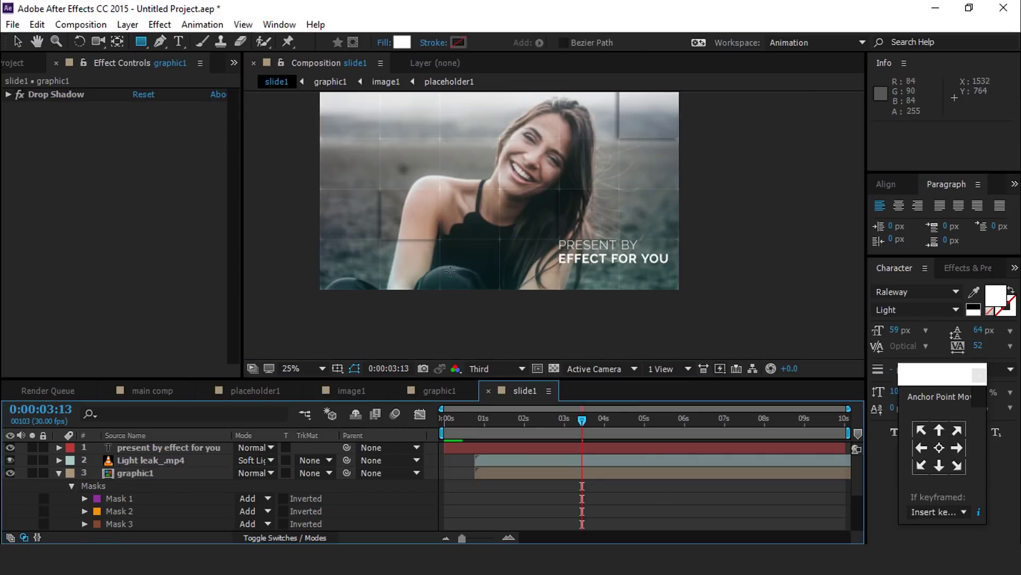
pyautogui.moveTo(568, 205); pyautogui.dragTo(592, 248)
pyautogui.click(59, 472)
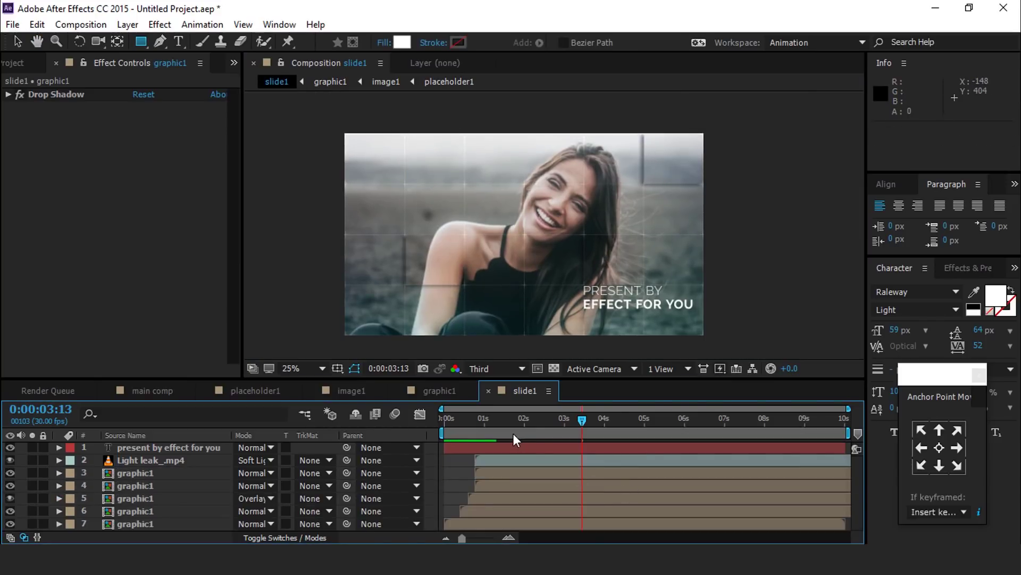